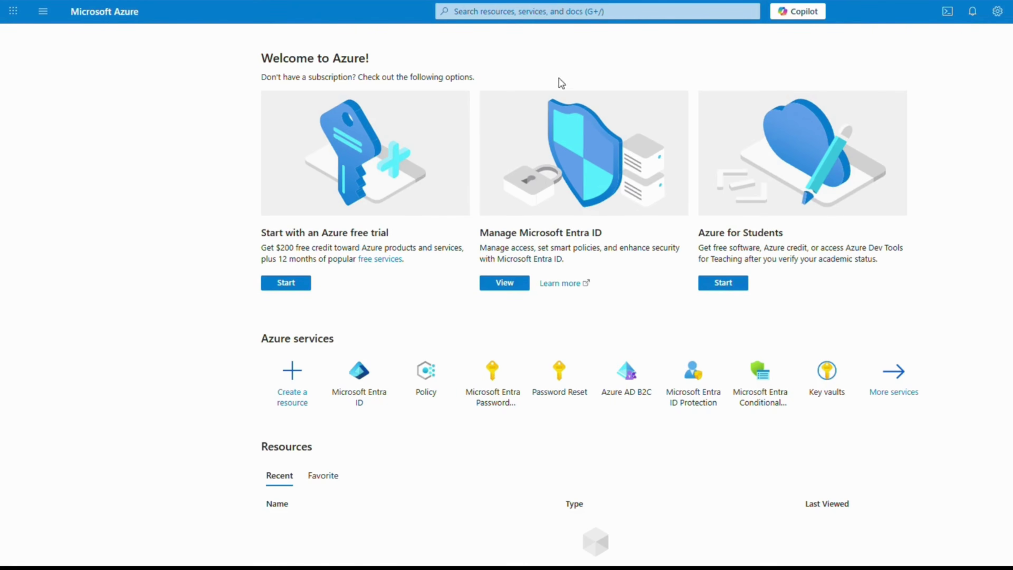
- Search the portal for the Microsoft Entra ID service using "microsft en"
click(556, 8)
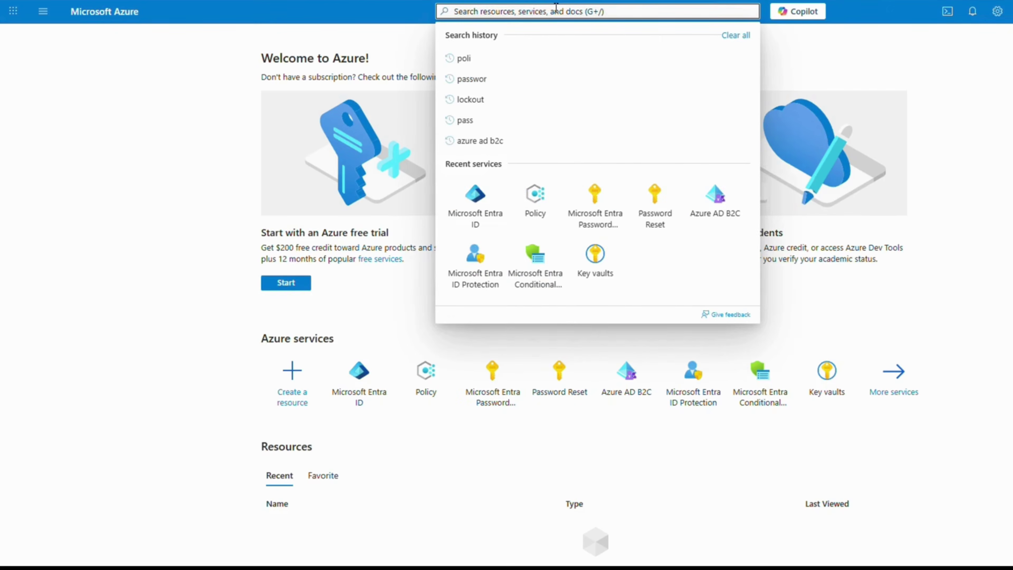
text(micro)
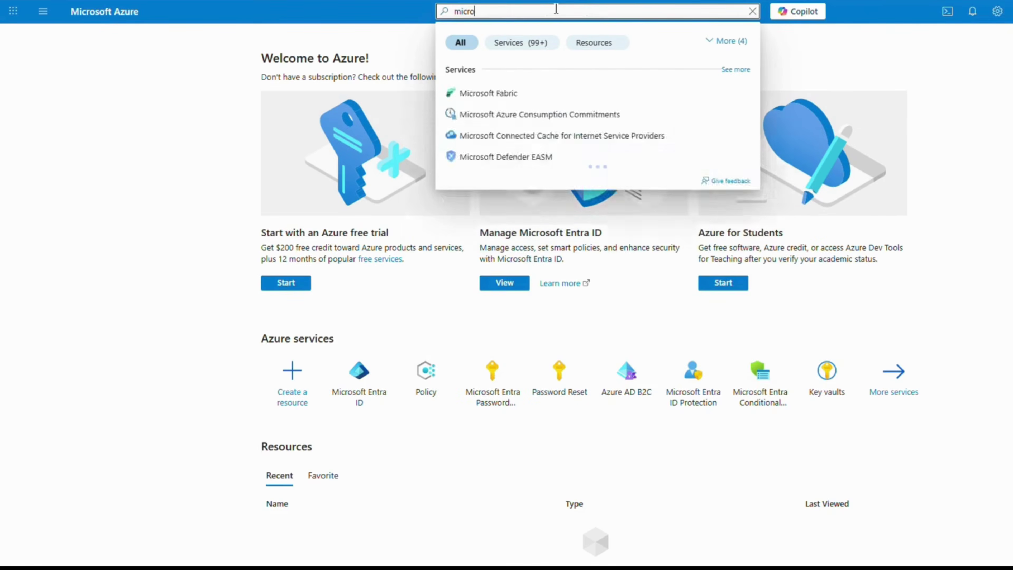
text(sft en)
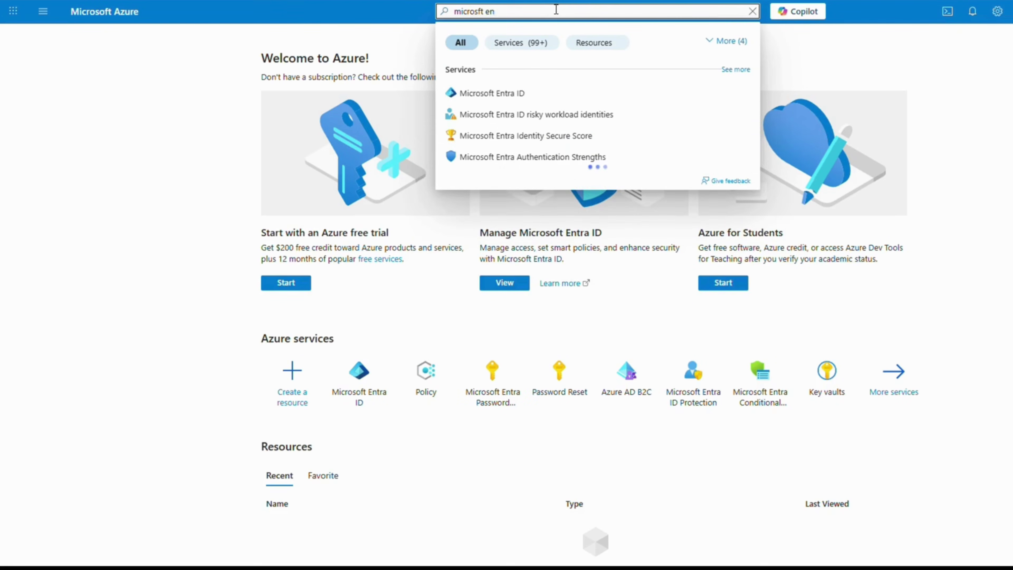
click(528, 100)
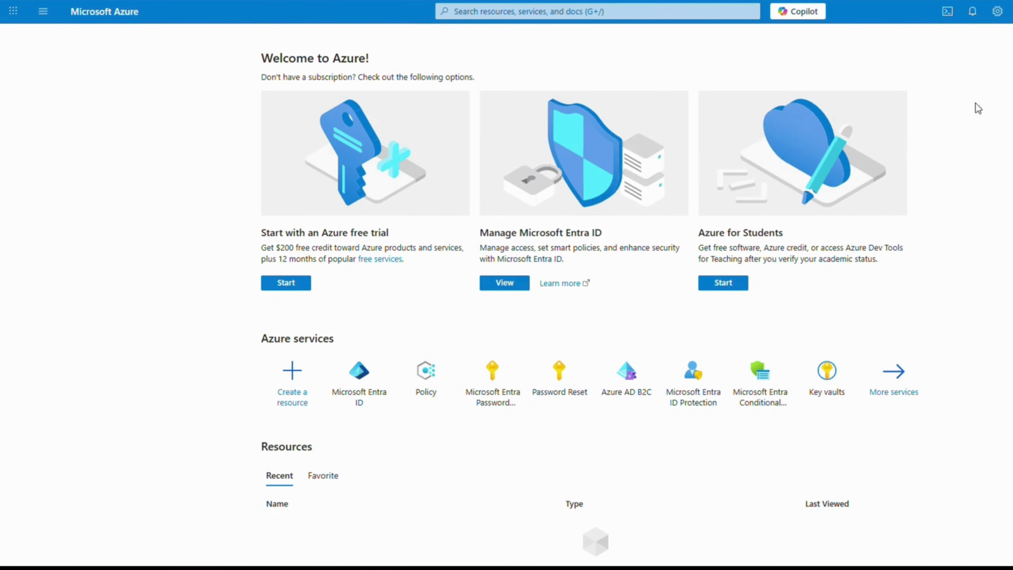
- Show the portal's favorite services, locate Microsoft Entra ID among them, and hide the list again
click(46, 15)
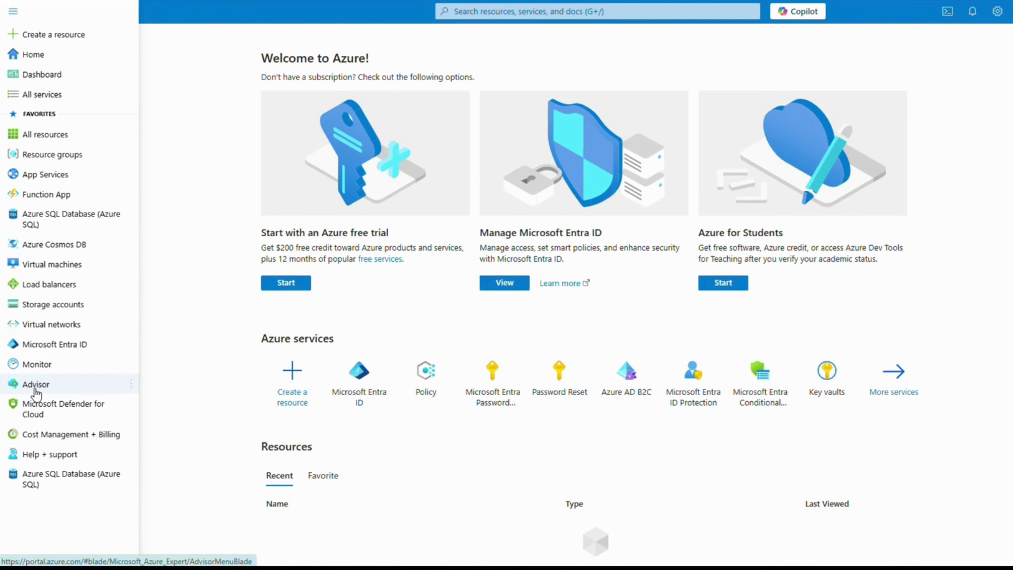
mouse_move(50, 329)
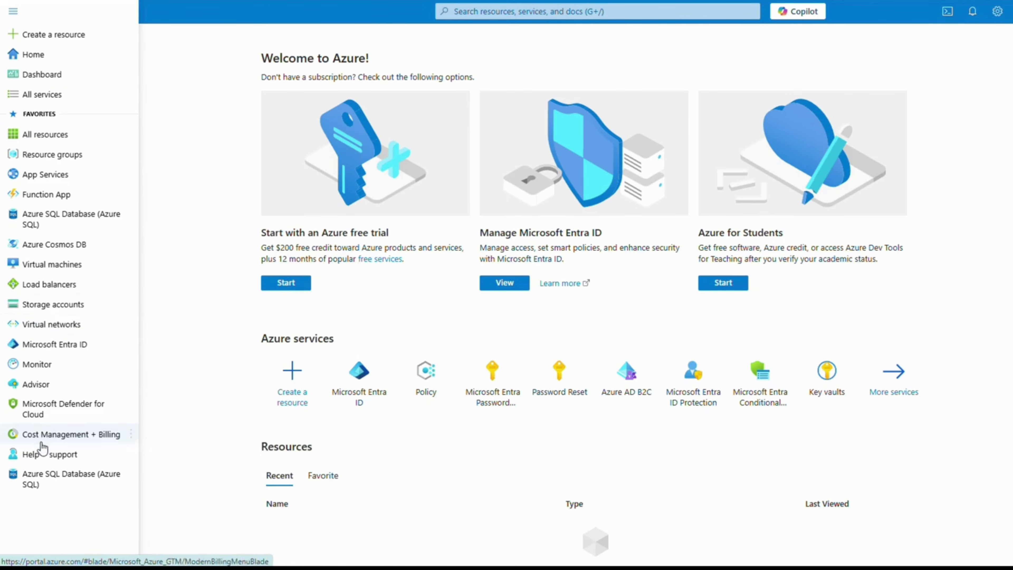
click(48, 369)
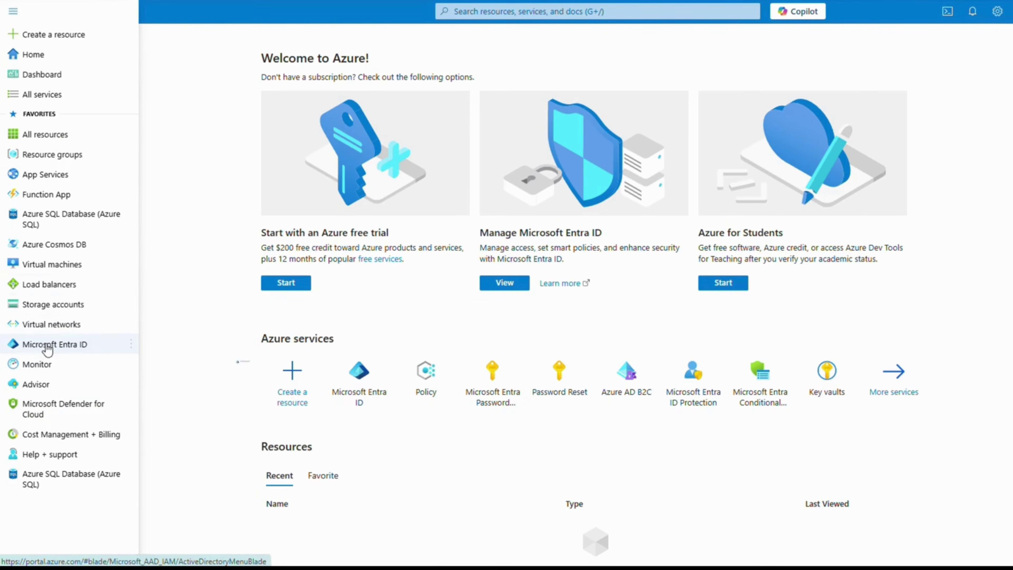
mouse_move(46, 346)
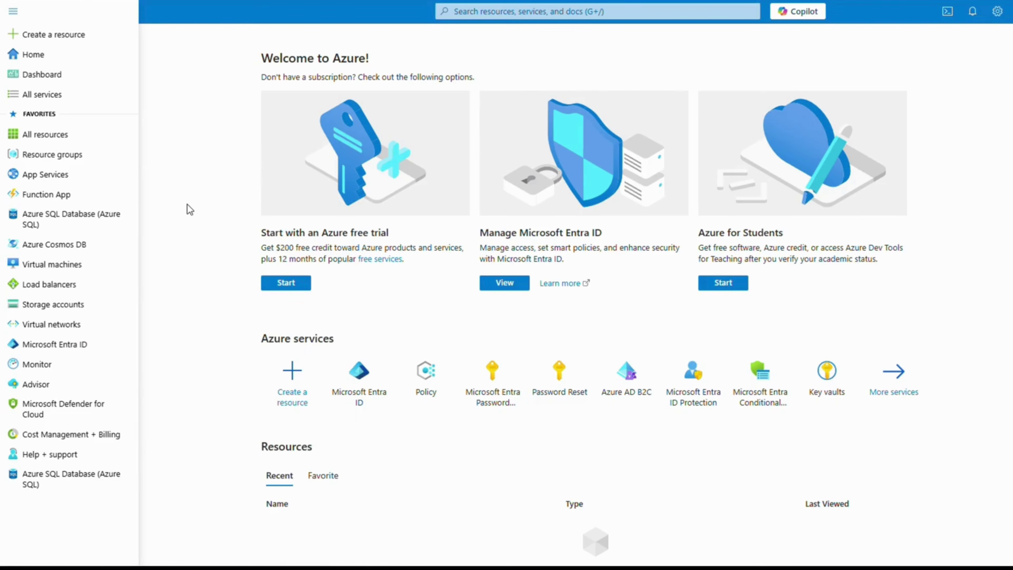
click(189, 212)
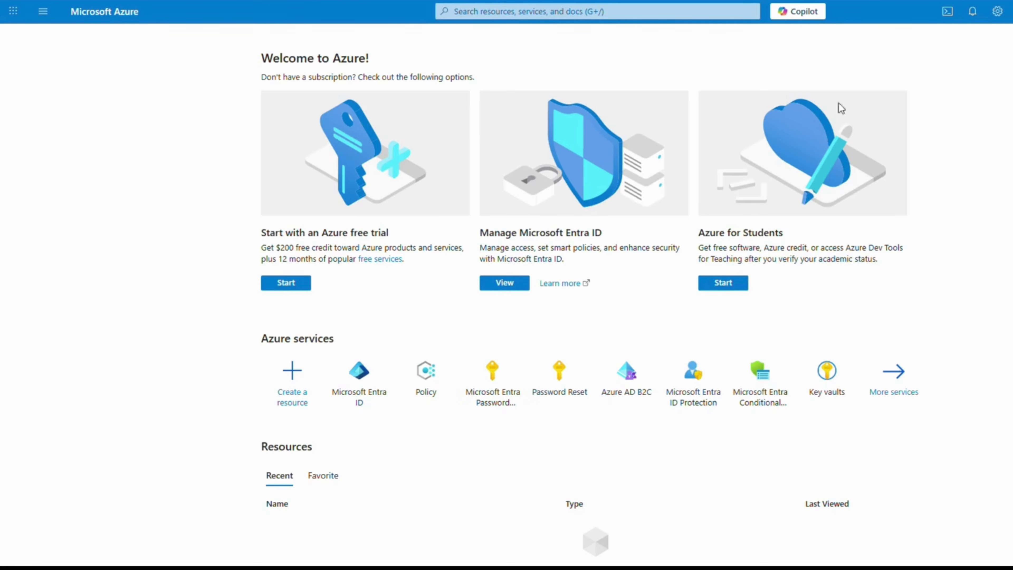
- Highlight the subscription notice and the Azure free trial description on the welcome page
drag(263, 76, 480, 77)
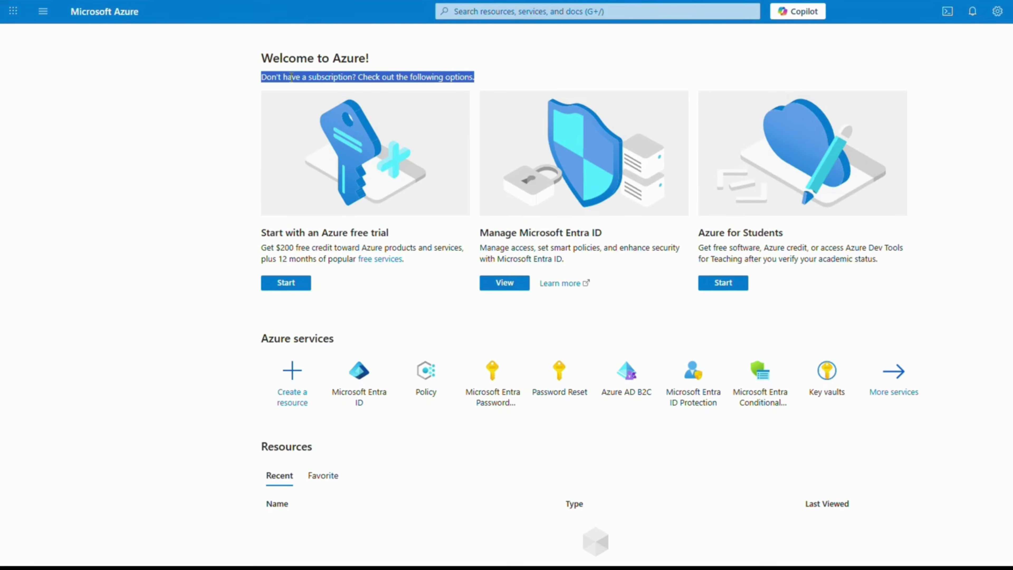
click(516, 86)
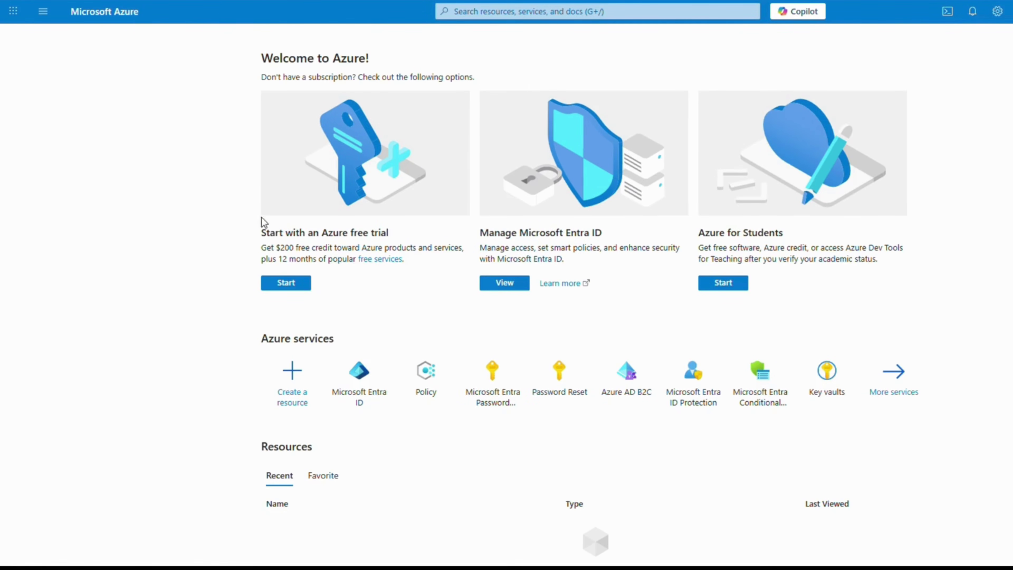
drag(262, 231, 430, 267)
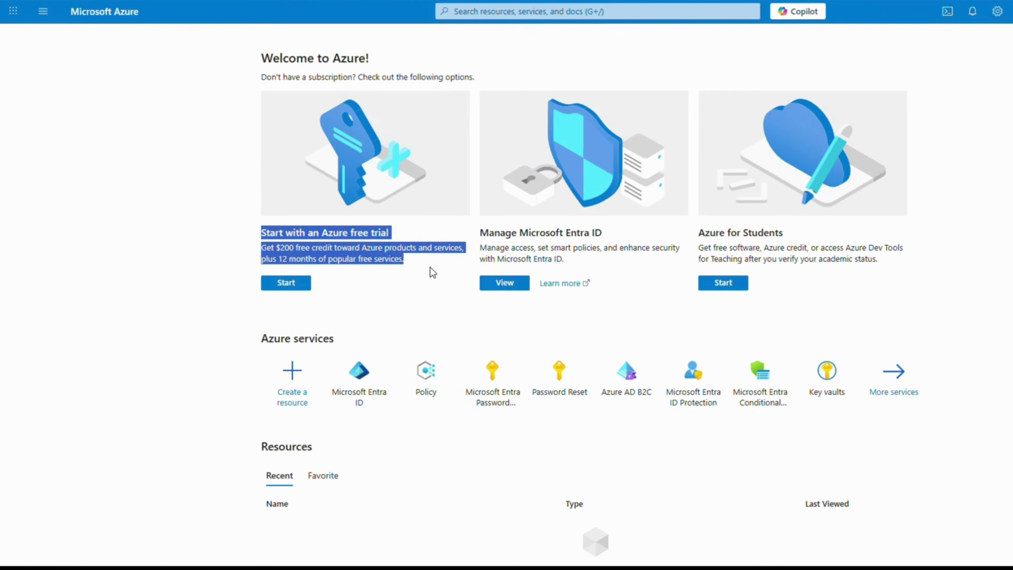
click(430, 268)
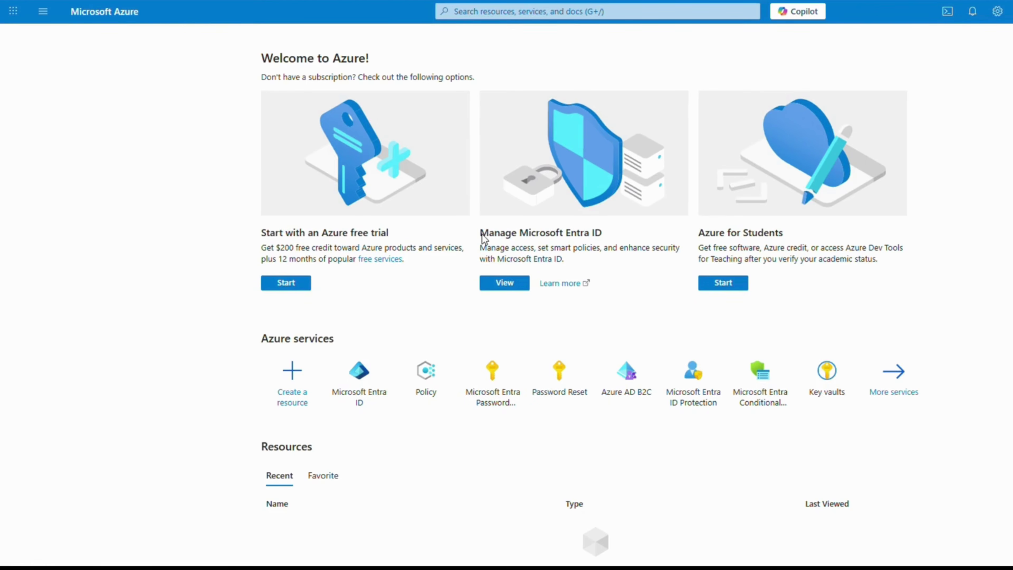
- Open the tenant overview from the Manage Microsoft Entra ID option and collapse its Manage and Monitoring groups
mouse_move(481, 233)
mouse_down()
mouse_move(591, 268)
mouse_move(481, 233)
mouse_up()
click(589, 268)
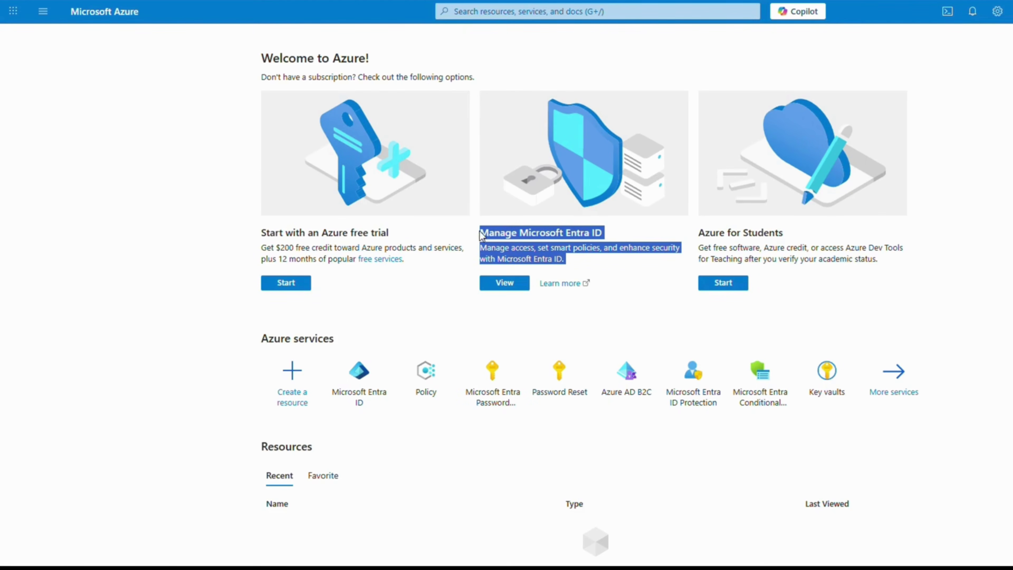
click(497, 292)
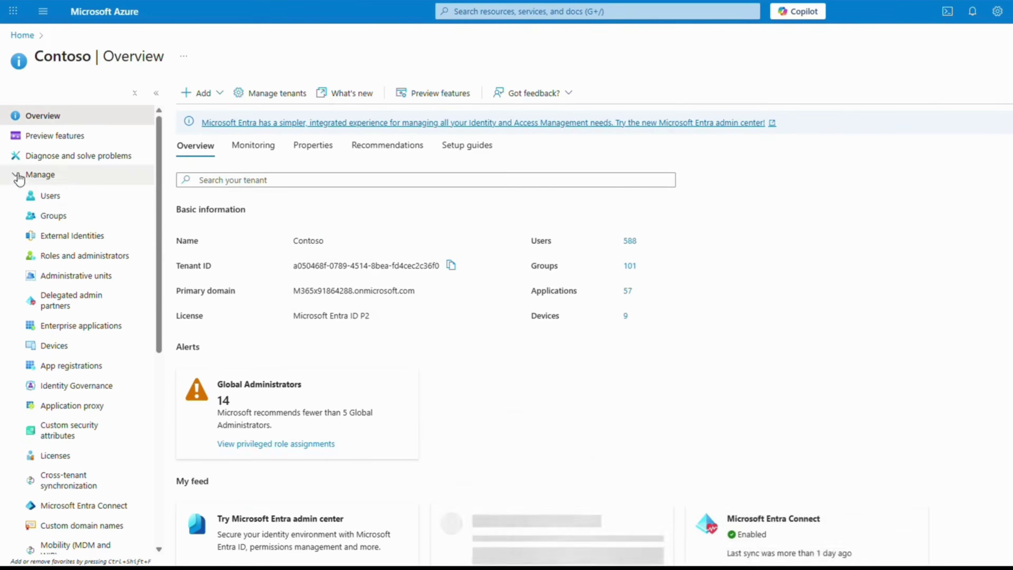
click(24, 175)
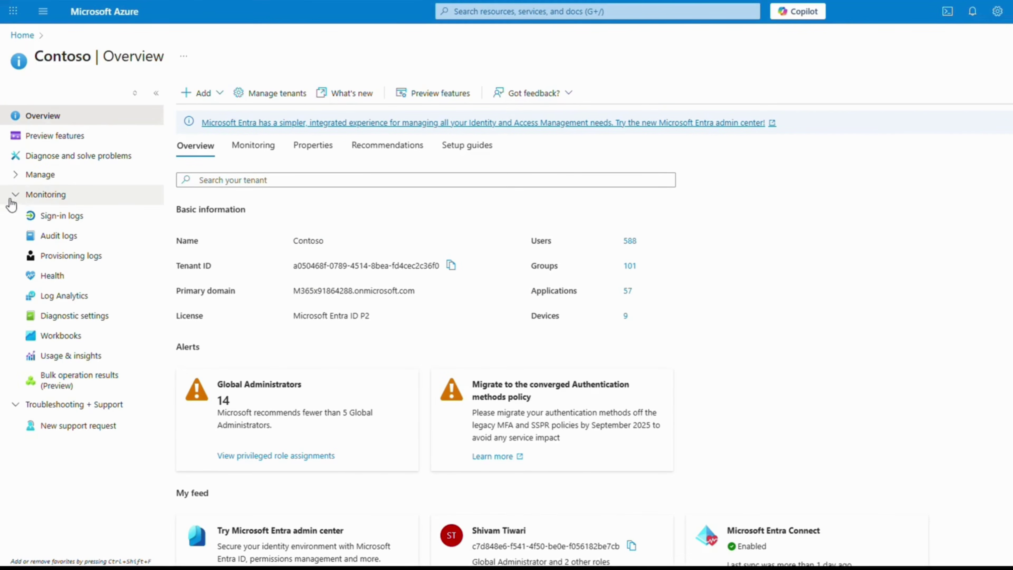
click(9, 196)
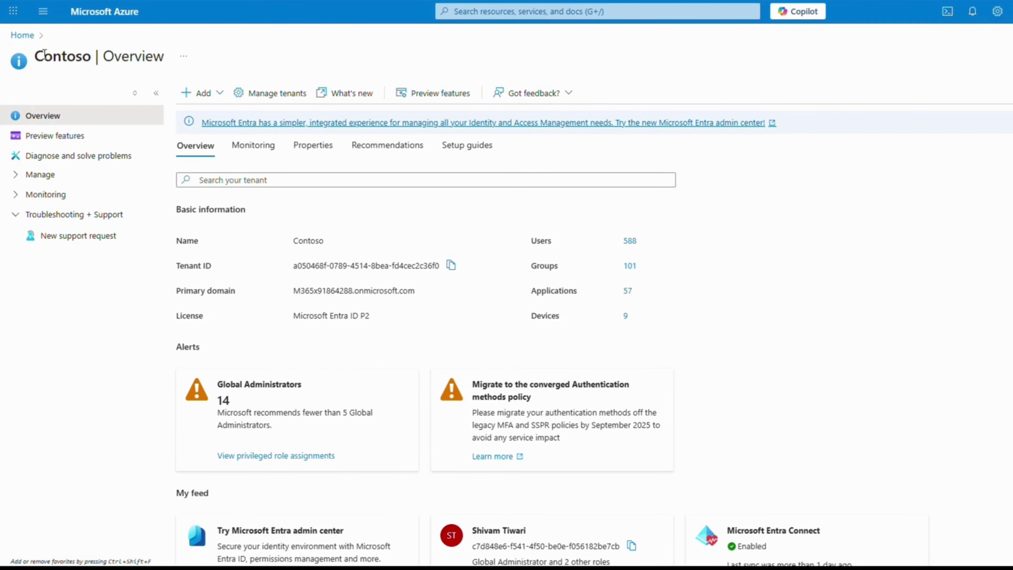
- Highlight the tenant name Contoso and the word Overview in the page title
double_click(37, 56)
drag(83, 59, 83, 56)
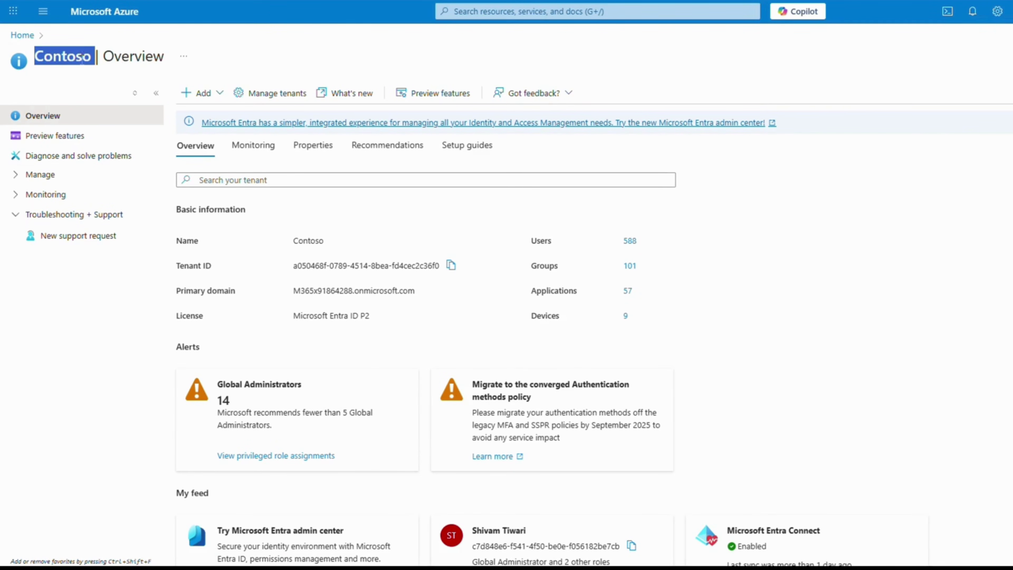
click(841, 199)
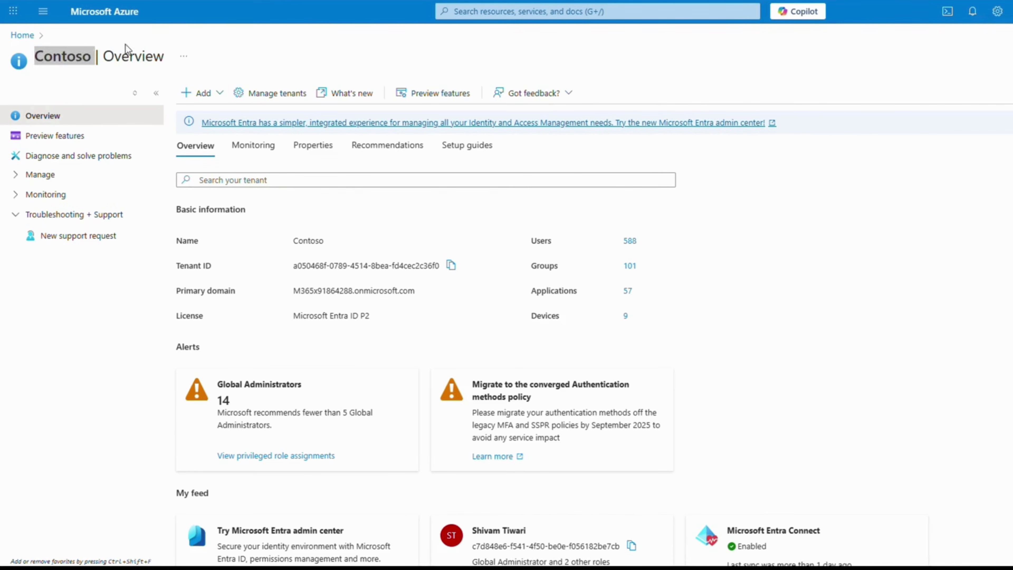
click(62, 54)
double_click(62, 54)
triple_click(138, 63)
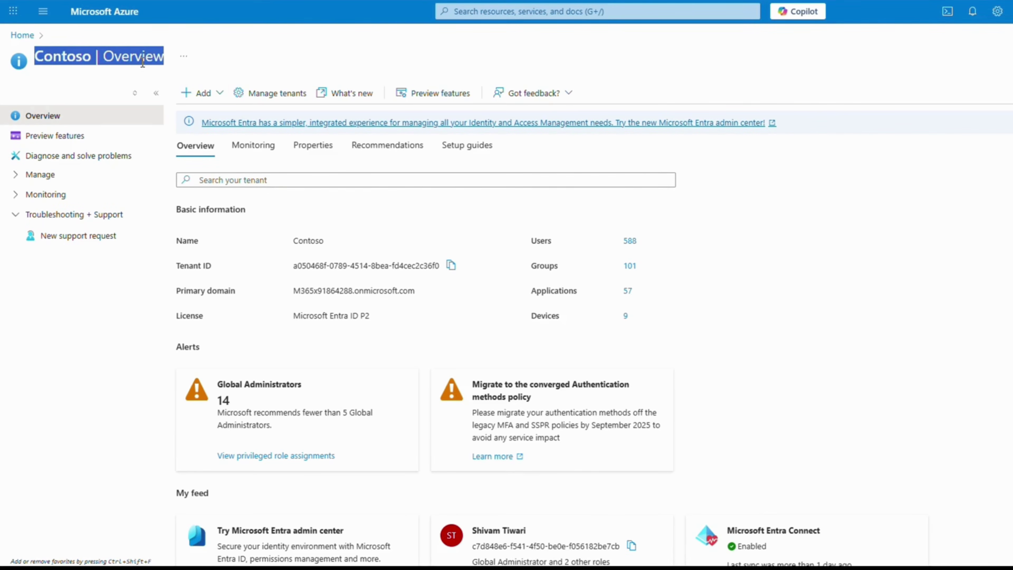
click(137, 64)
double_click(137, 63)
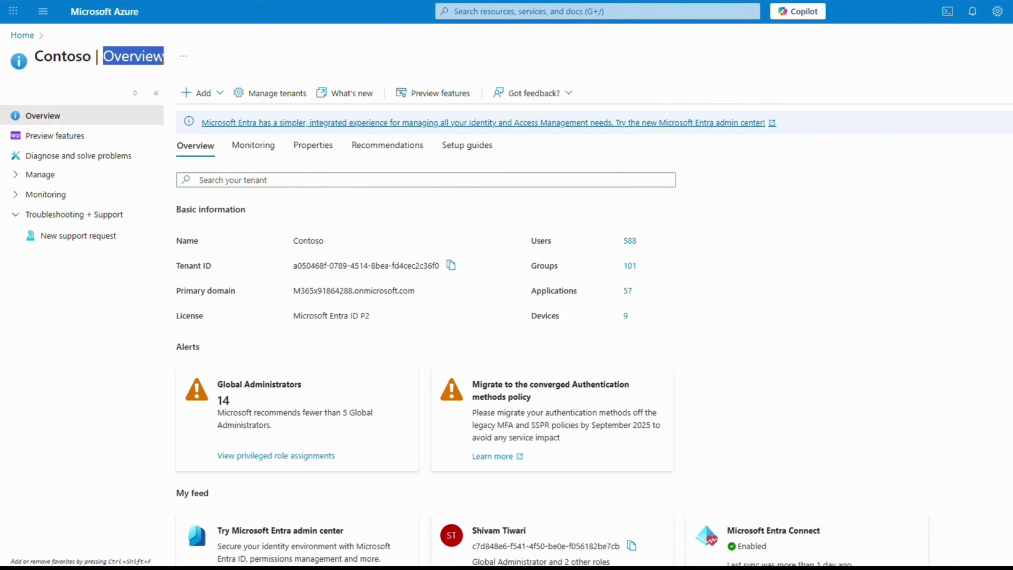
double_click(68, 63)
click(120, 50)
double_click(119, 50)
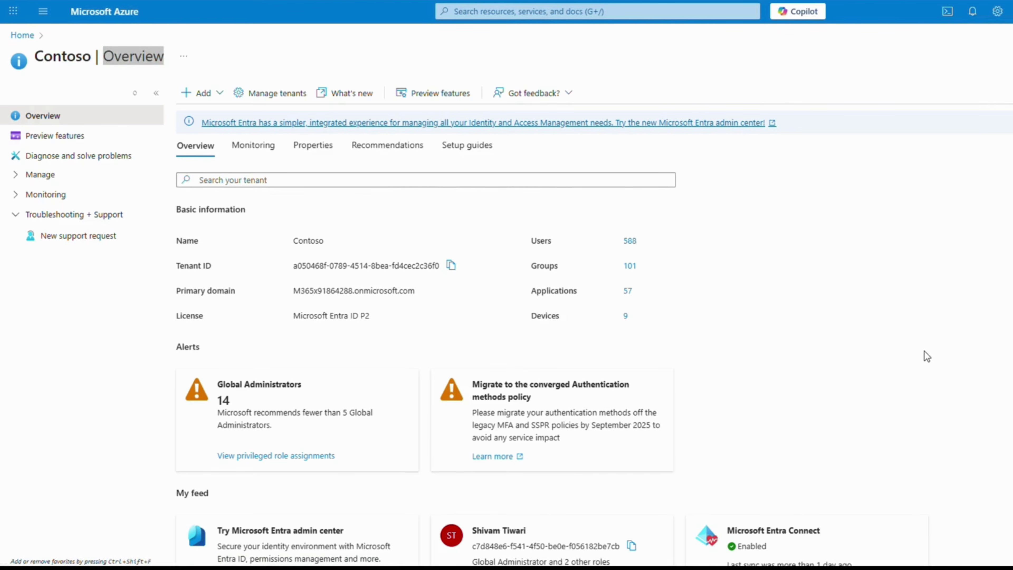
- Examine which kinds of objects can be added to the Contoso tenant
click(220, 94)
mouse_move(210, 115)
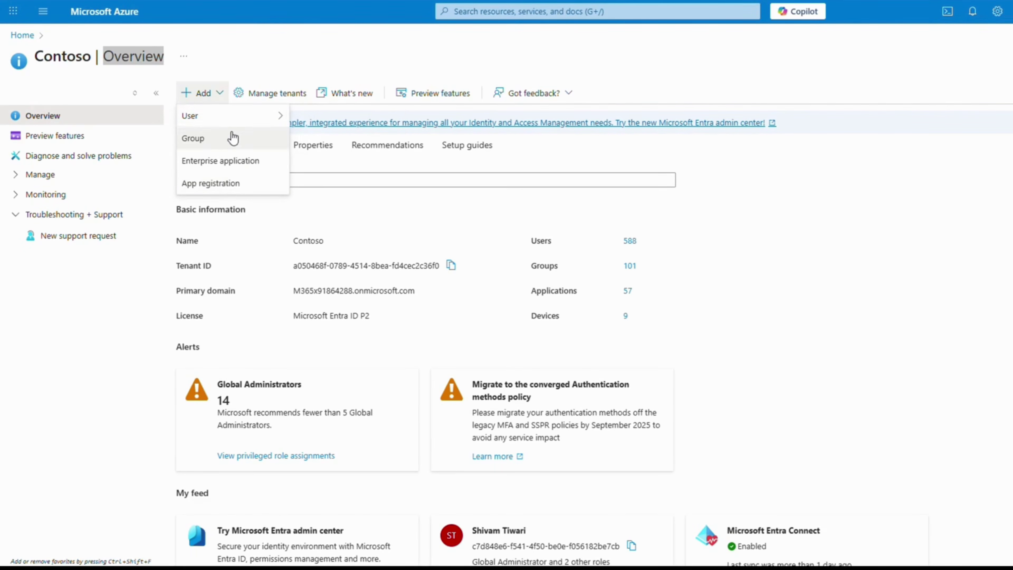
mouse_move(237, 124)
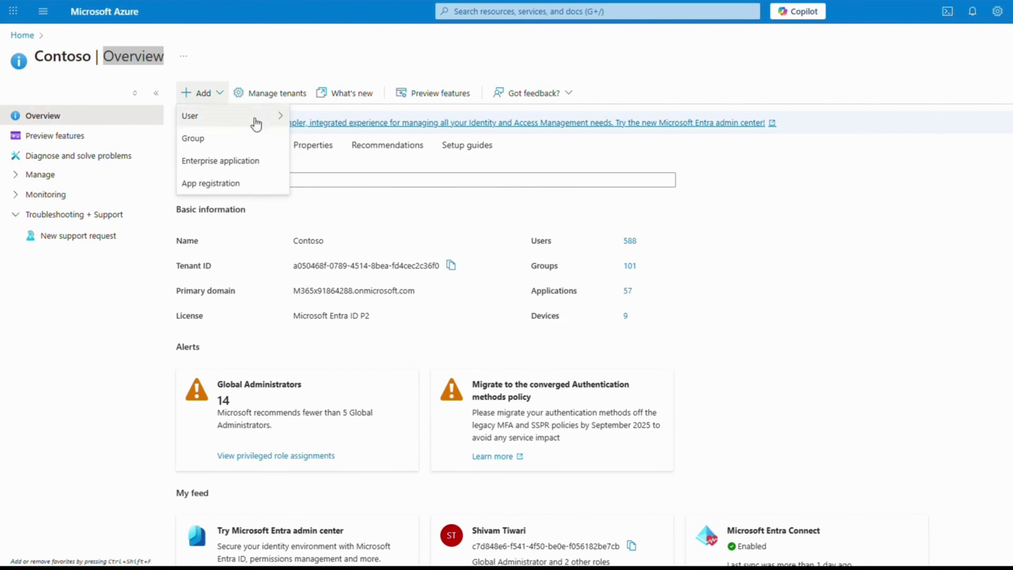
- Open the Manage tenants list, examine its entries and check the actions available for the second tenant, leaving it unselected
click(274, 94)
click(276, 95)
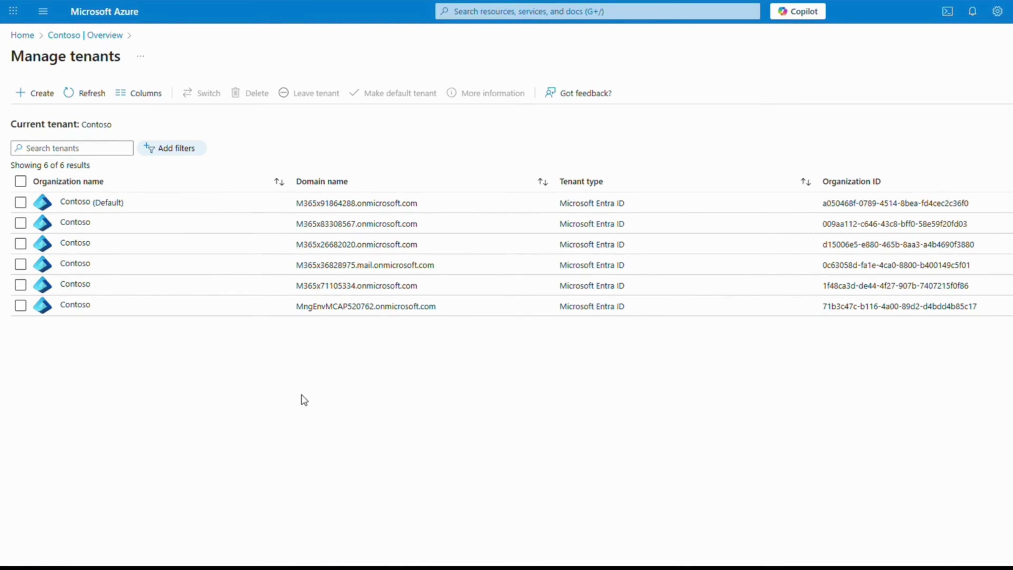
drag(56, 201, 502, 354)
click(679, 260)
click(20, 222)
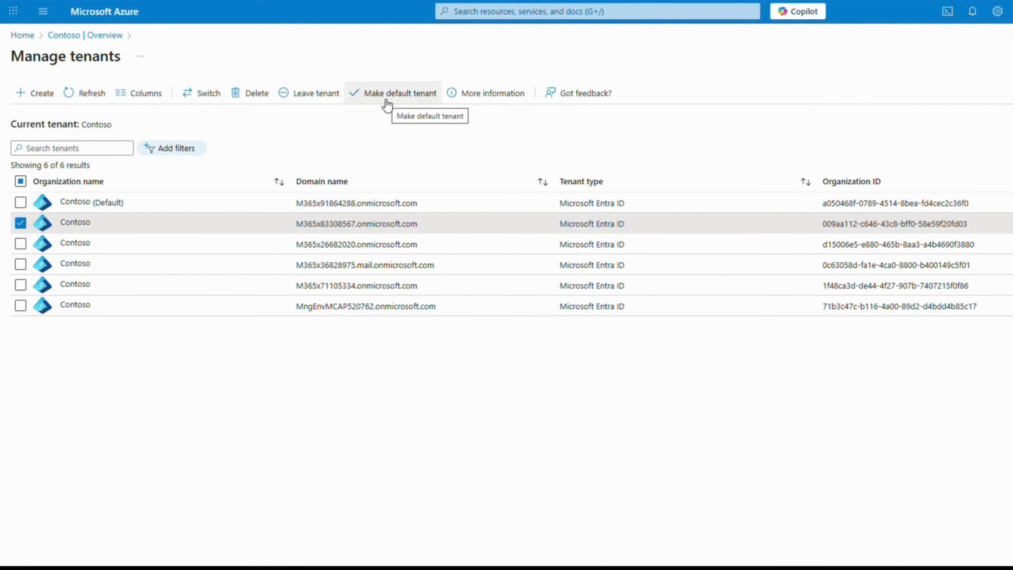
click(20, 223)
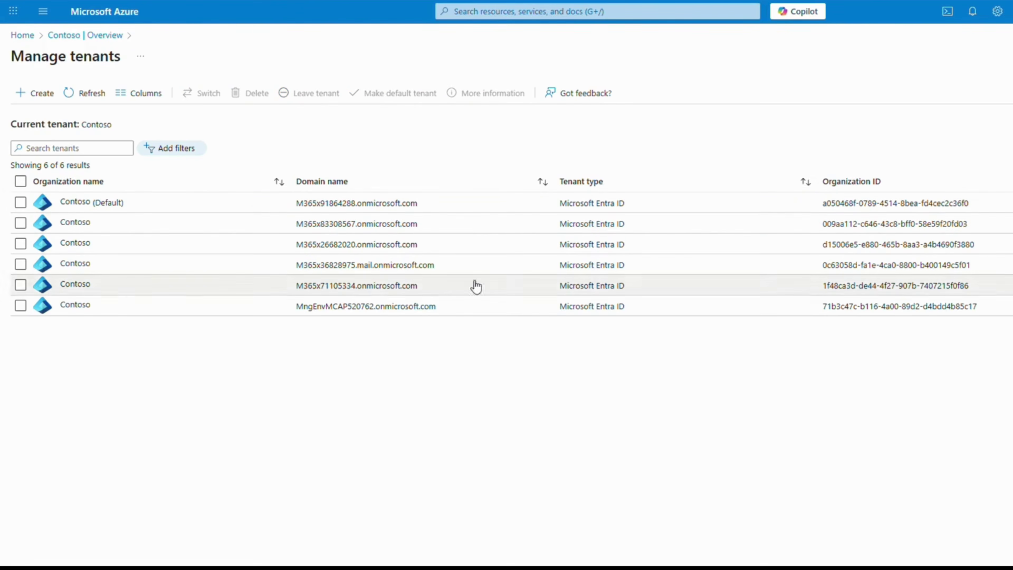
- Return to the Contoso tenant overview and check its feedback options without choosing one
click(107, 35)
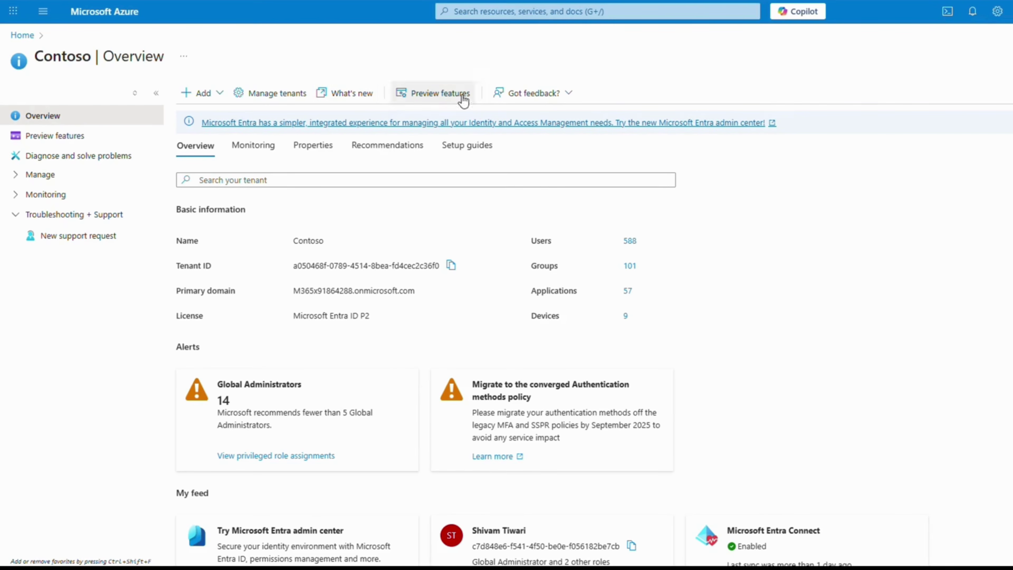
click(537, 102)
click(781, 205)
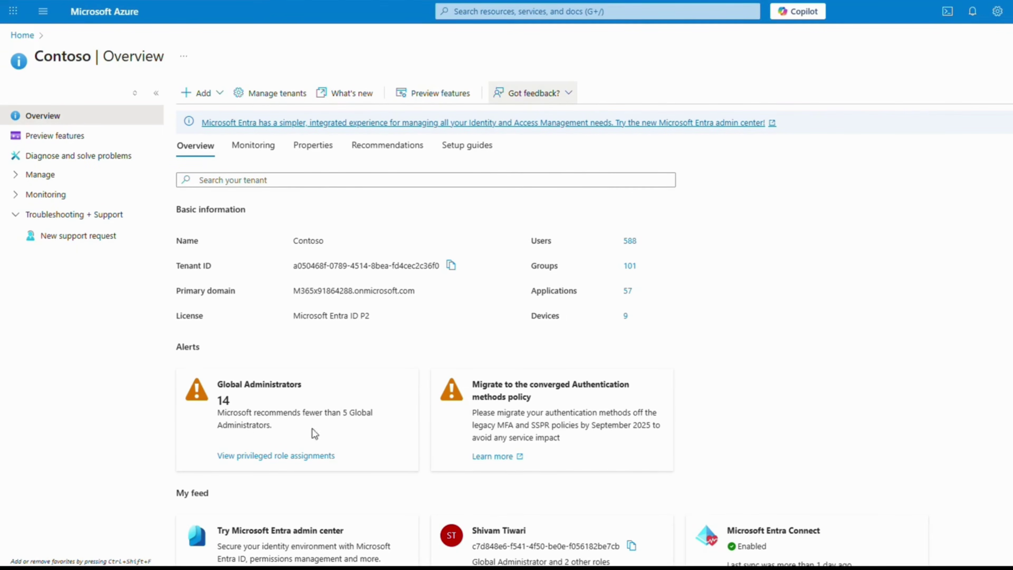
- Highlight the tenant's name, tenant ID, primary domain and license in the basic information
double_click(318, 240)
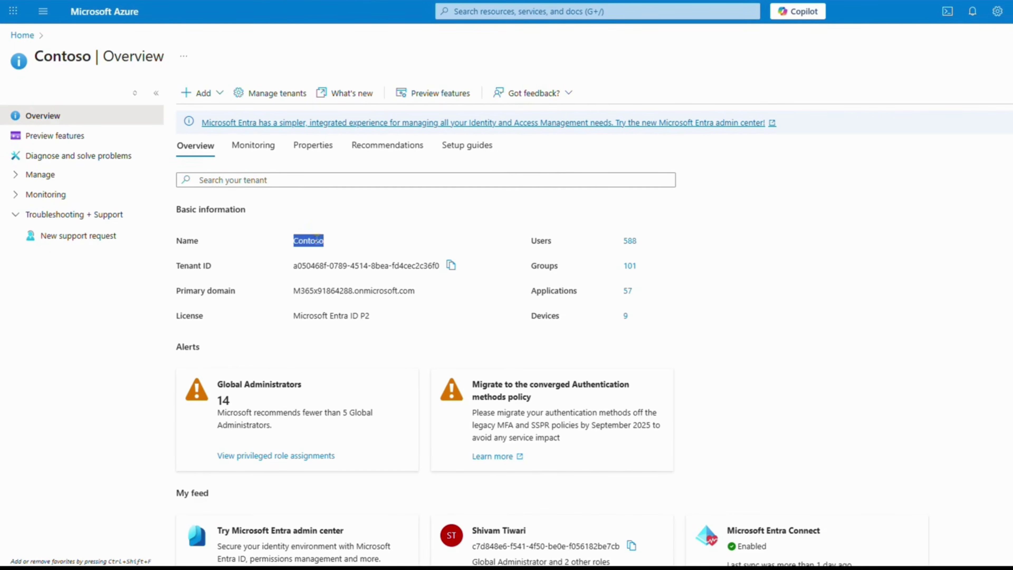
click(182, 272)
triple_click(317, 267)
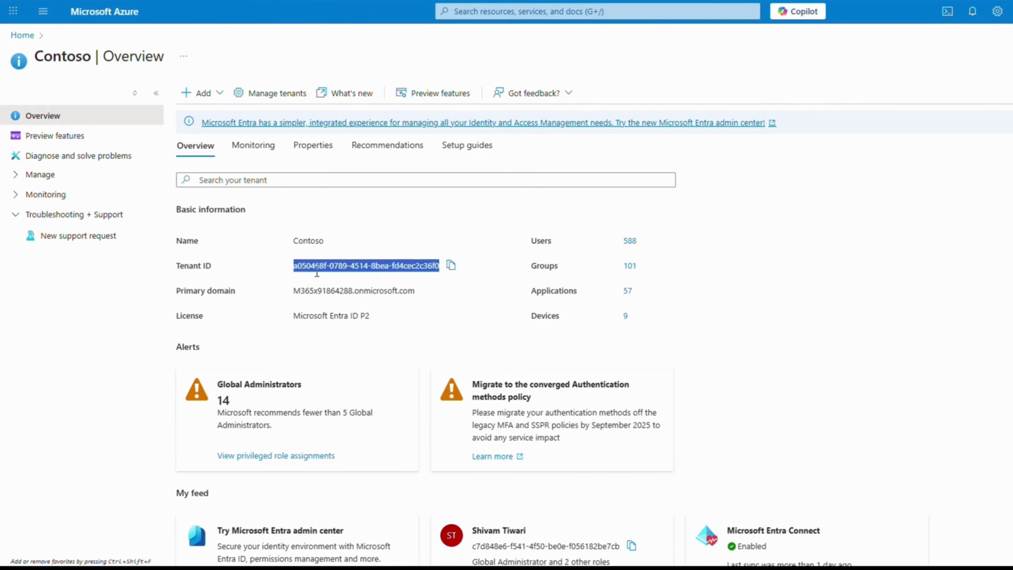
triple_click(338, 291)
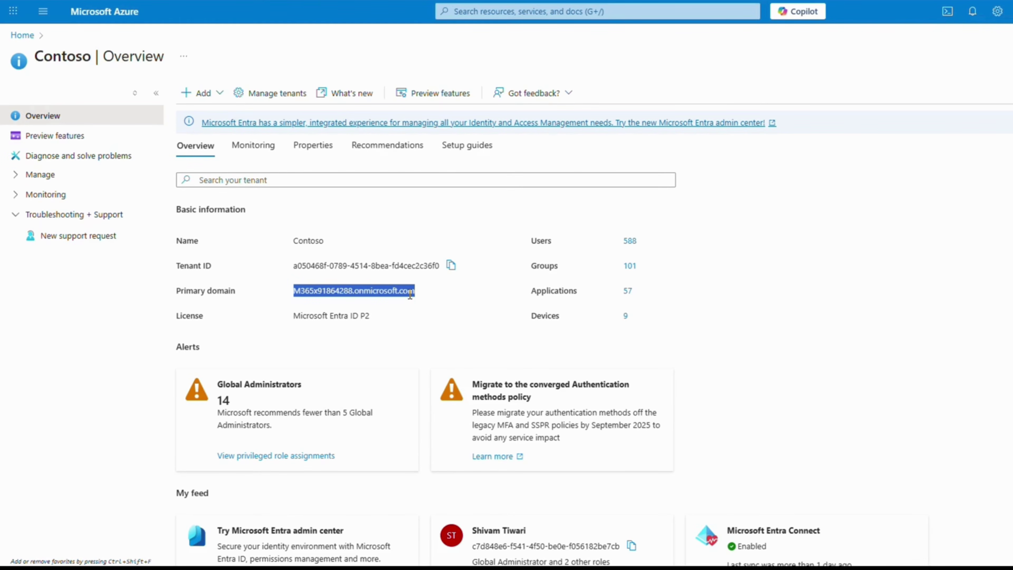
click(411, 294)
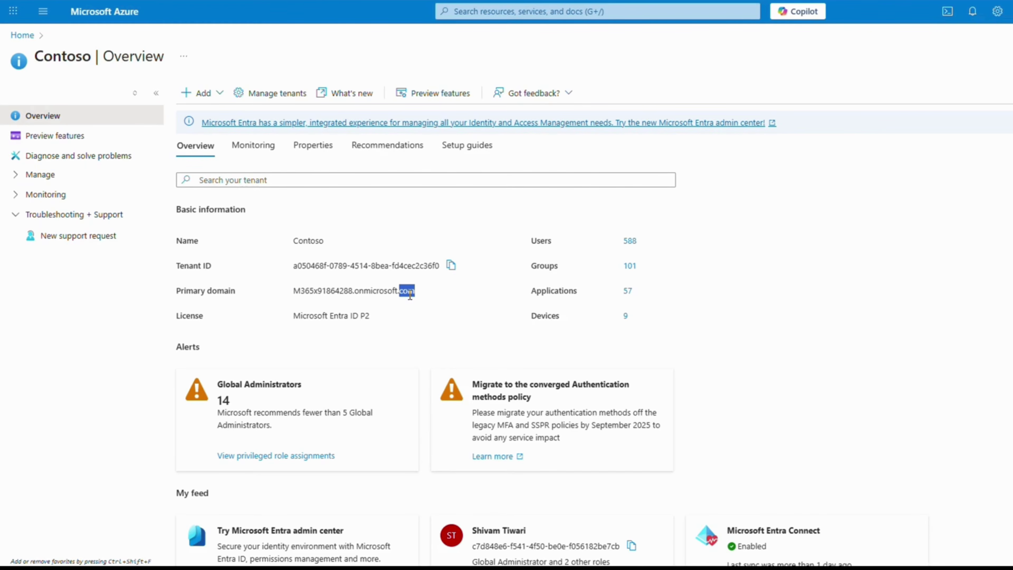
double_click(338, 316)
triple_click(338, 315)
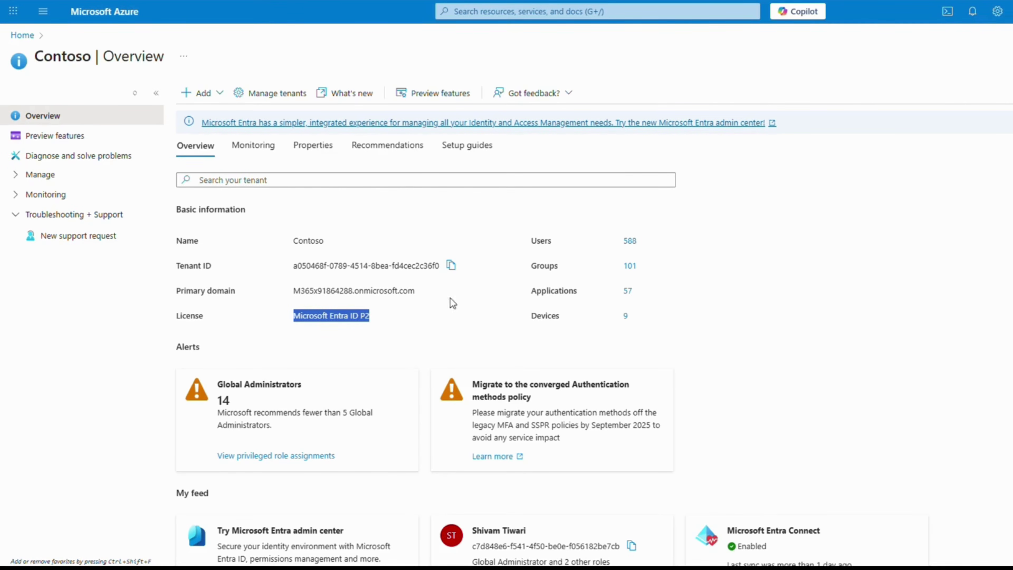
click(428, 288)
drag(175, 229, 453, 307)
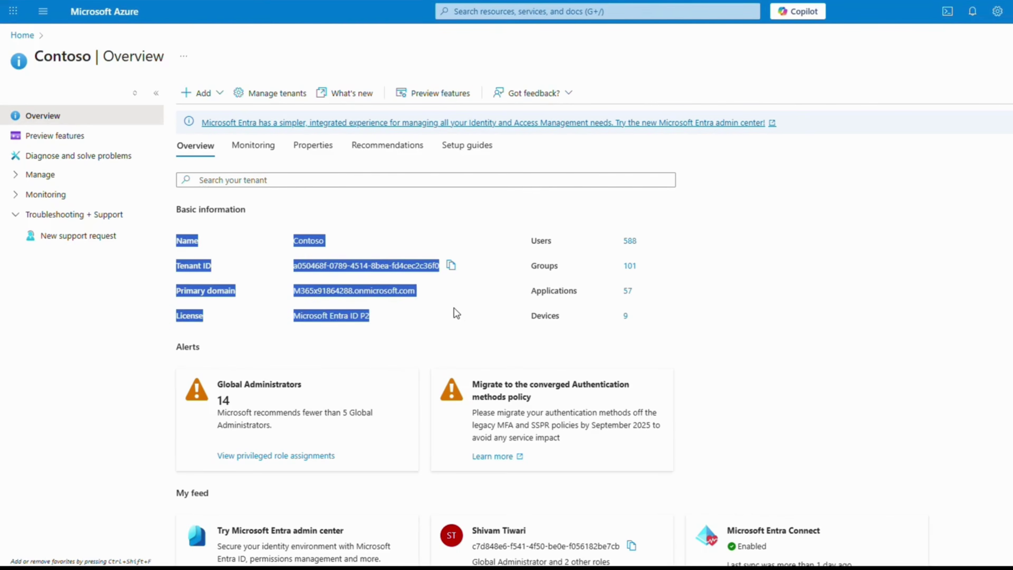
- Highlight the users, groups, applications and devices entries, and select the whole basic information section of the Contoso tenant before clearing the selection
drag(531, 230, 540, 242)
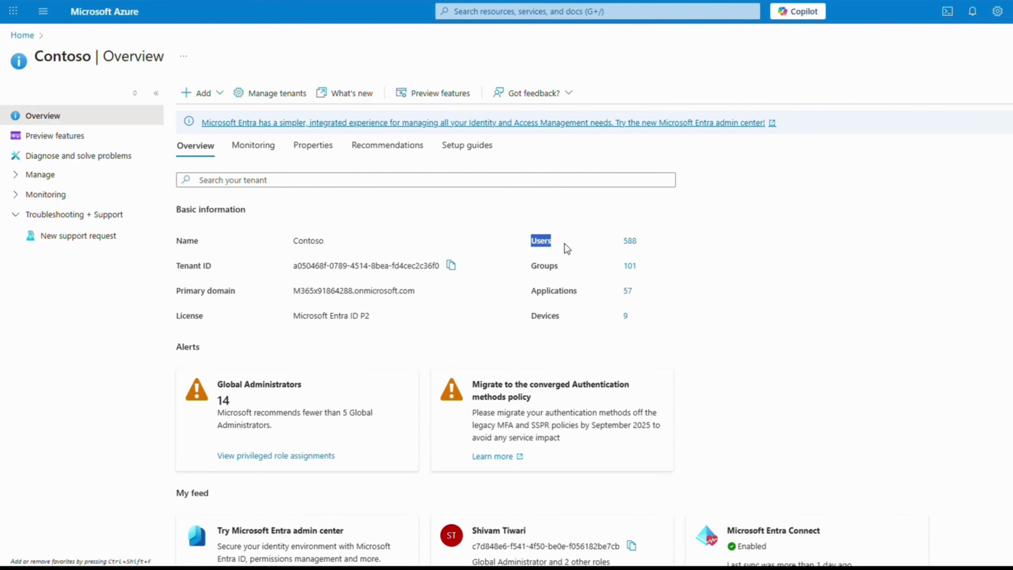
click(598, 243)
click(650, 266)
double_click(605, 292)
click(645, 313)
double_click(597, 323)
click(687, 326)
drag(676, 297, 168, 217)
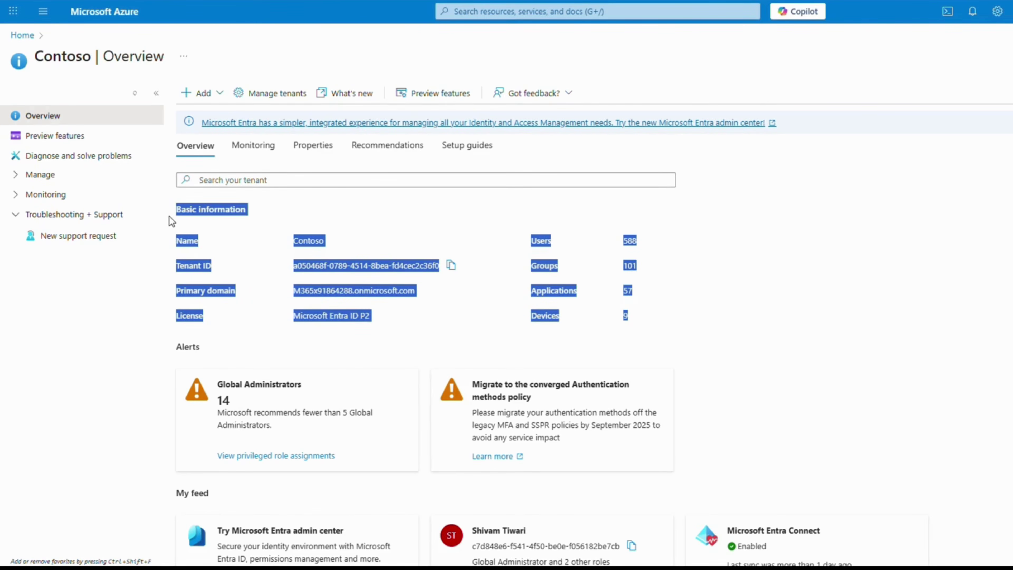
click(690, 260)
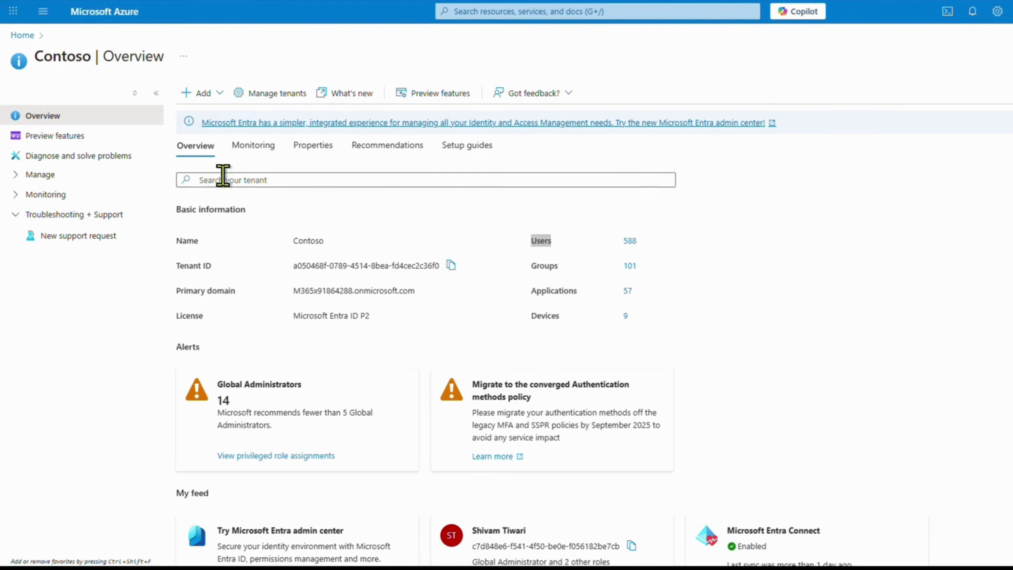
- View the tenant's sign-in monitoring chart and highlight the sign-ins total
click(253, 155)
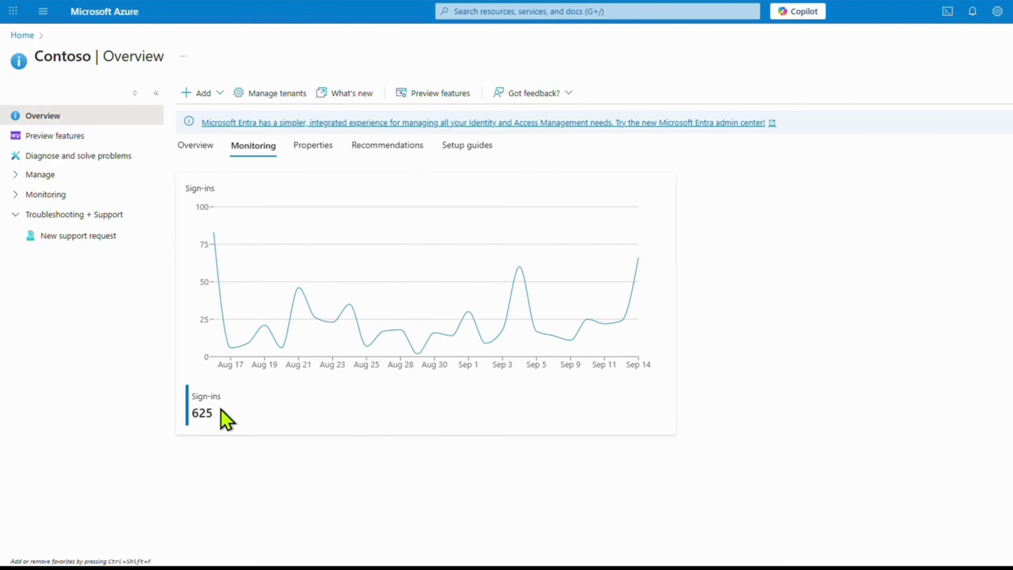
mouse_move(192, 413)
mouse_down()
mouse_move(193, 396)
mouse_move(204, 419)
mouse_up()
click(326, 437)
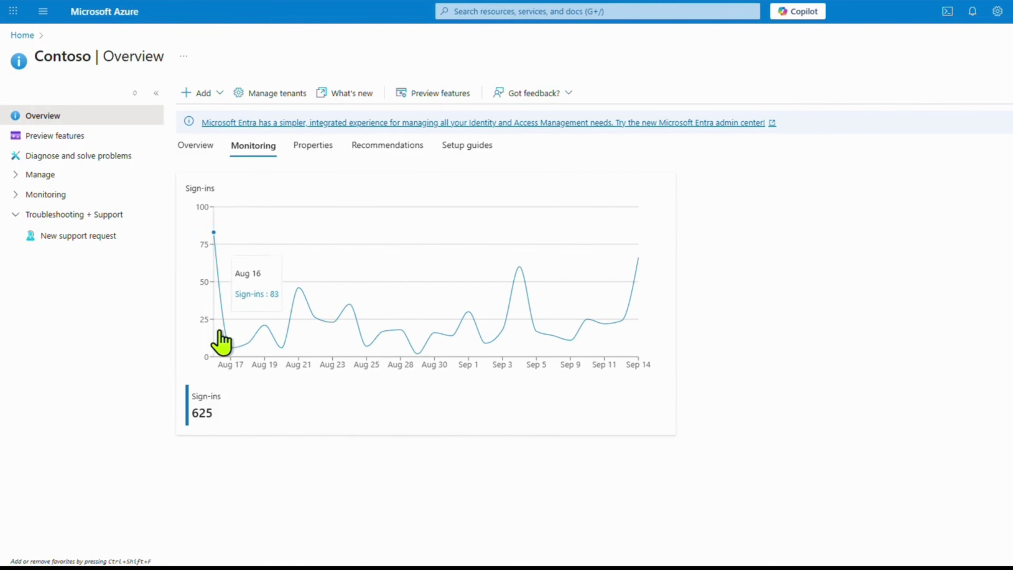
- Examine the tenant's properties, including its contact details, access management for Azure resources and security defaults
click(313, 145)
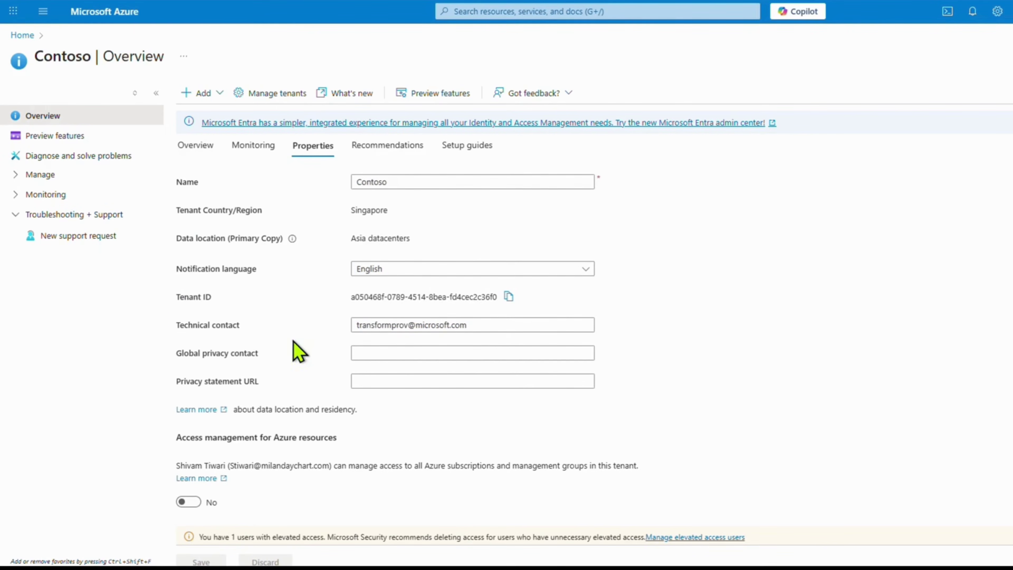
scroll(312, 361, down, 3)
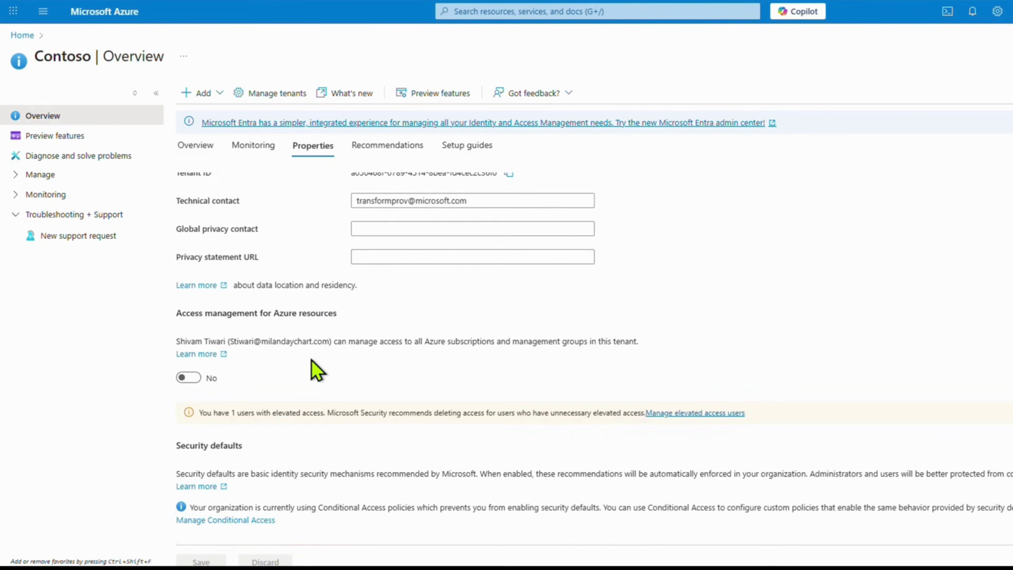
scroll(315, 351, up, 3)
- Glance at the recommendations and return to the tenant overview to examine its alerts, feed, feature highlights and quick actions
click(385, 148)
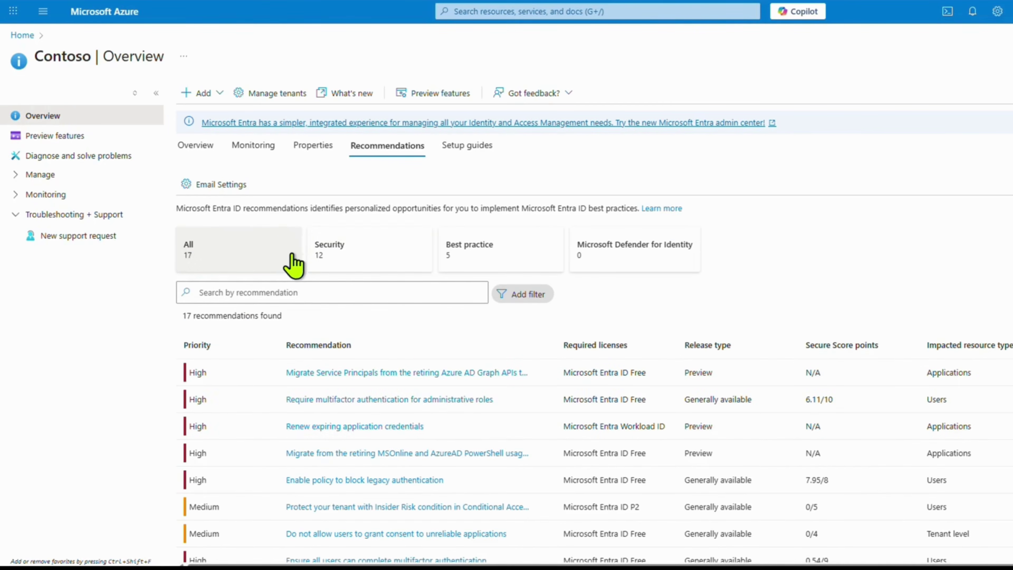
click(195, 147)
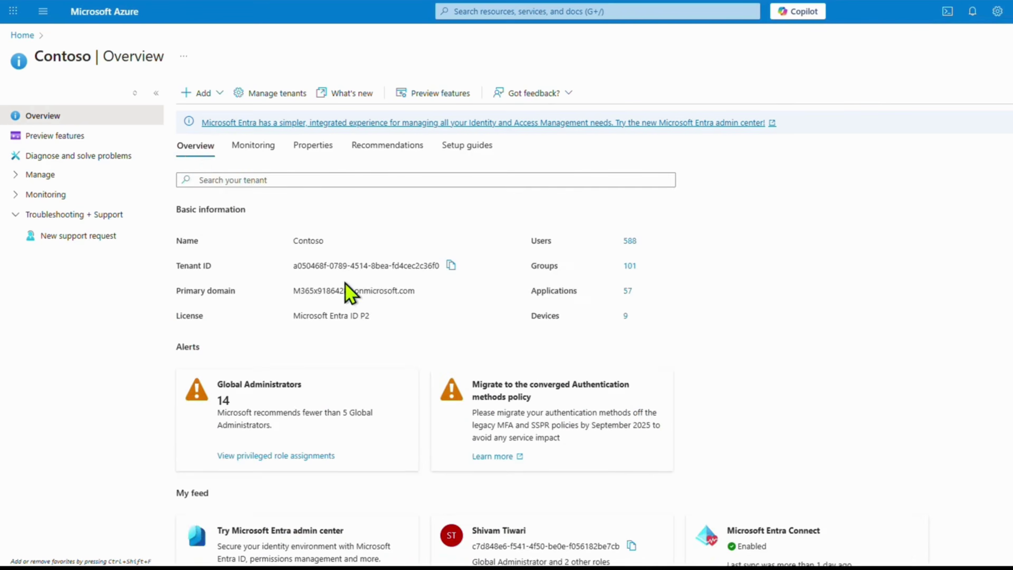
scroll(347, 291, down, 10)
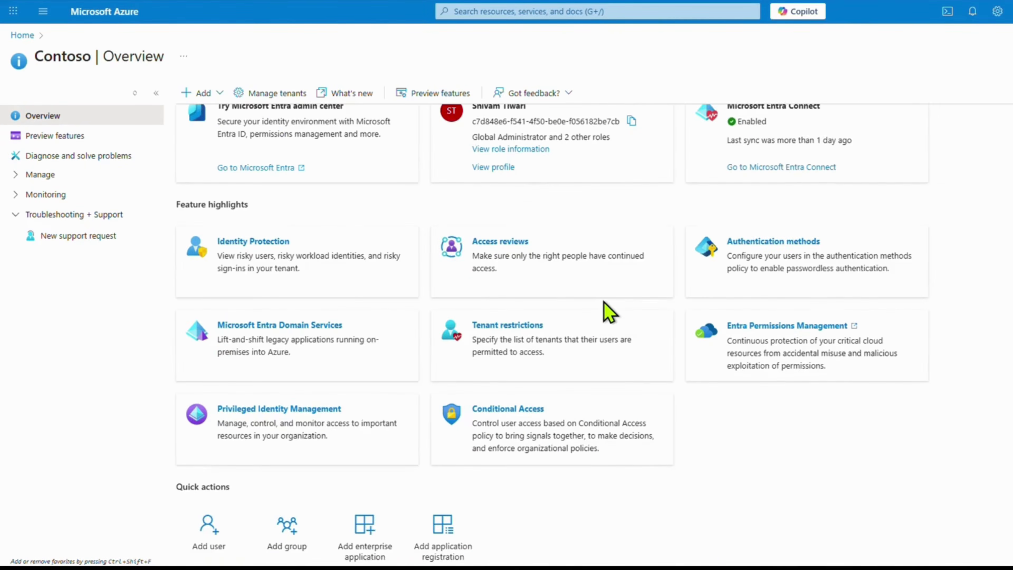
scroll(608, 312, up, 8)
scroll(762, 305, down, 2)
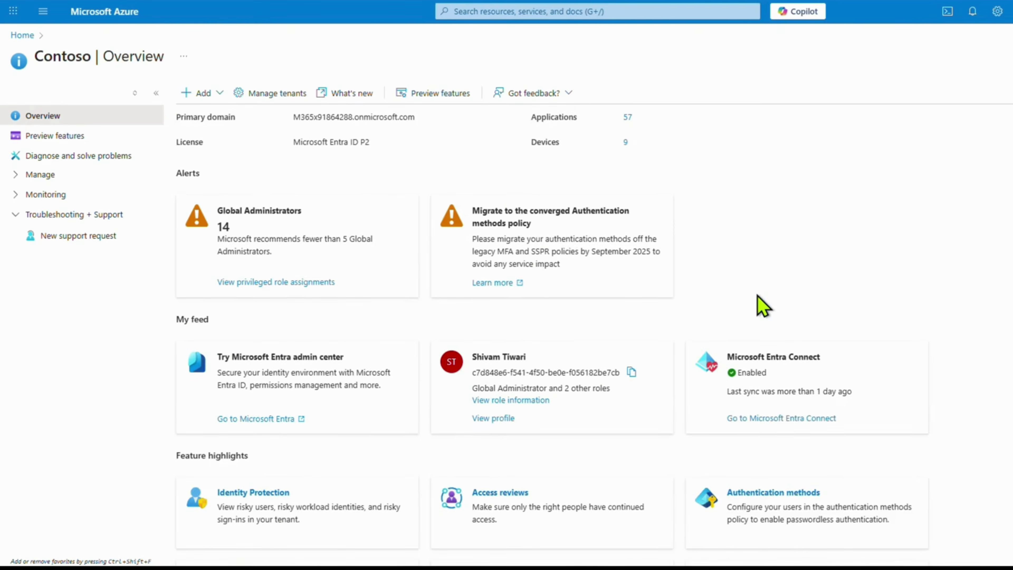
scroll(762, 306, up, 5)
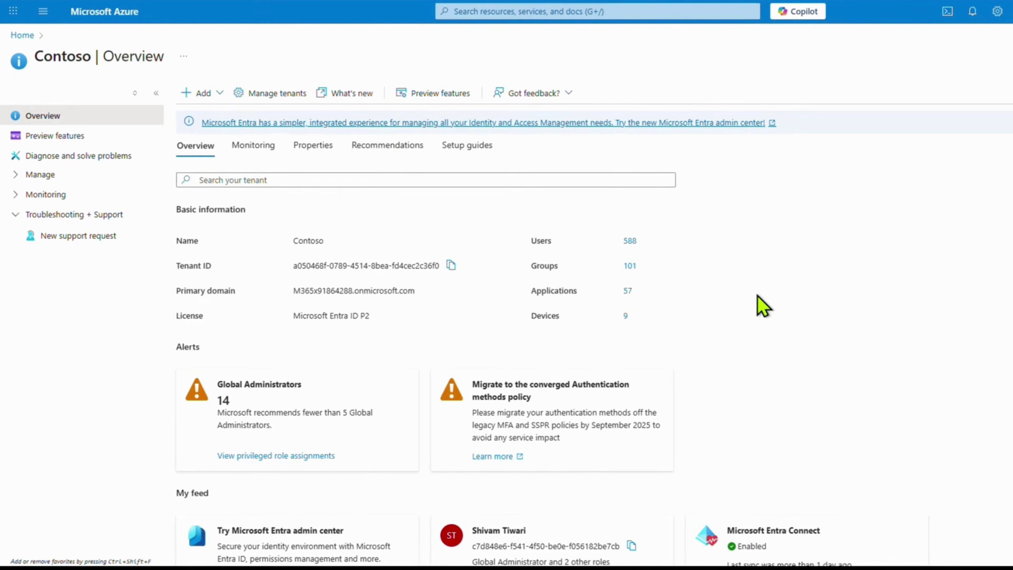
- Open the tenant's recommendations and examine the full list with priorities, required licenses and secure score points
click(351, 150)
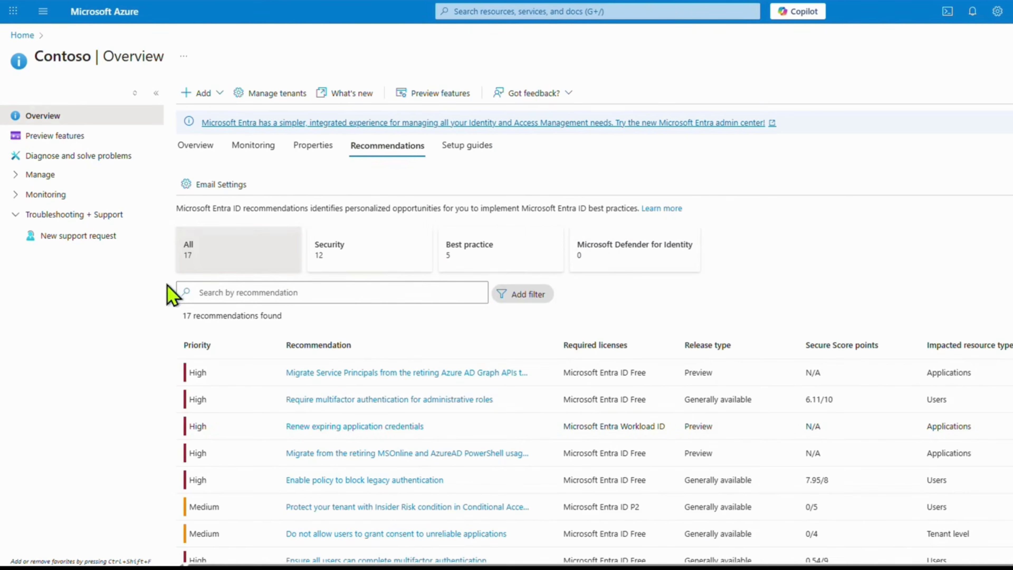
scroll(590, 286, down, 1)
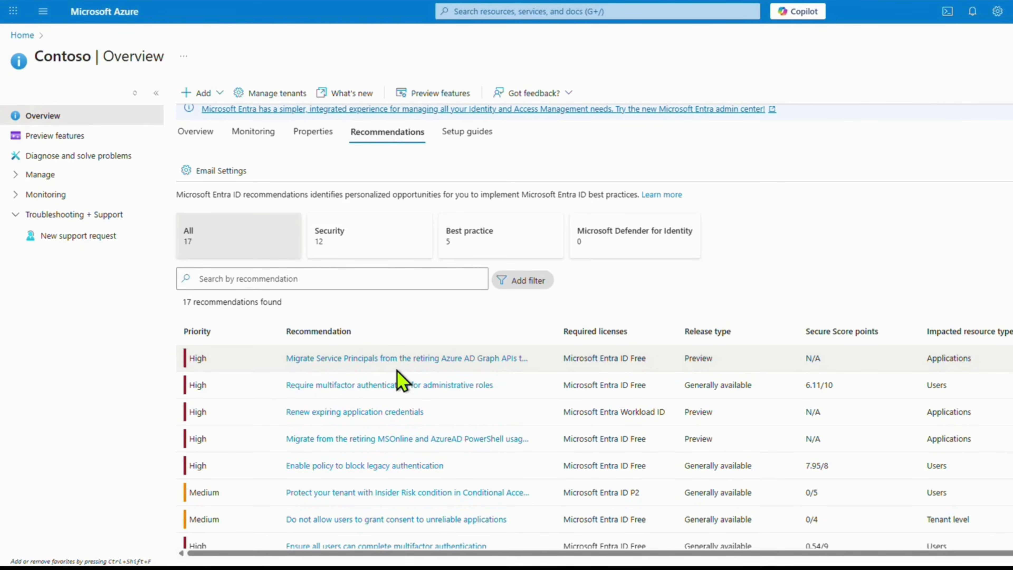
scroll(403, 380, down, 6)
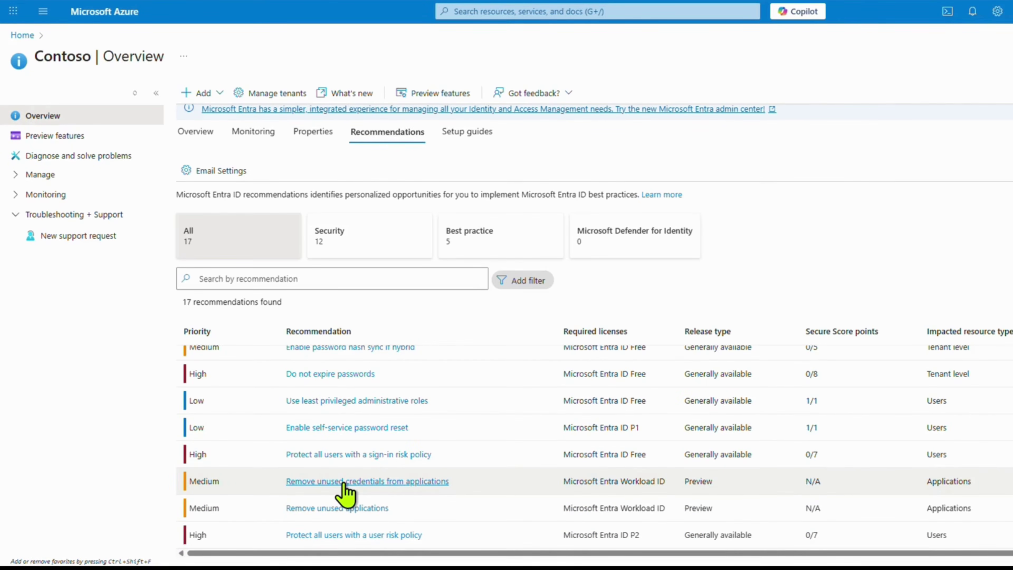
scroll(344, 483, up, 6)
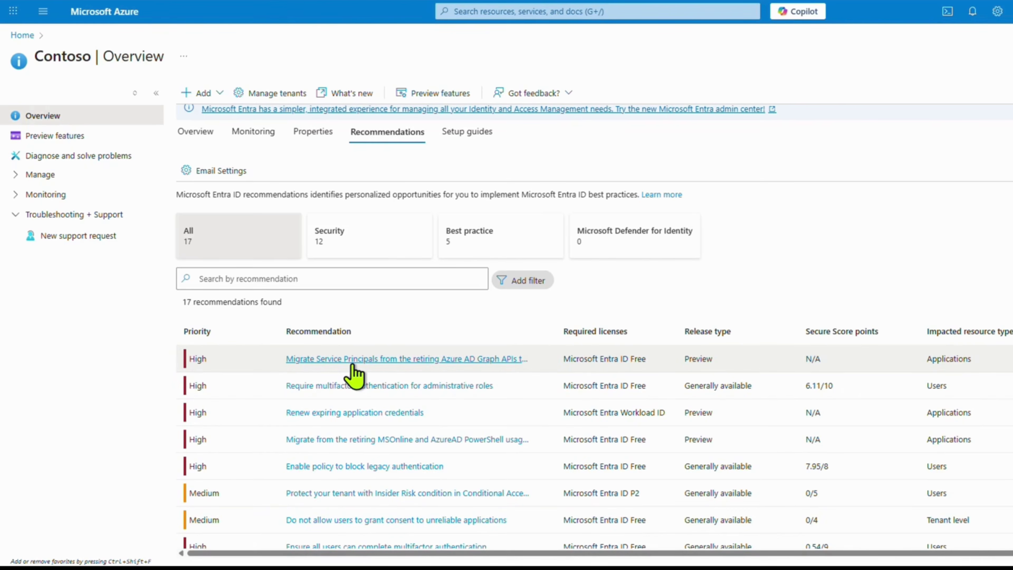
scroll(353, 367, up, 1)
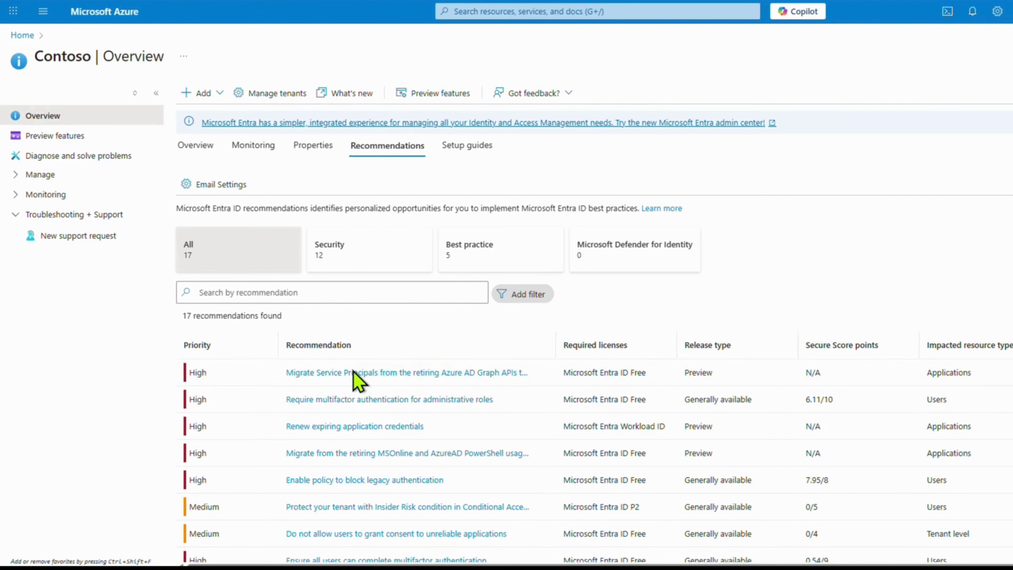
- Examine the details, action plan and impacted resources of the Azure AD Graph service principal migration recommendation, and return to the recommendations
click(343, 378)
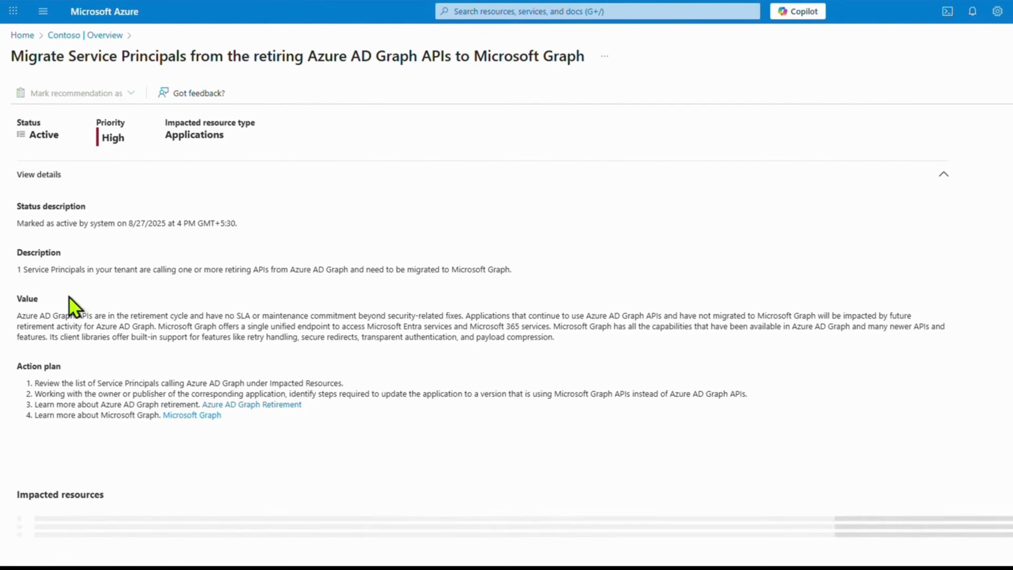
drag(136, 270, 570, 356)
drag(35, 394, 391, 447)
scroll(857, 354, down, 5)
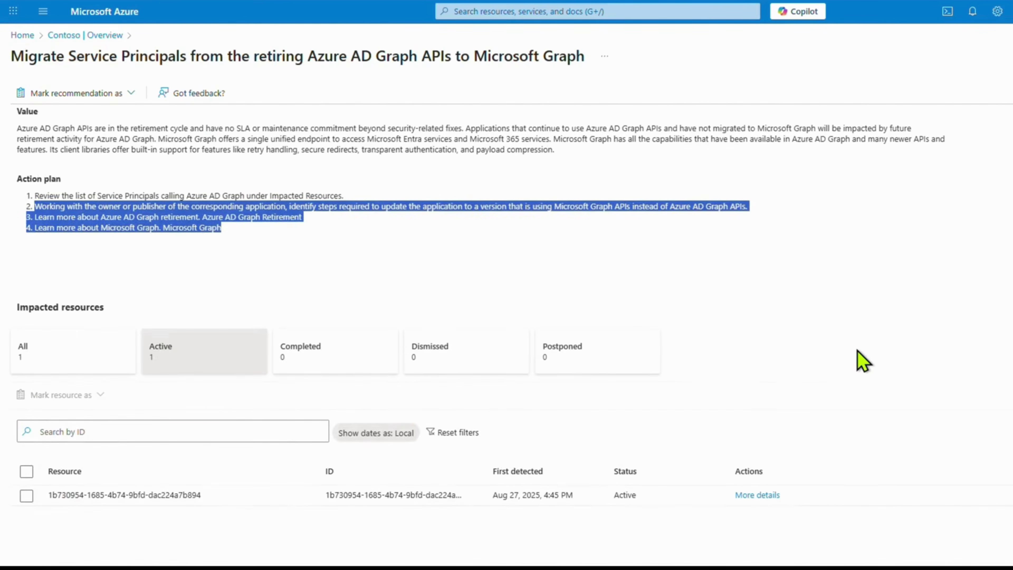
scroll(858, 351, up, 5)
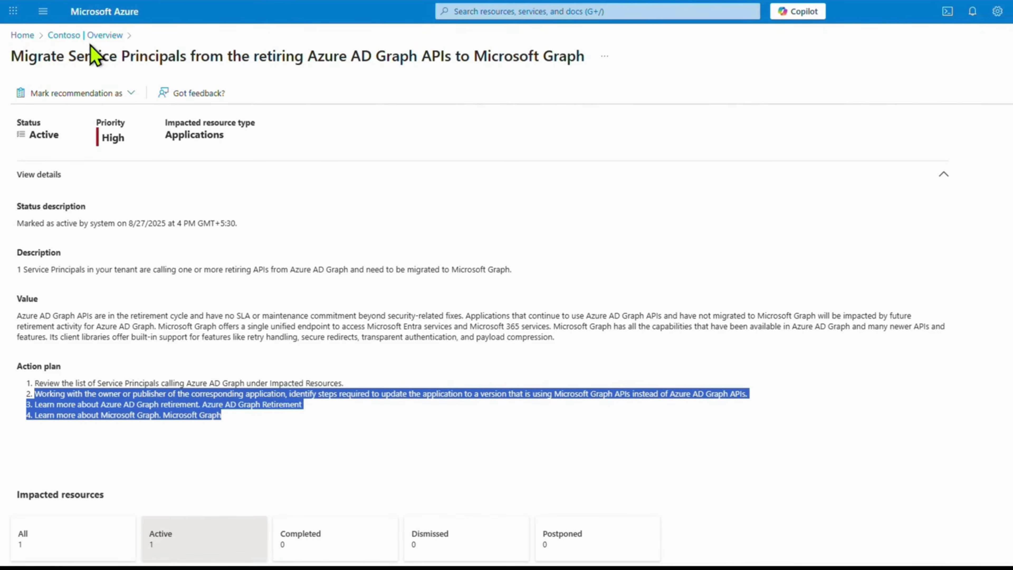
click(86, 35)
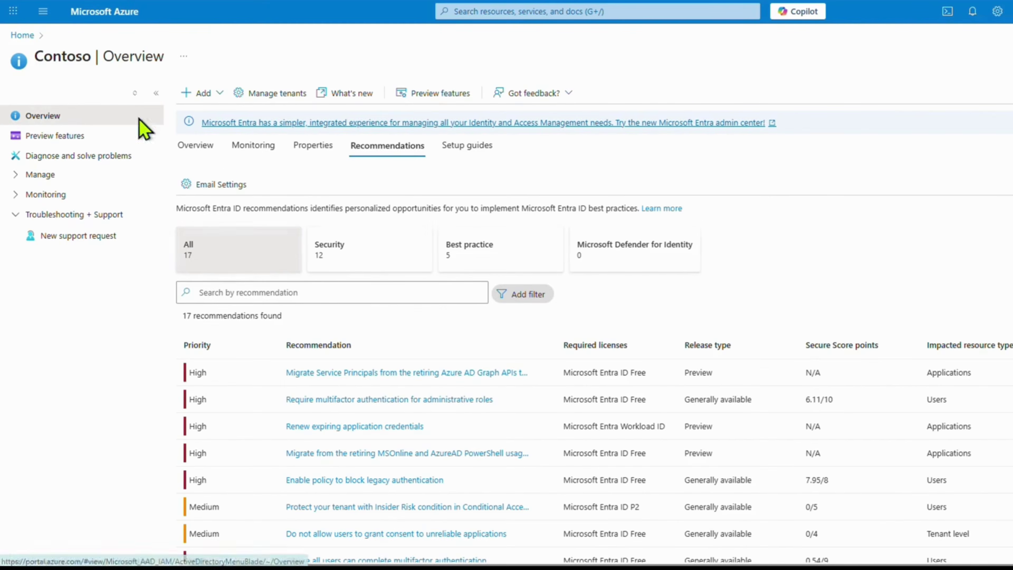
- Open the tenant's setup guides and examine the documentation links and Microsoft Entra guides
click(467, 147)
scroll(615, 239, down, 2)
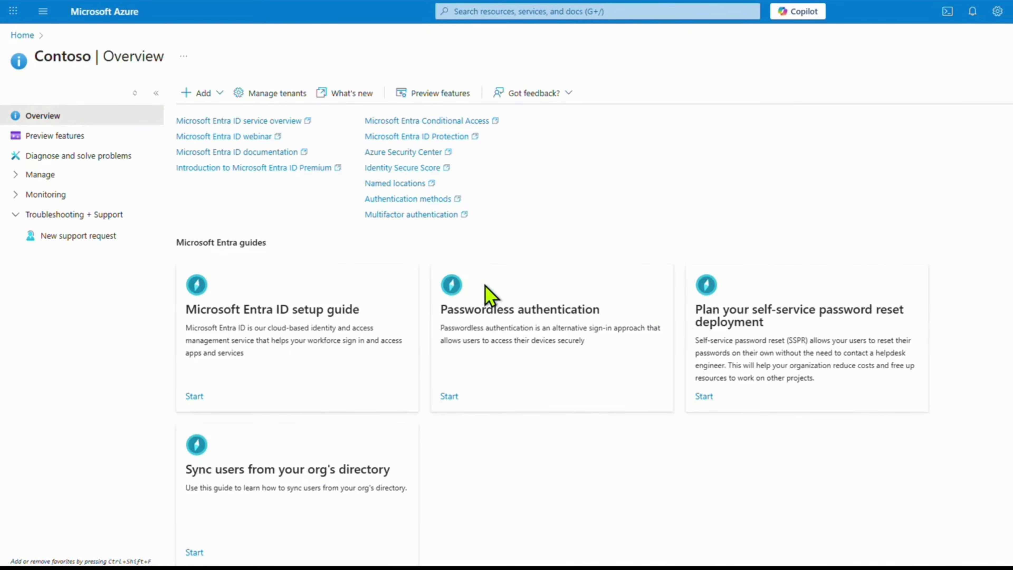
scroll(493, 296, up, 2)
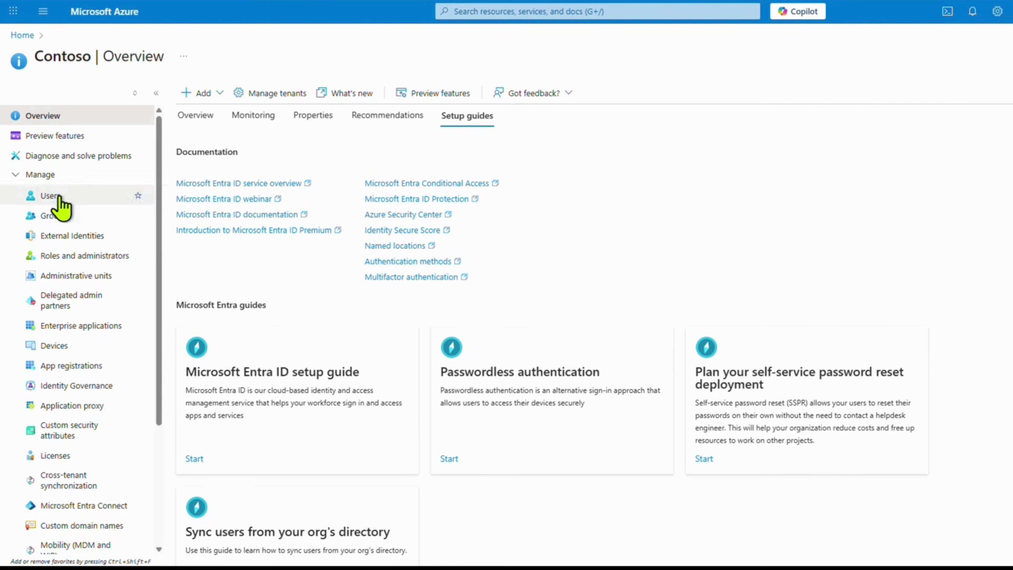
- Expand the tenant's Manage section and look through its entries, from Users to Security
scroll(89, 304, down, 1)
scroll(88, 266, down, 3)
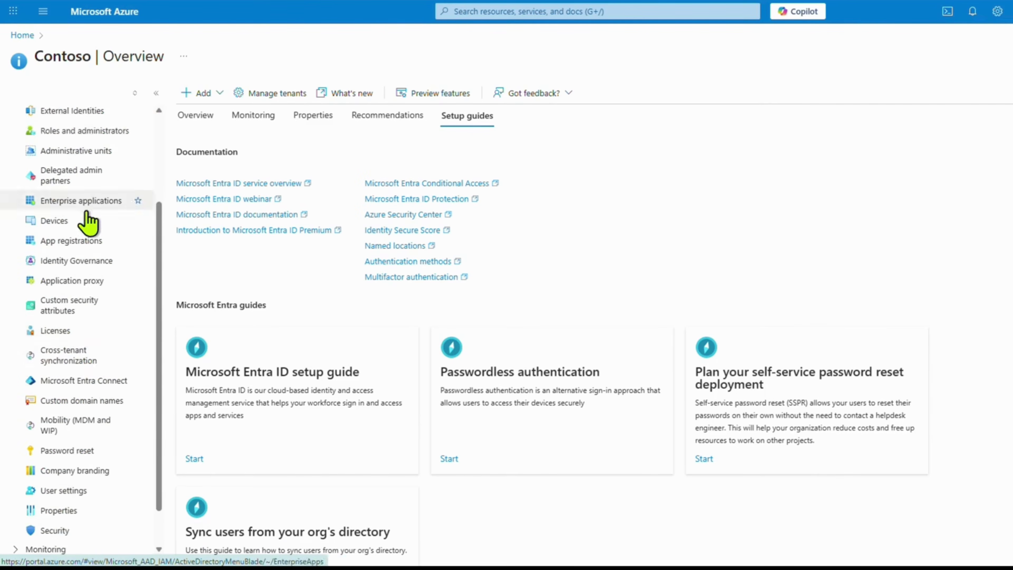
scroll(113, 299, up, 4)
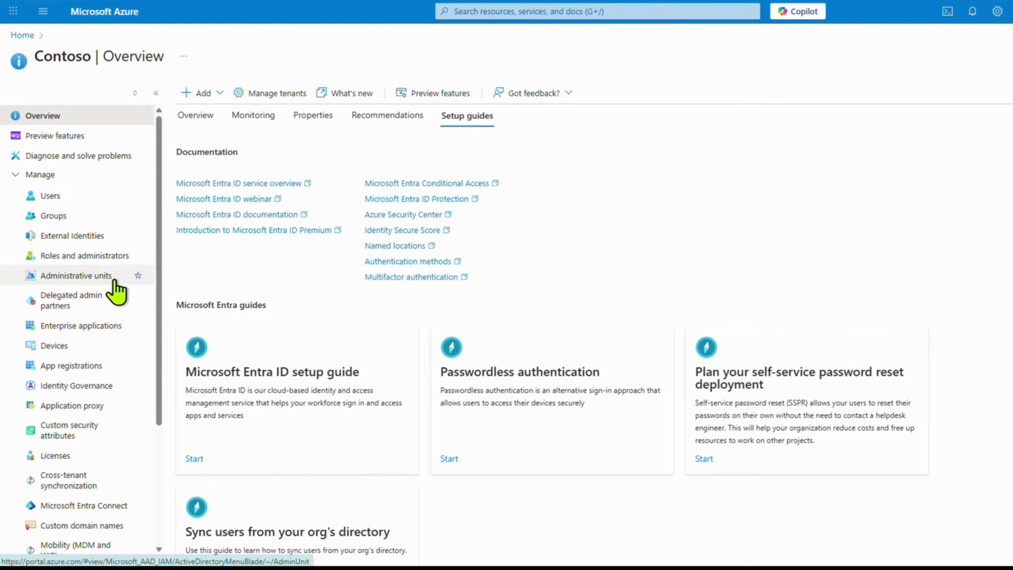
- Open the Contoso tenant's Users page and browse the list of all users
click(63, 198)
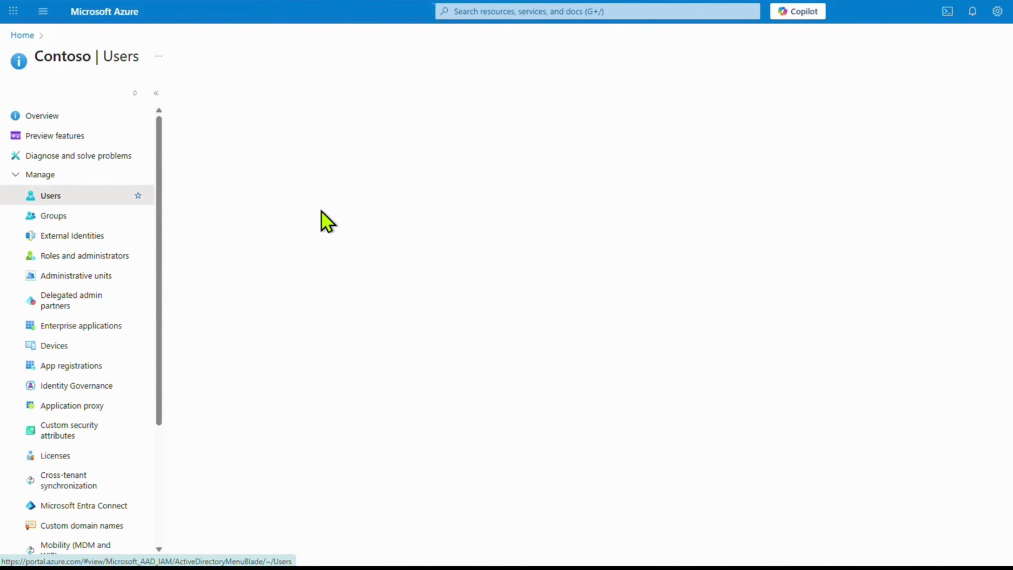
click(62, 199)
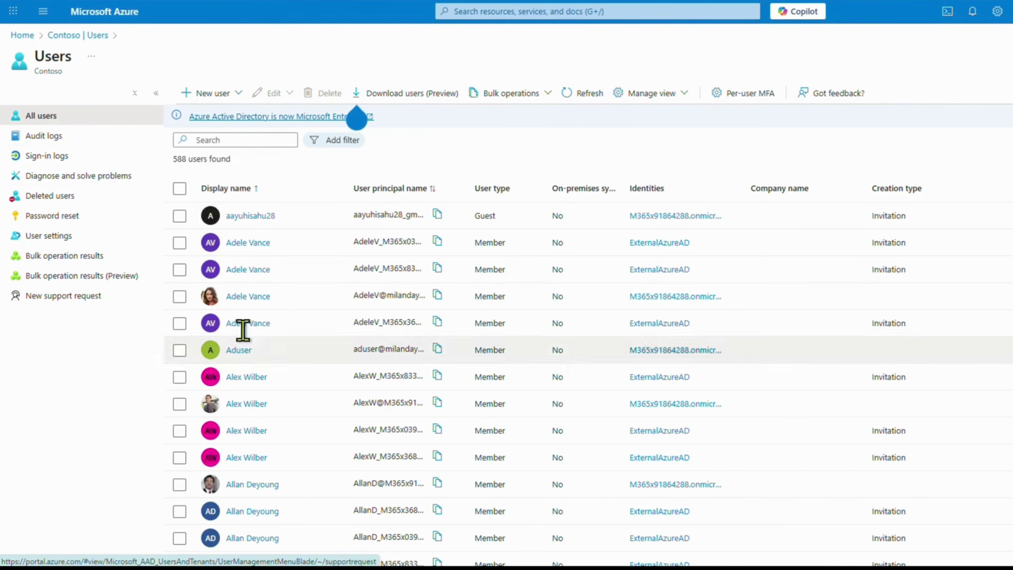
scroll(362, 227, down, 15)
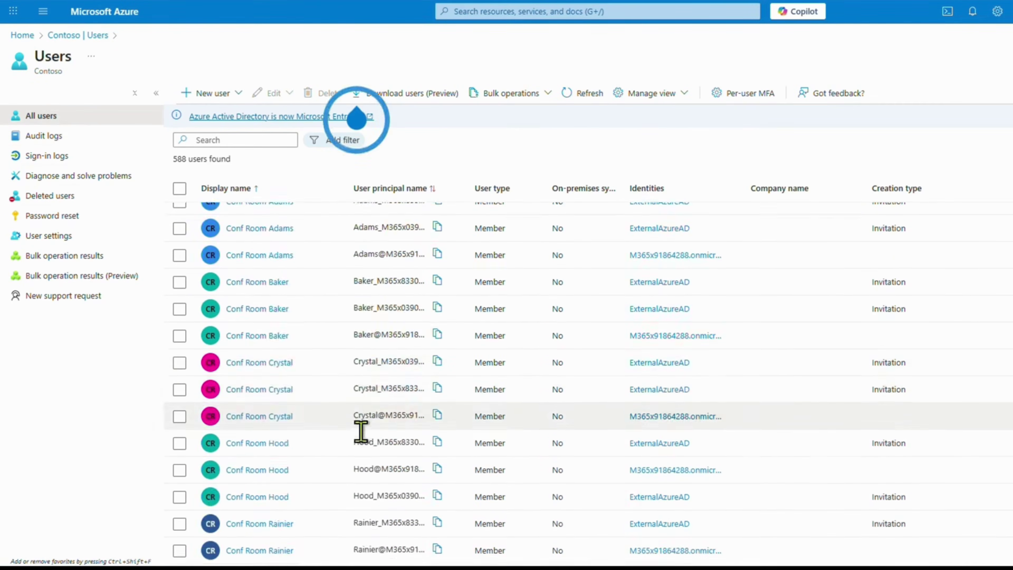
scroll(361, 431, down, 3)
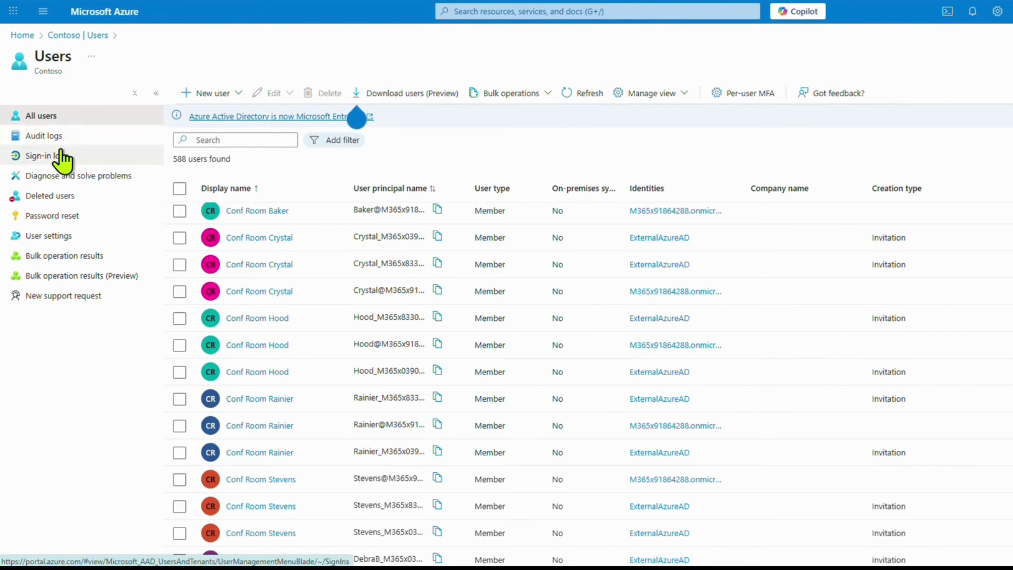
- Open the users' audit logs and try User Agent as an additional filter field, dismissing the filter choice without applying it
click(66, 136)
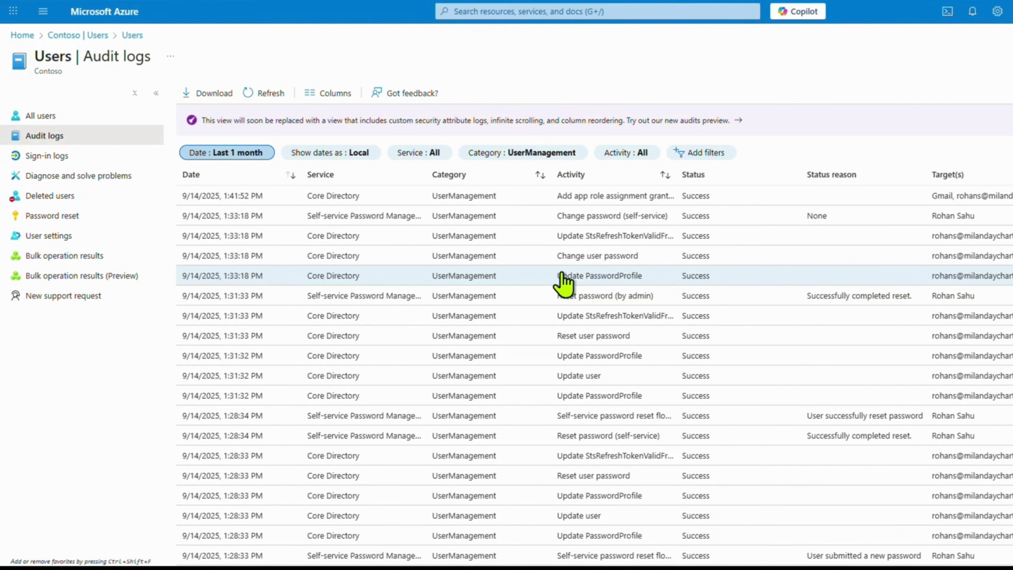
click(704, 155)
click(714, 236)
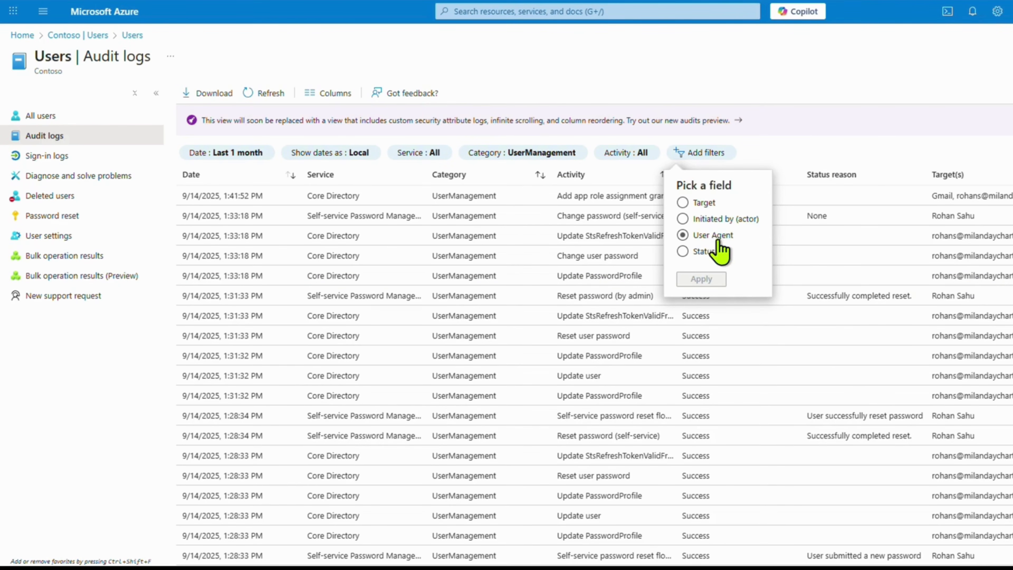
click(798, 102)
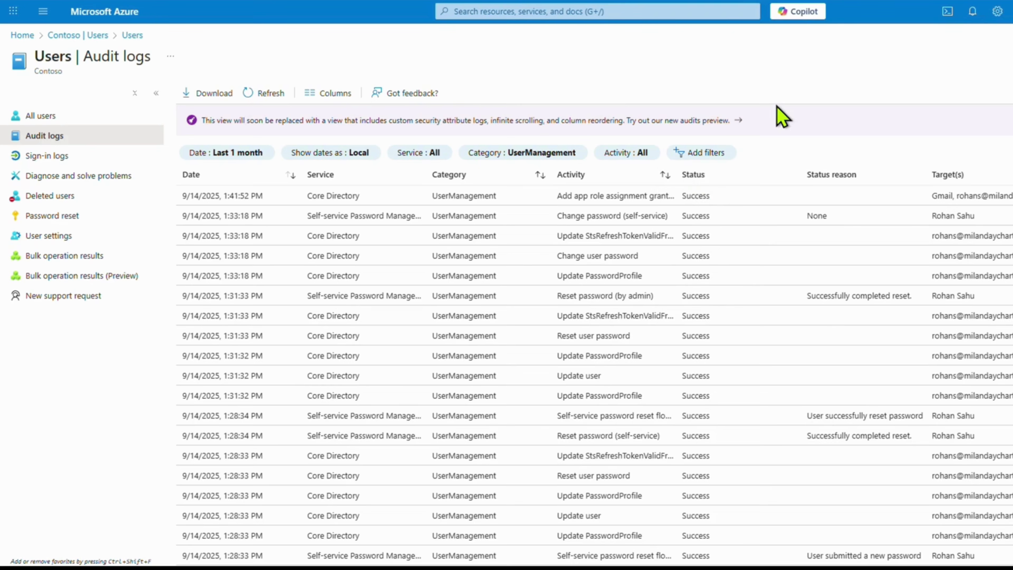
- View the users' interactive sign-in logs, and examine the alerts and troubleshooters under Diagnose and solve problems
click(71, 158)
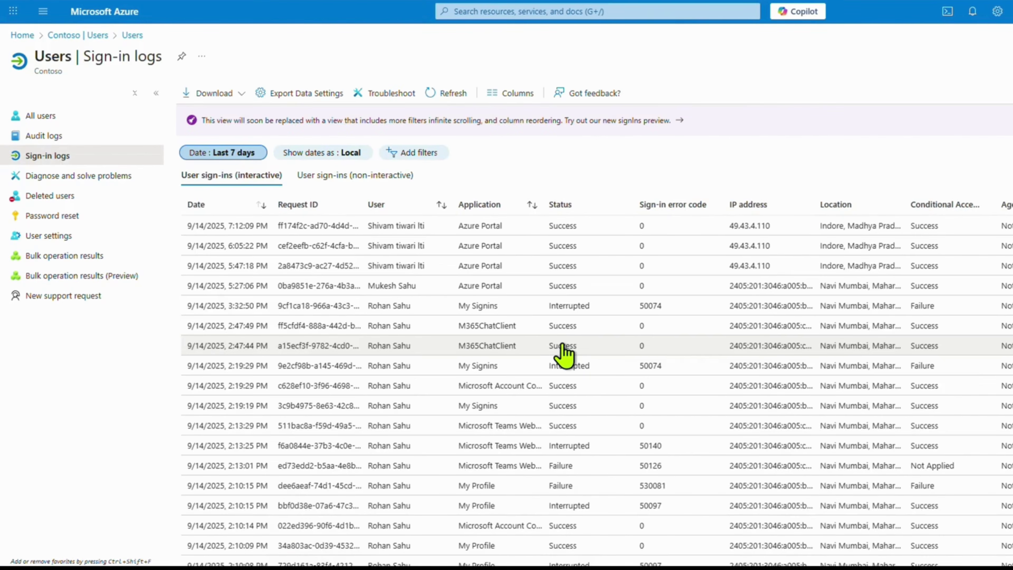
click(86, 182)
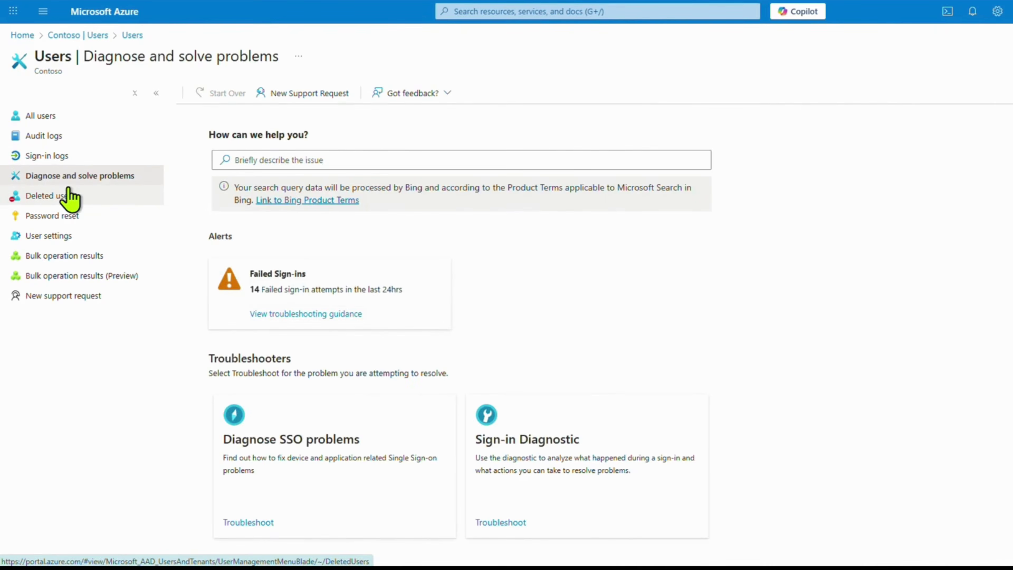
scroll(411, 260, down, 3)
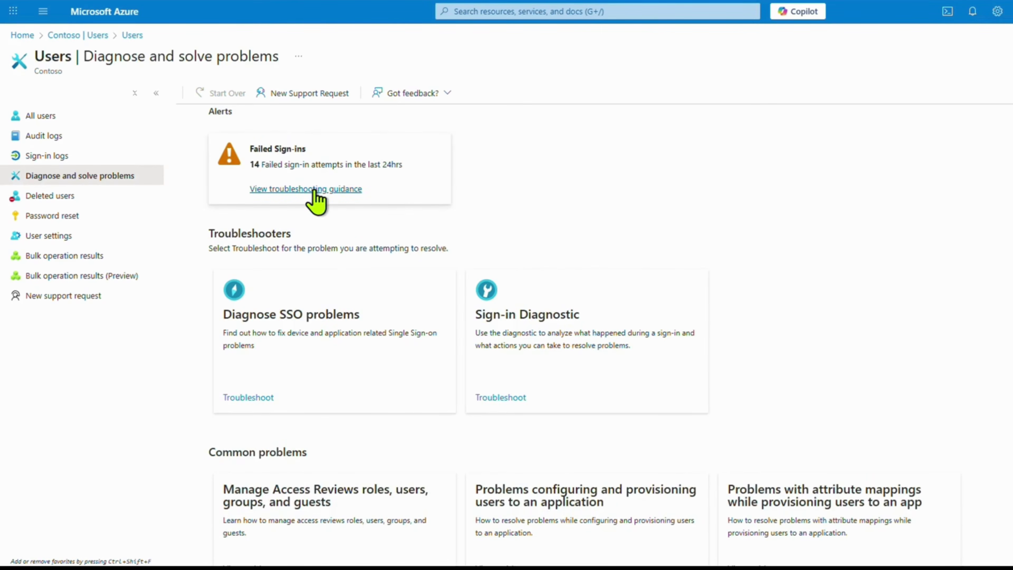
- View the tenant's deleted users, and open the password reset properties from the Users page
scroll(315, 200, up, 3)
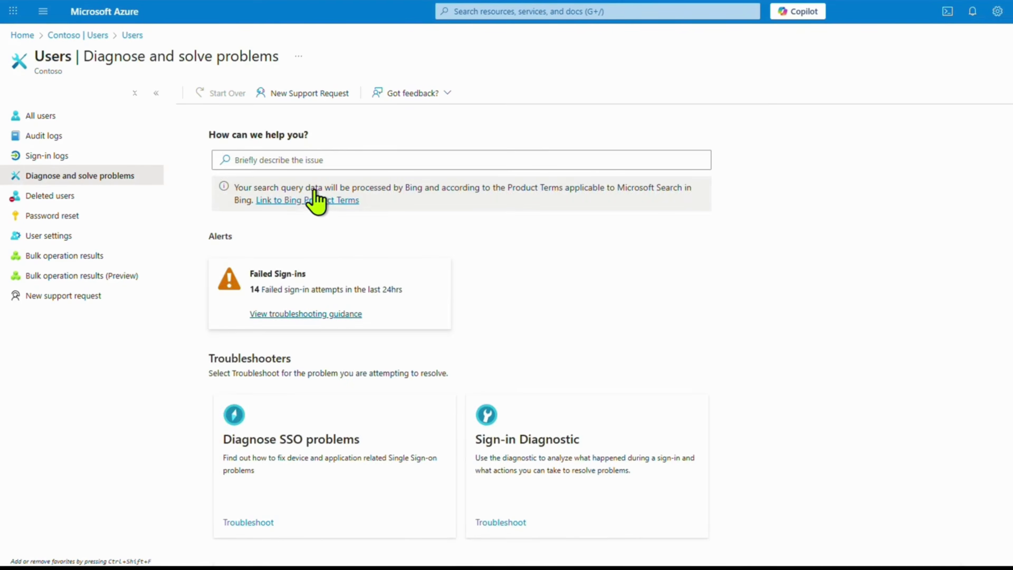
click(61, 199)
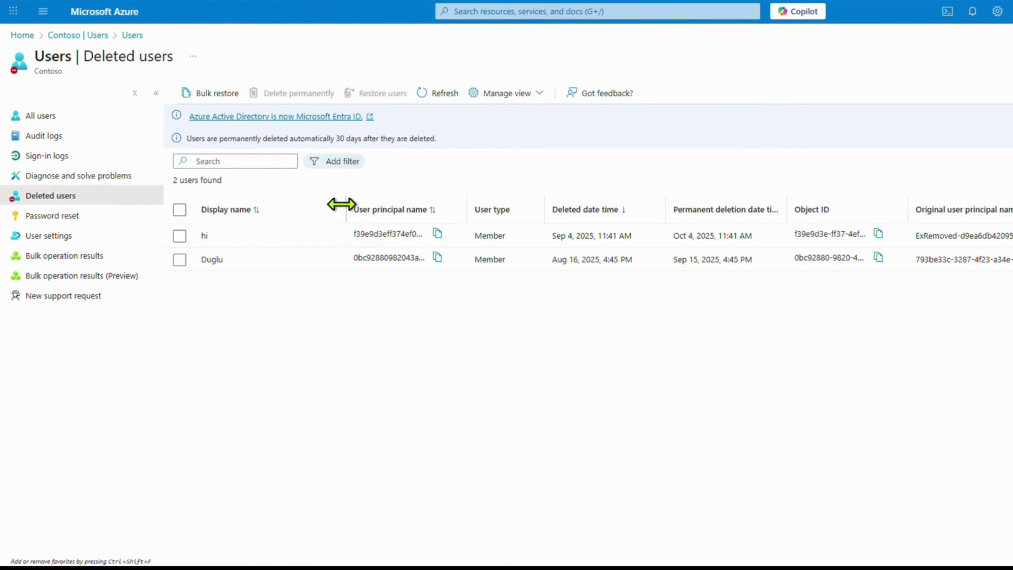
click(62, 217)
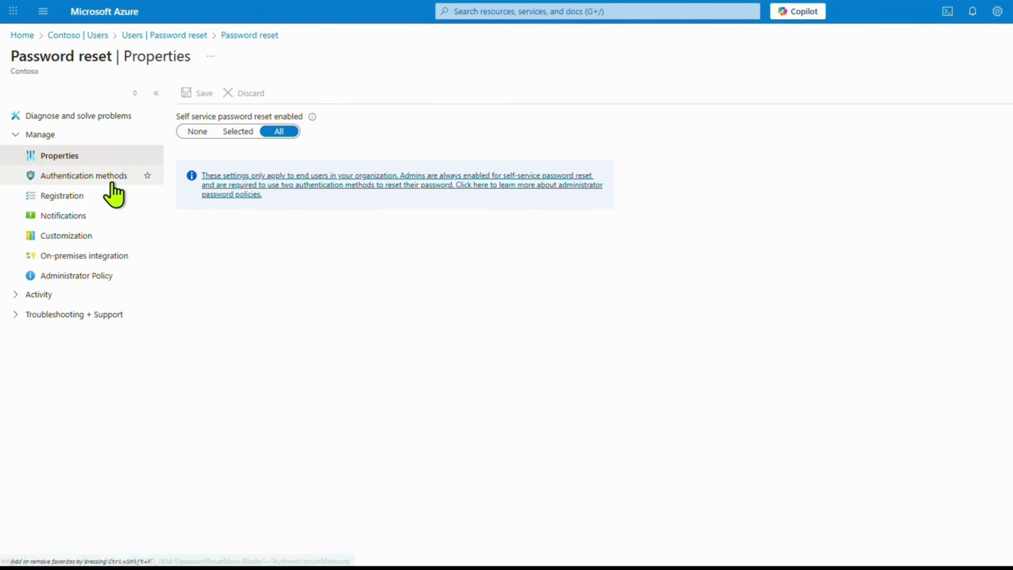
- Return to the Users page and view the user settings and the bulk operation results
click(188, 36)
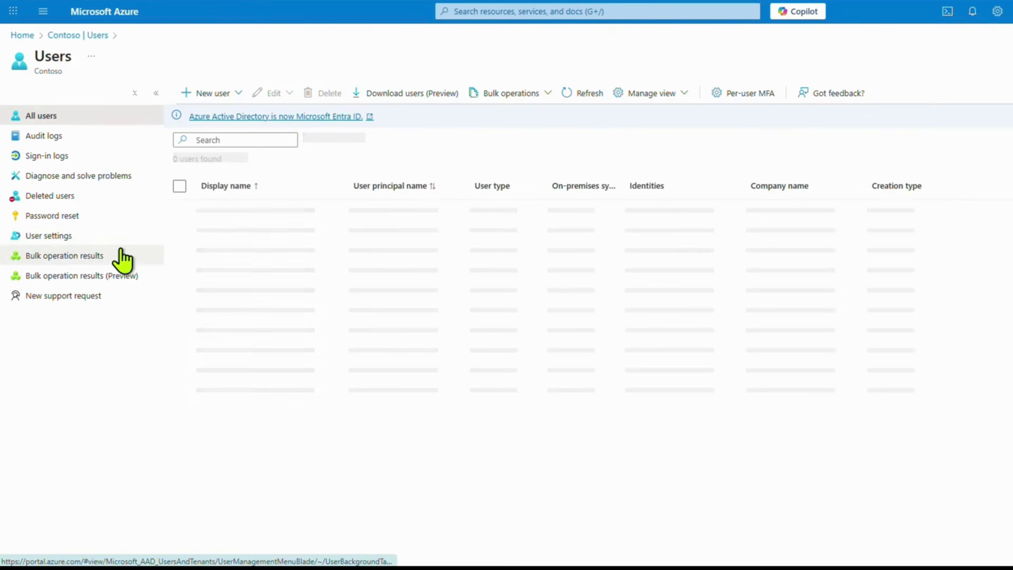
click(77, 242)
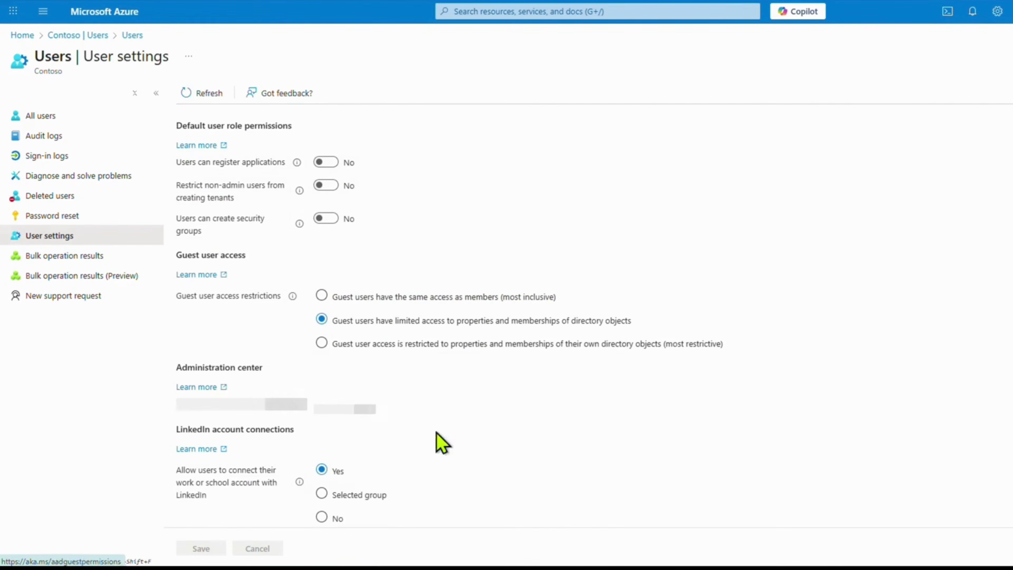
click(95, 257)
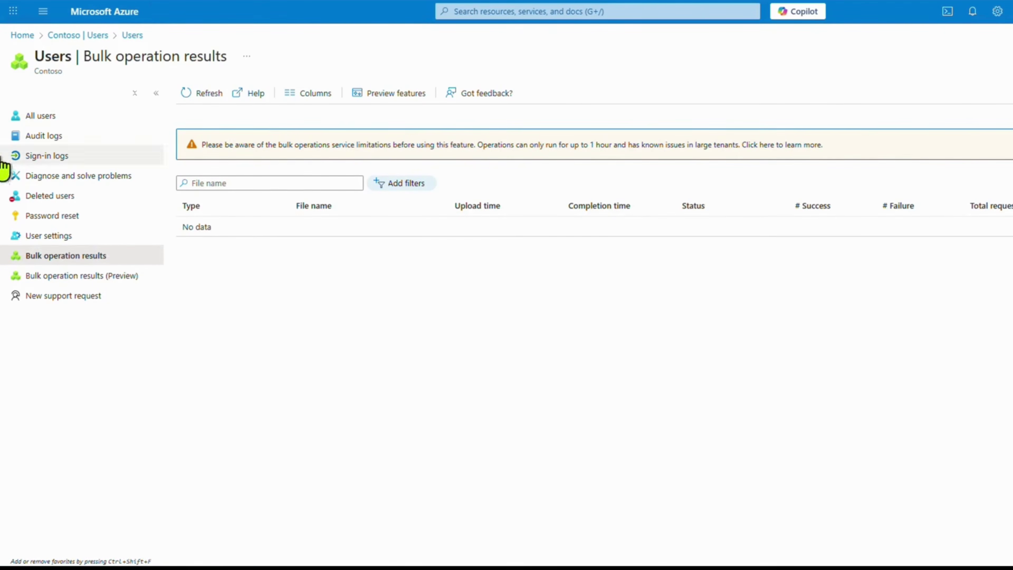
- Open the Contoso tenant's Groups overview and go from its total groups figure to the list of all groups
click(104, 36)
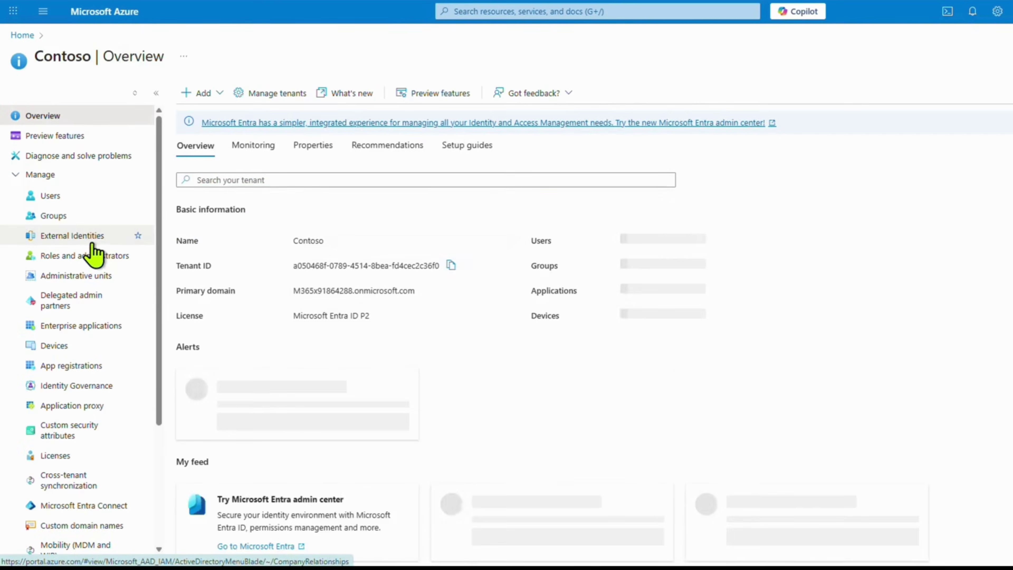
click(72, 218)
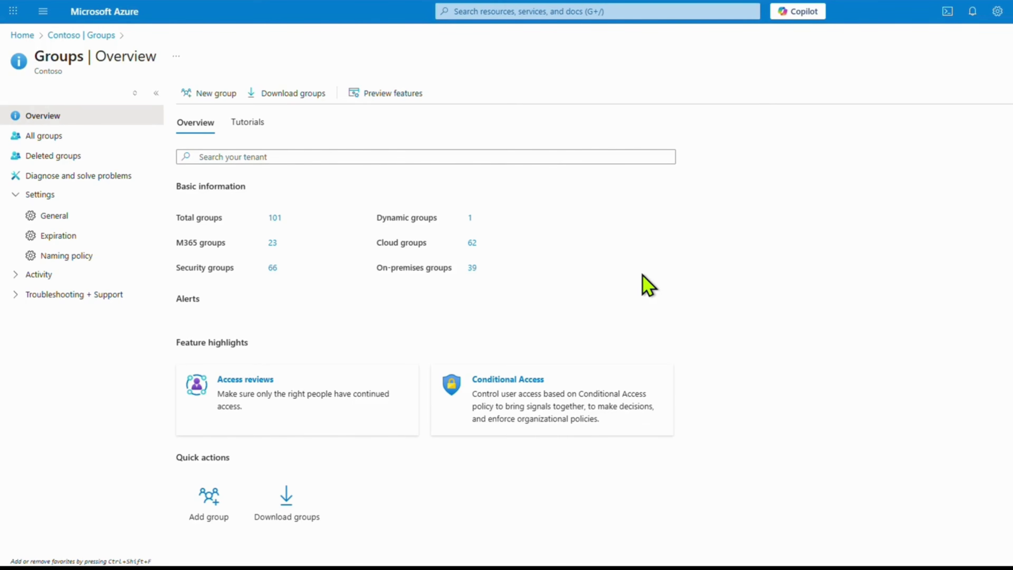
click(275, 218)
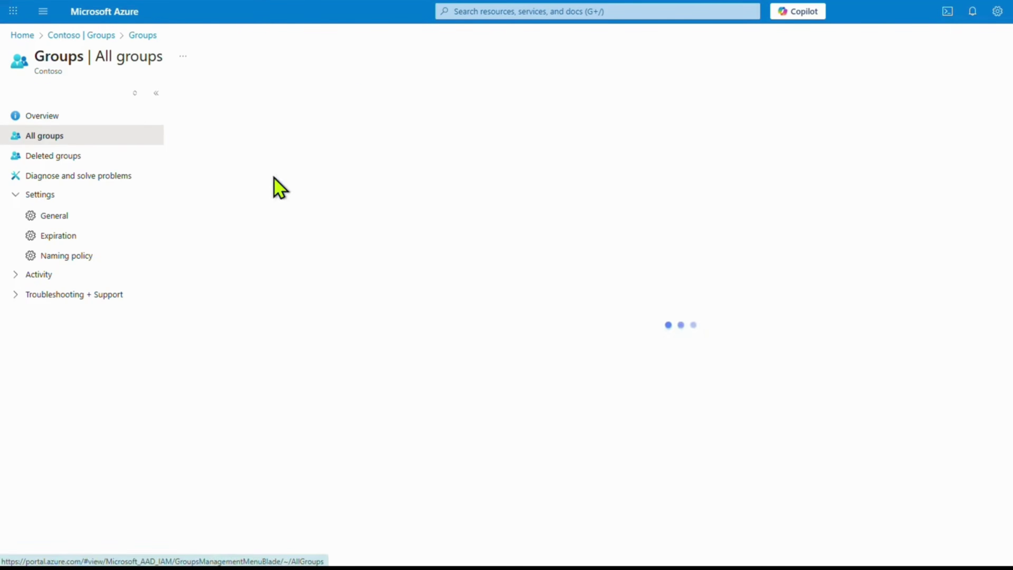
- Open the tenant's External Identities page and review the external collaboration settings, from guest user access to collaboration restrictions
click(97, 36)
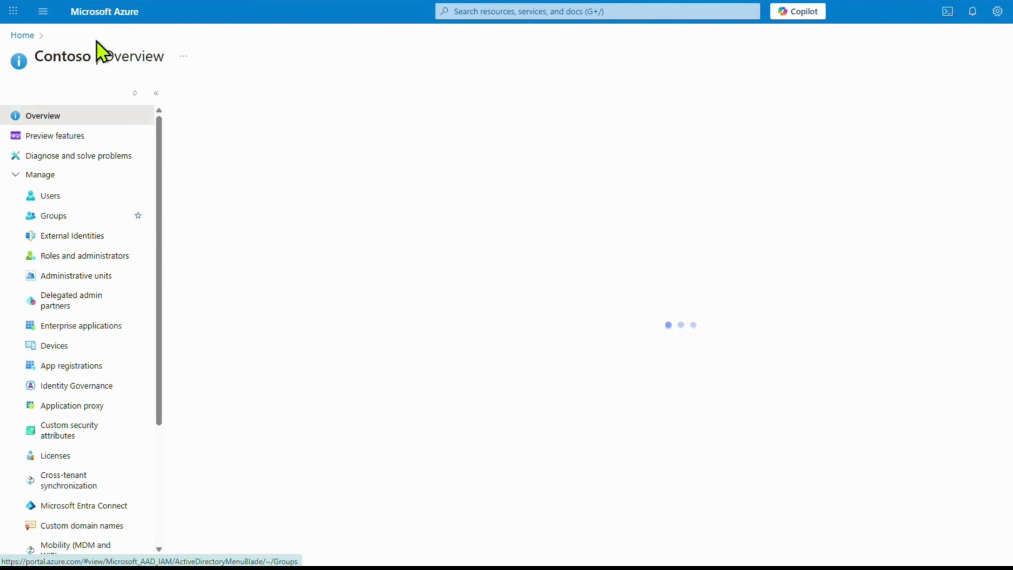
click(80, 216)
click(63, 246)
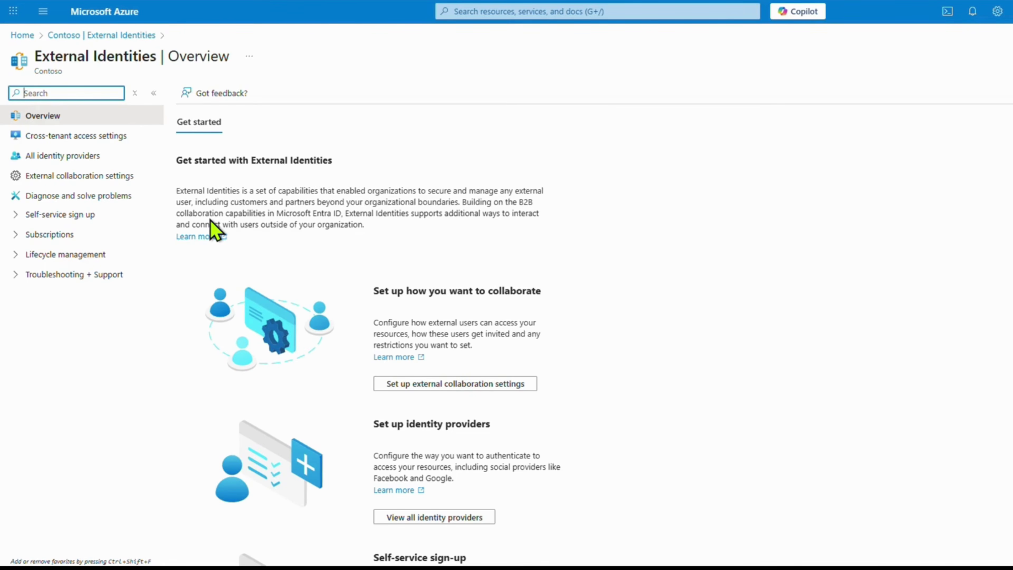
click(96, 175)
scroll(291, 372, down, 3)
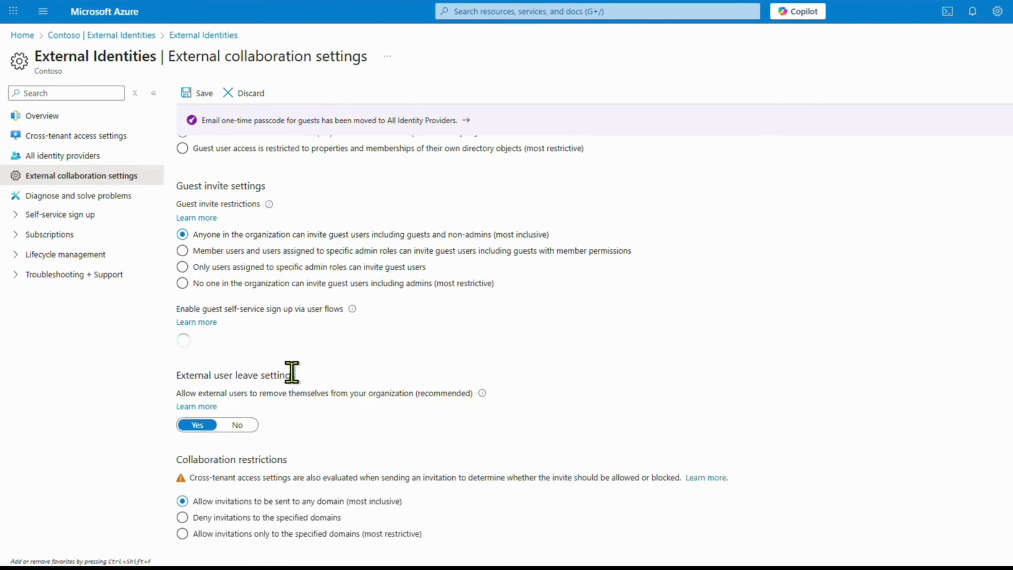
scroll(292, 372, up, 3)
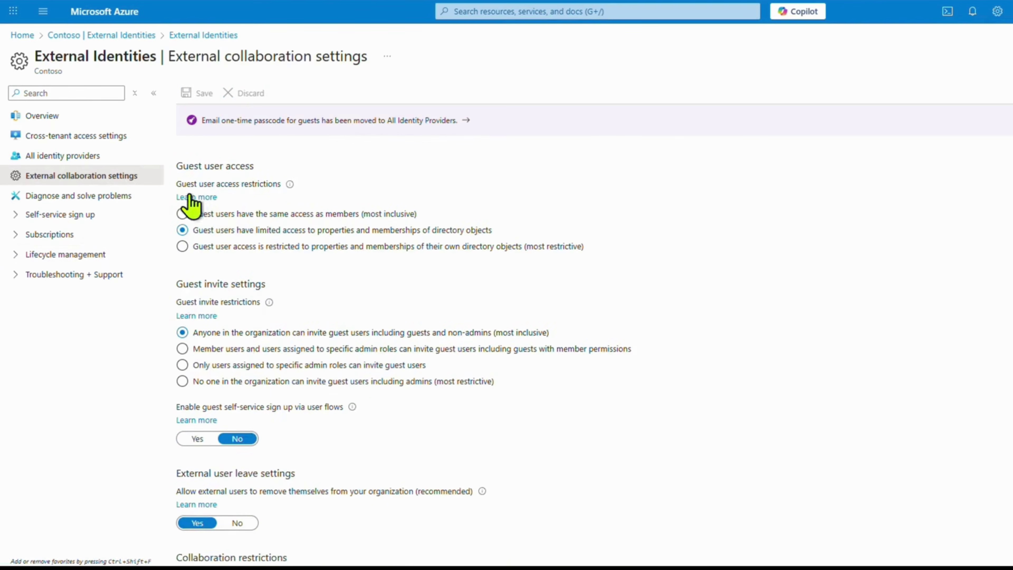
- View the organizational cross-tenant access settings, and expand the Self-service sign up and Subscriptions sections of External Identities
click(100, 138)
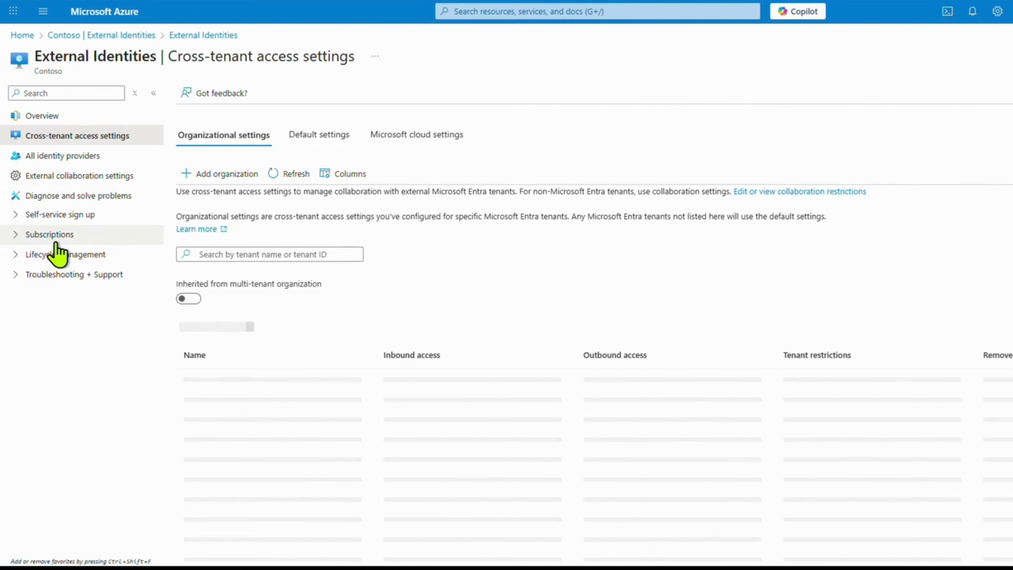
click(60, 215)
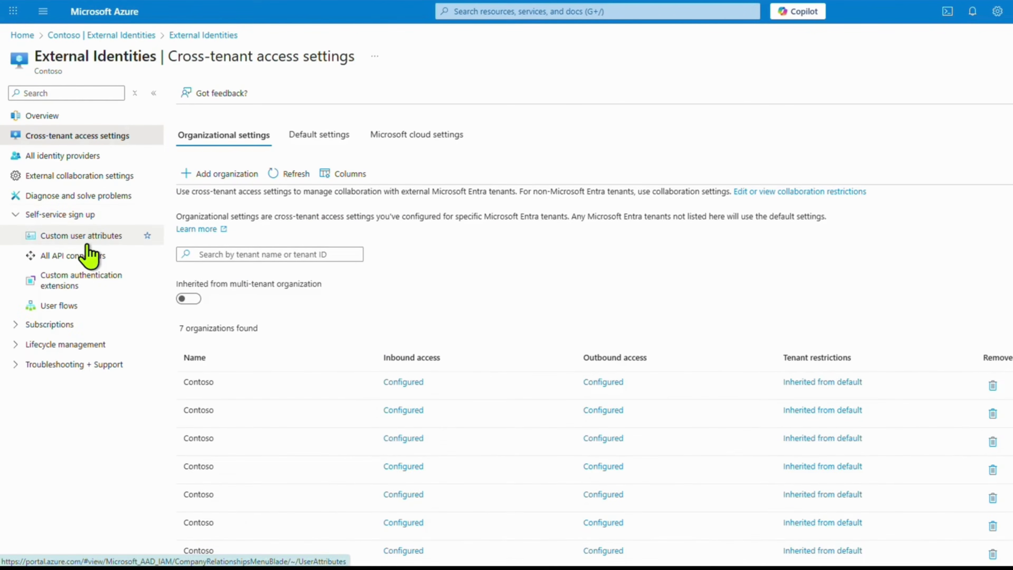
click(56, 324)
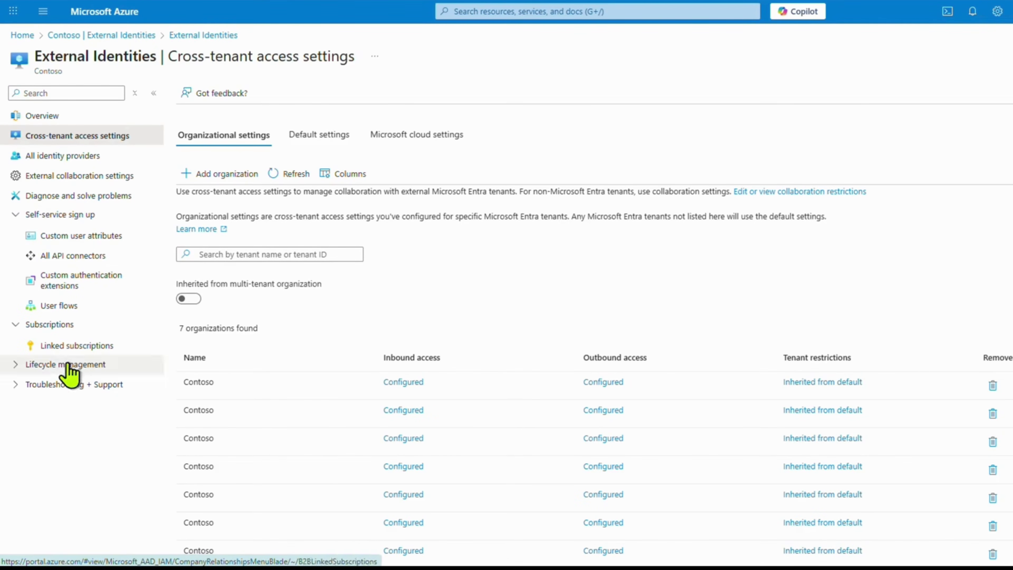
- Return to the Contoso tenant and view its administrative units and delegated admin partners
click(151, 36)
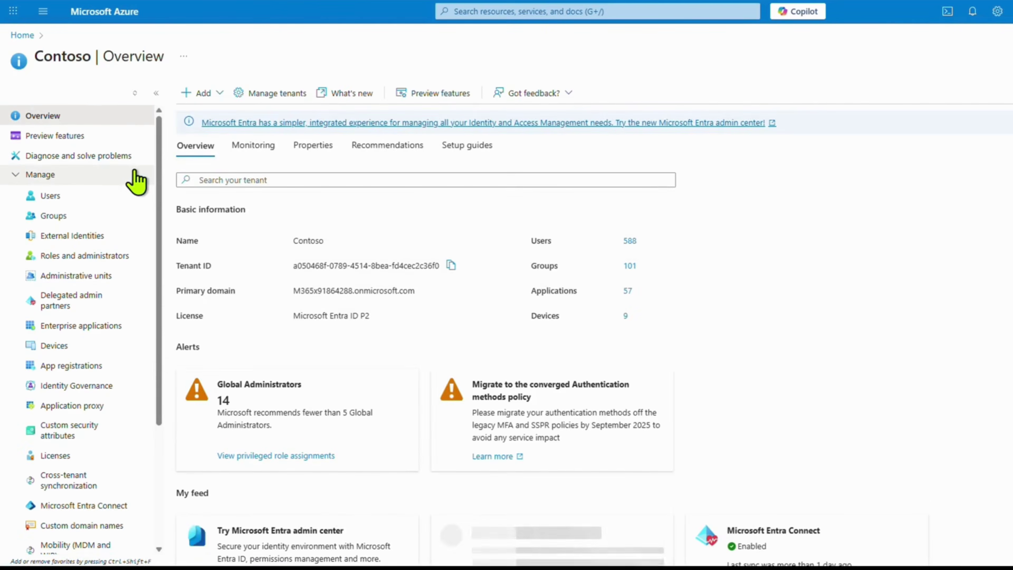
click(98, 276)
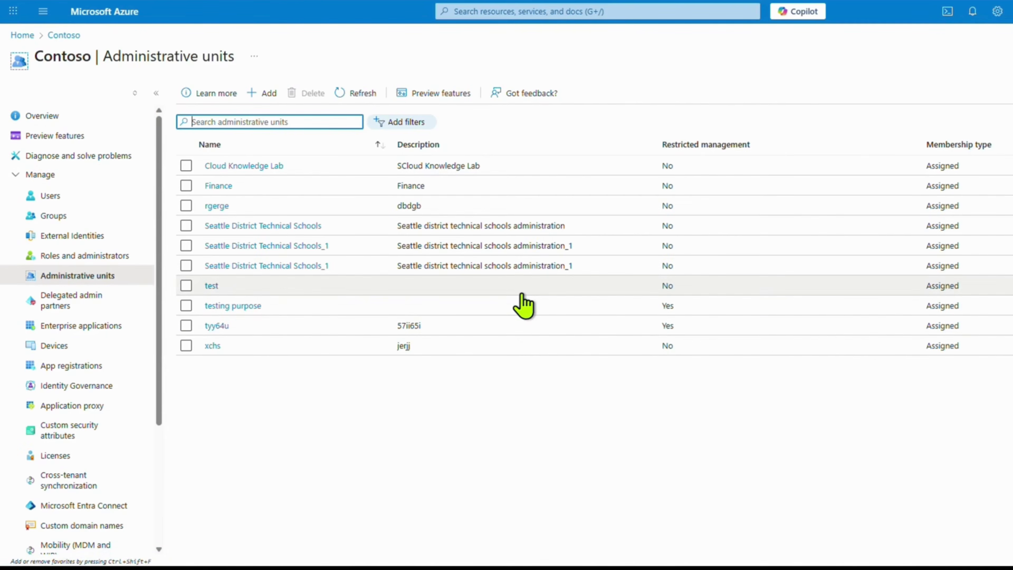
click(578, 414)
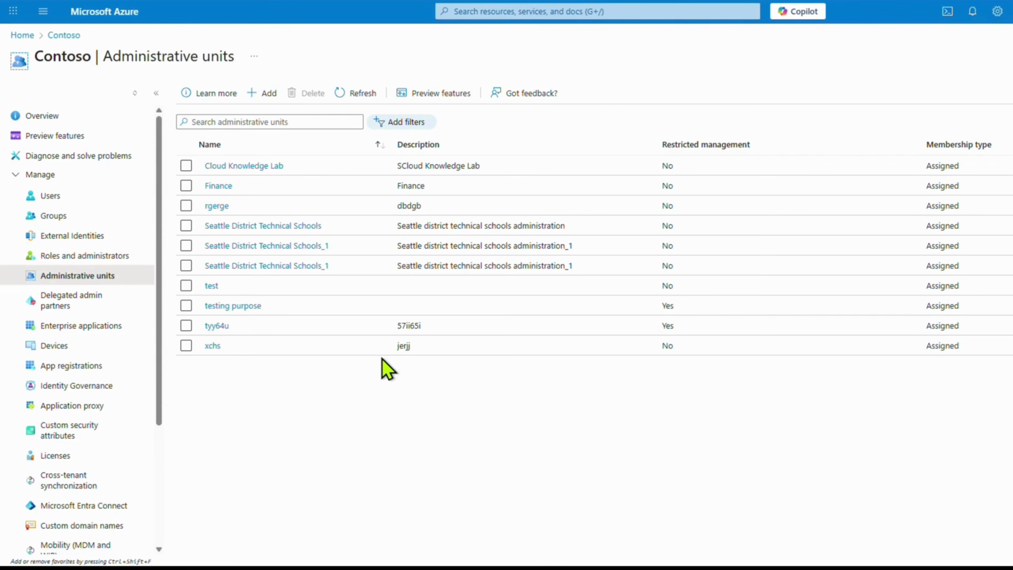
click(77, 308)
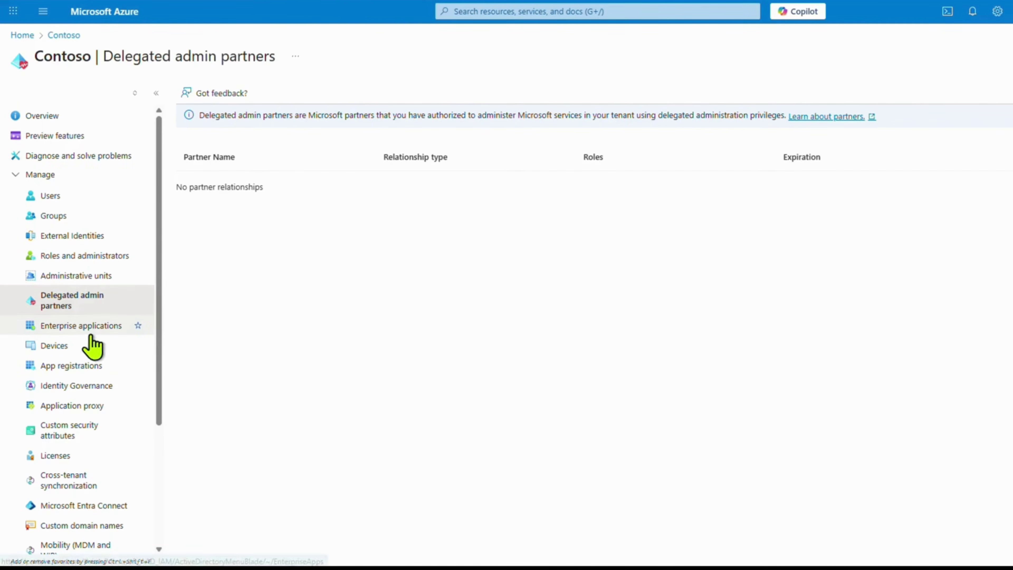
- View the tenant's enterprise applications list, and open the Devices overview and its list of all devices
click(103, 332)
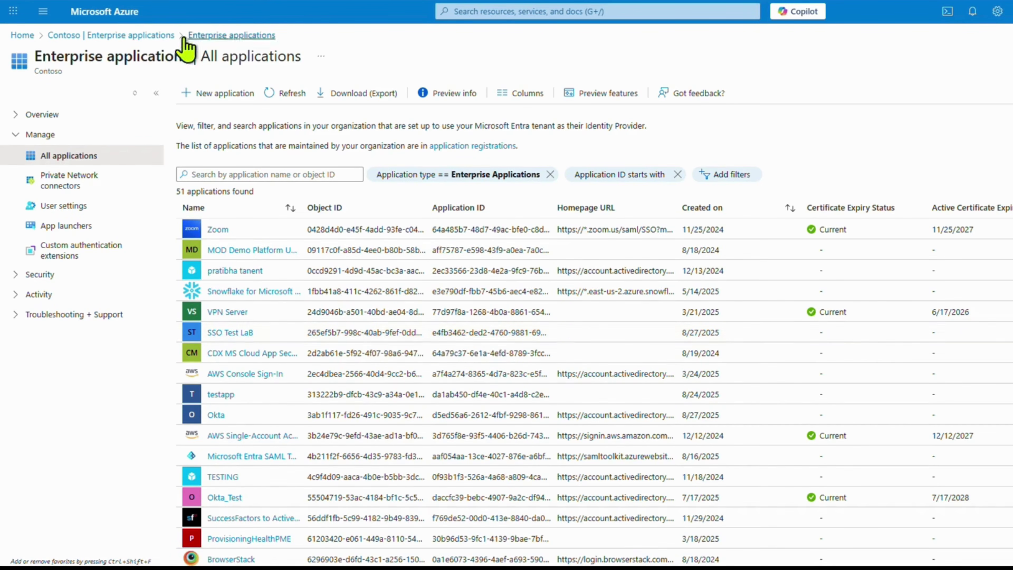
click(174, 35)
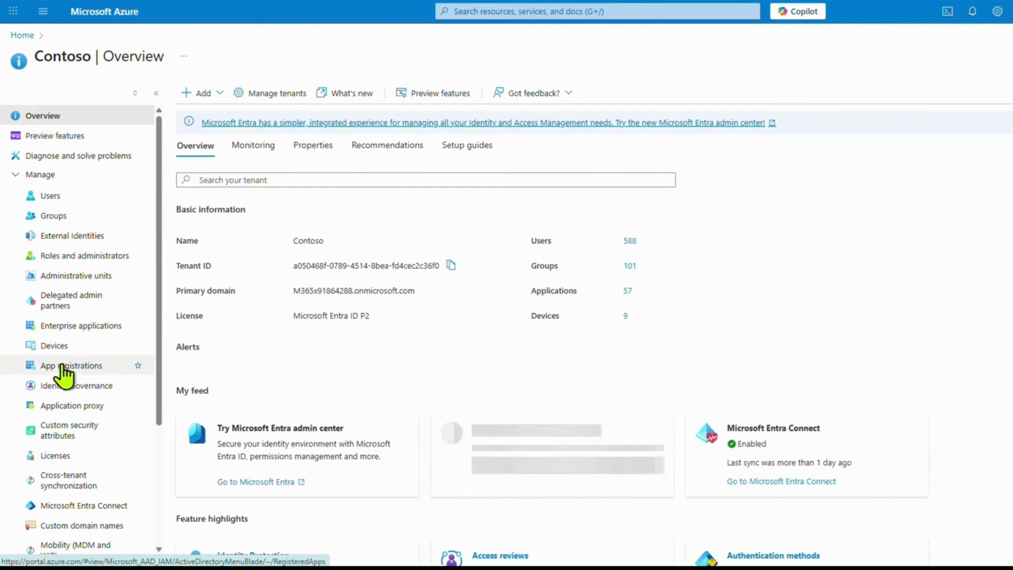
click(64, 346)
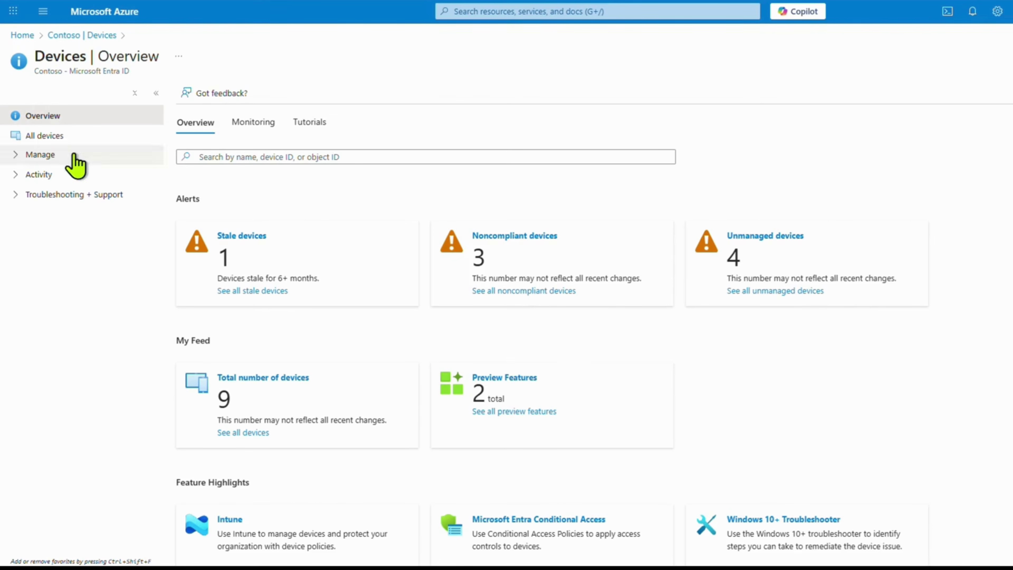
click(44, 136)
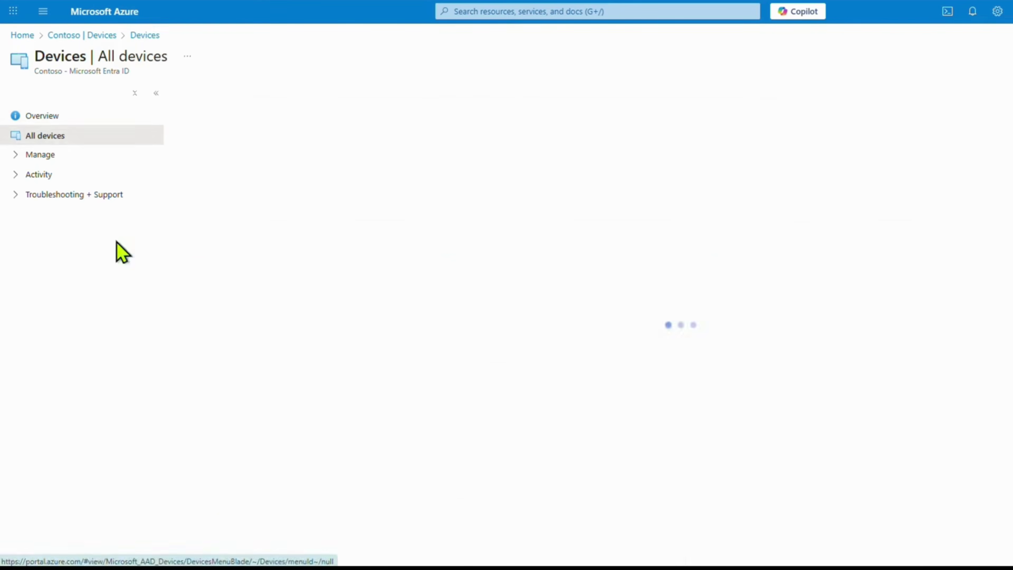
- Open the Contoso tenant's App registrations and switch from the owned applications to all applications
click(109, 38)
scroll(91, 277, down, 4)
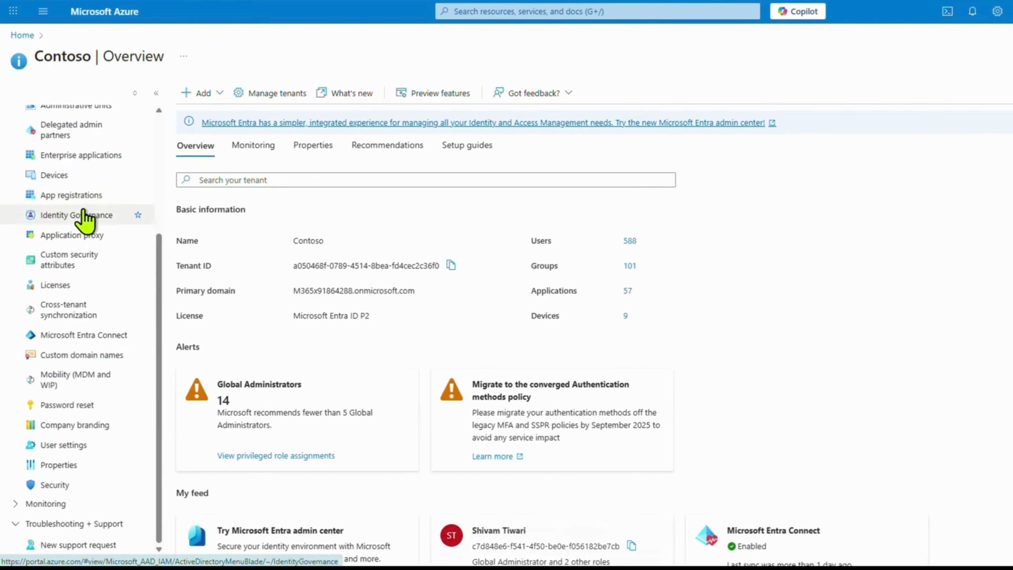
click(83, 194)
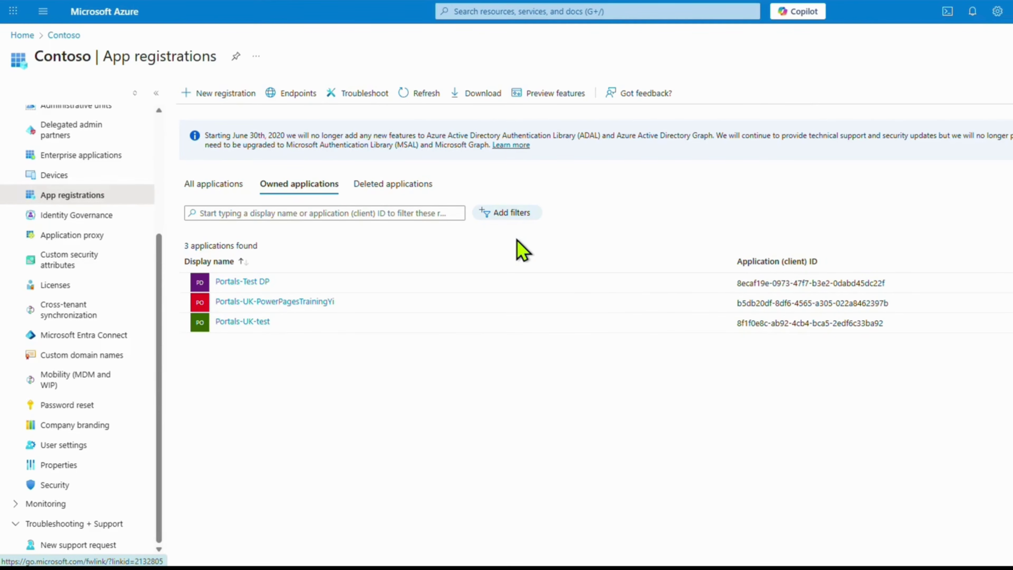
click(217, 185)
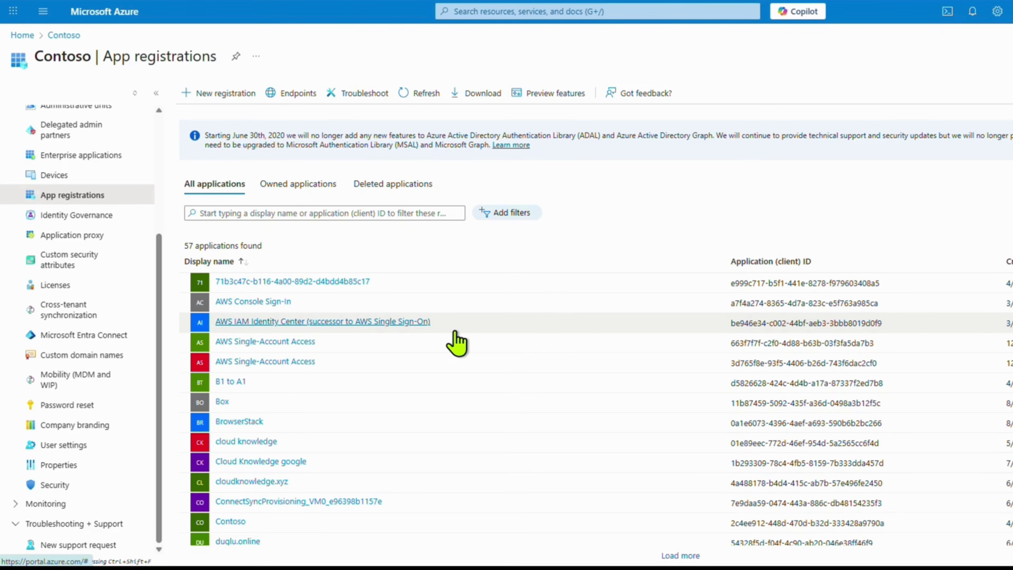
- Open Identity Governance and look through the Entitlement management, Lifecycle workflows, Access reviews and Privileged Identity Management sections
click(76, 215)
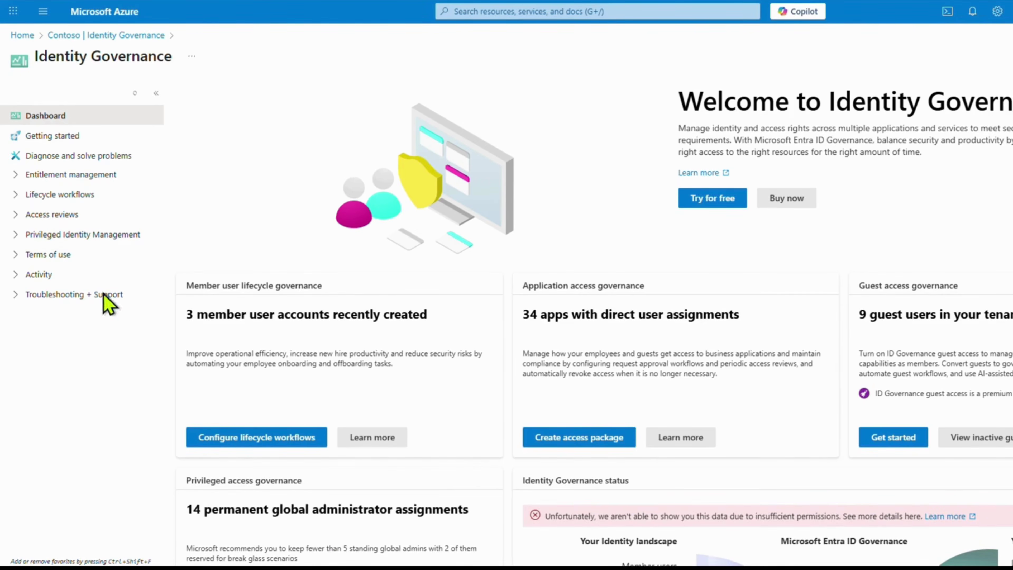
click(96, 175)
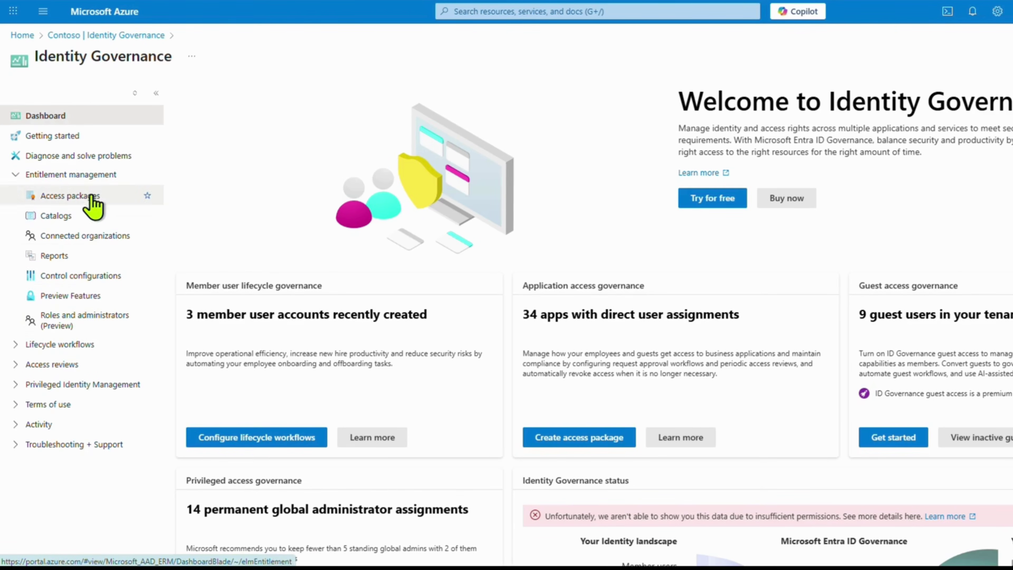
click(66, 344)
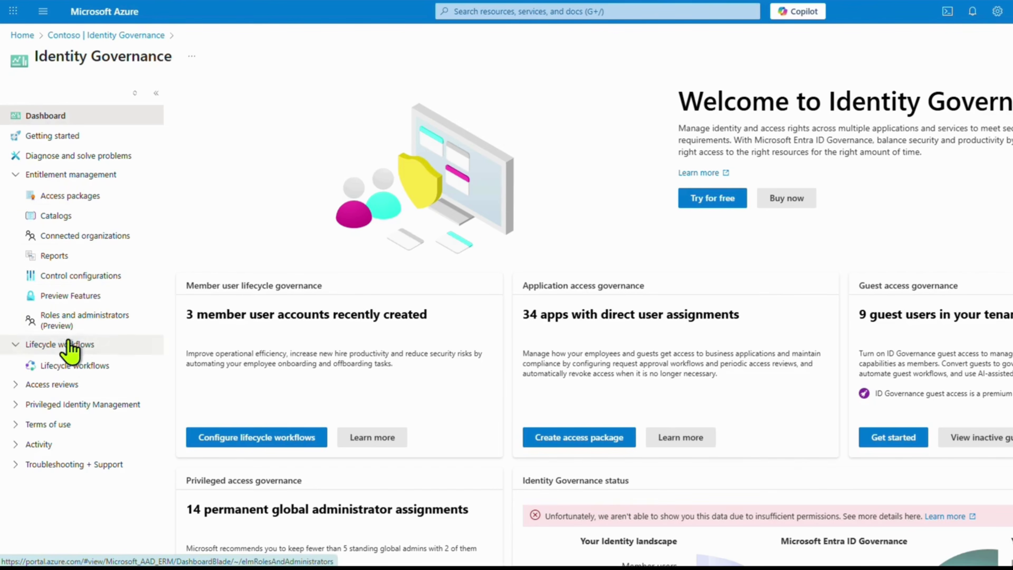
click(52, 384)
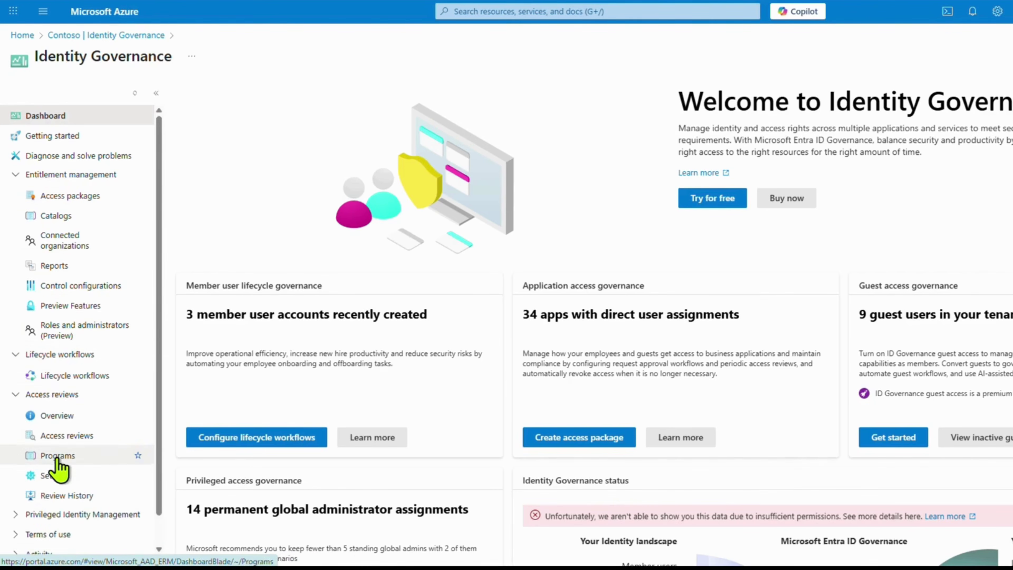
scroll(57, 473, down, 1)
click(72, 483)
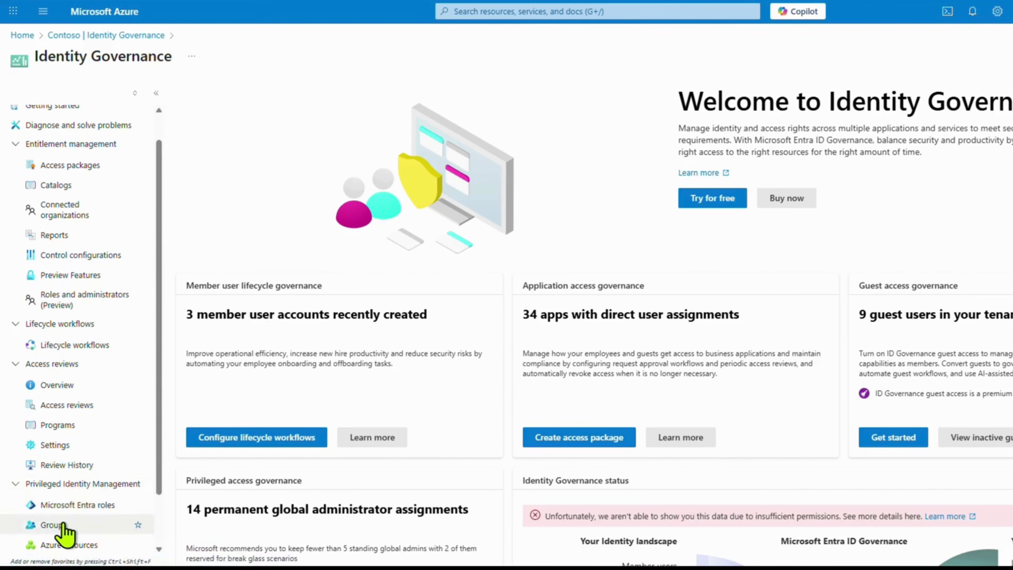
scroll(66, 523, down, 2)
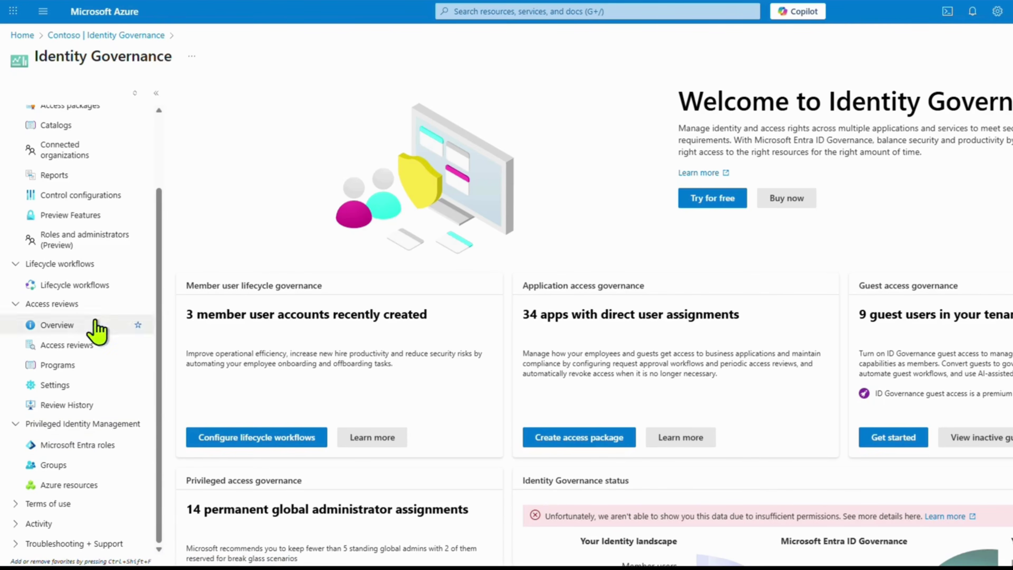
scroll(100, 319, up, 3)
- Return to the Contoso tenant and view the Application proxy page's private network connectors
click(143, 36)
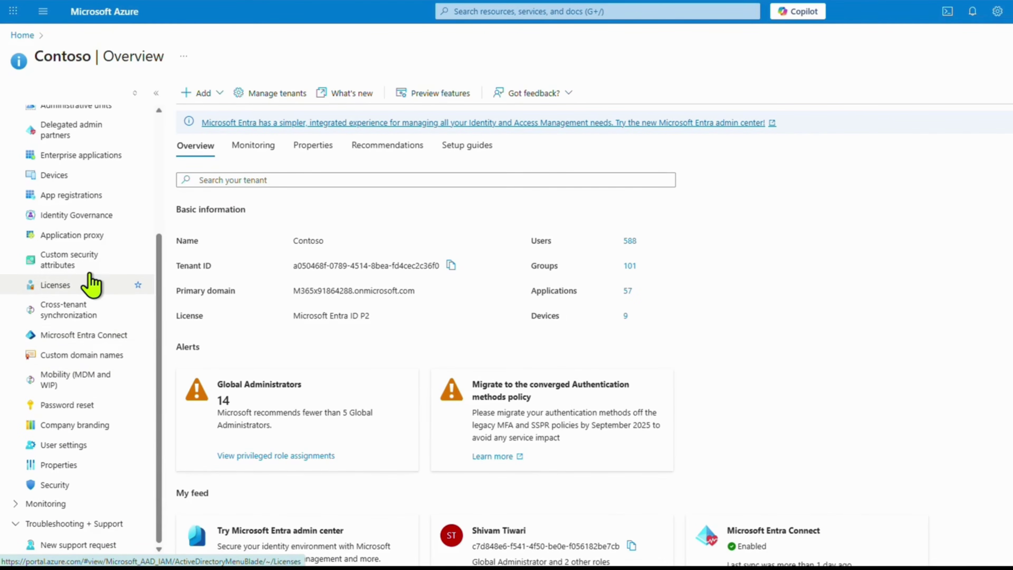
click(89, 238)
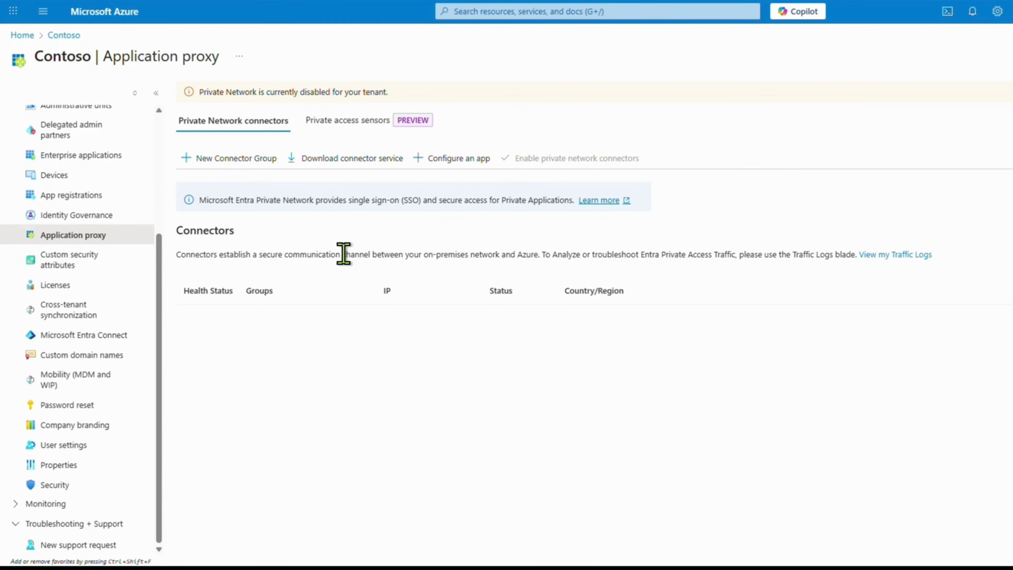
- View the Contoso tenant's license usage, and open Cross-tenant synchronization with its list of configurations
click(83, 285)
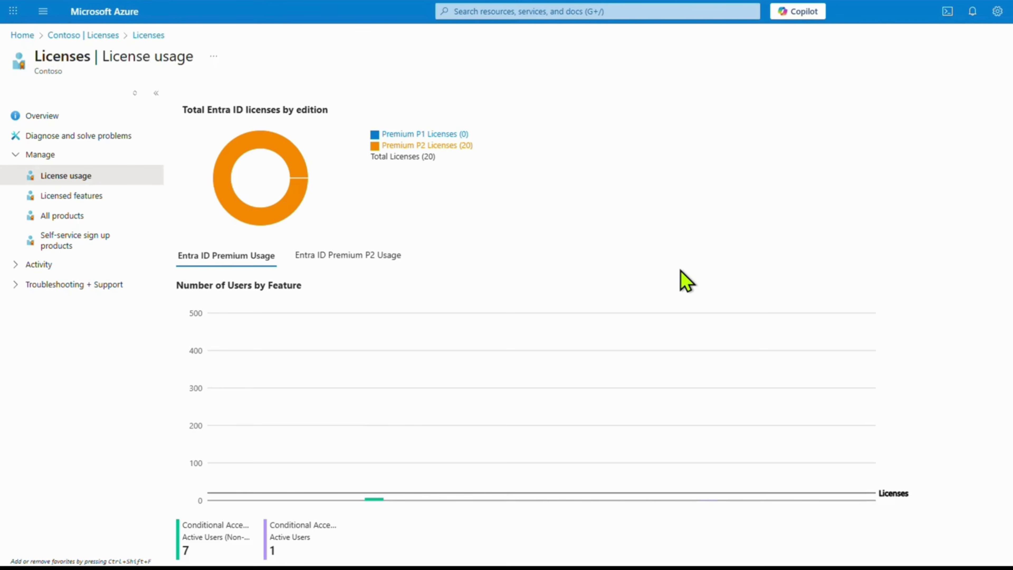
click(114, 36)
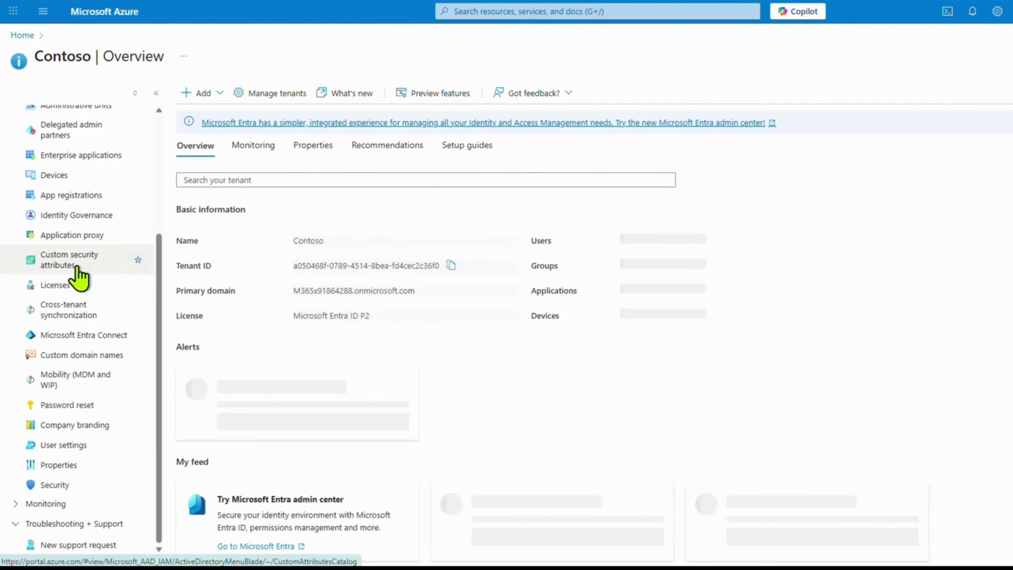
click(90, 314)
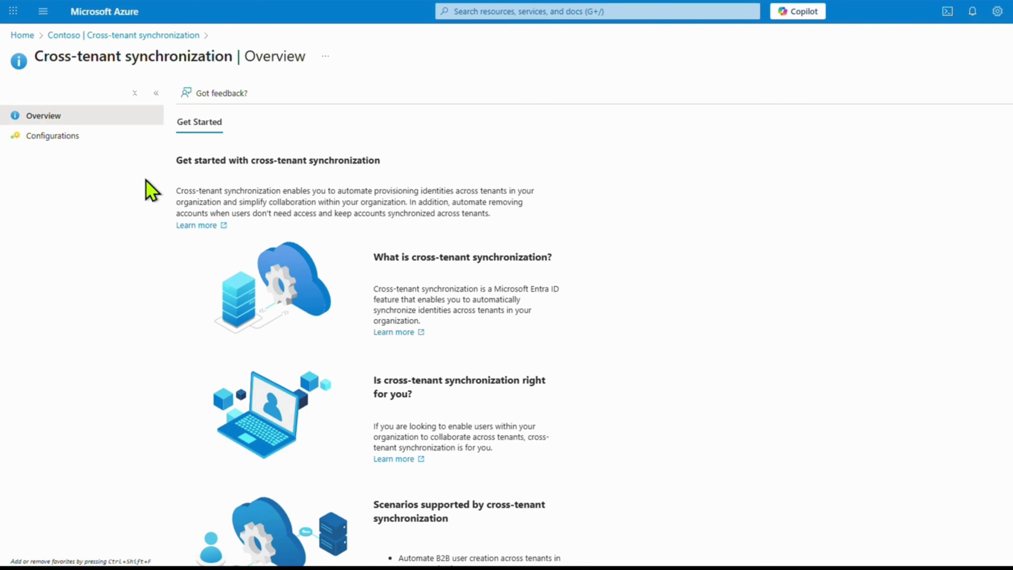
click(54, 135)
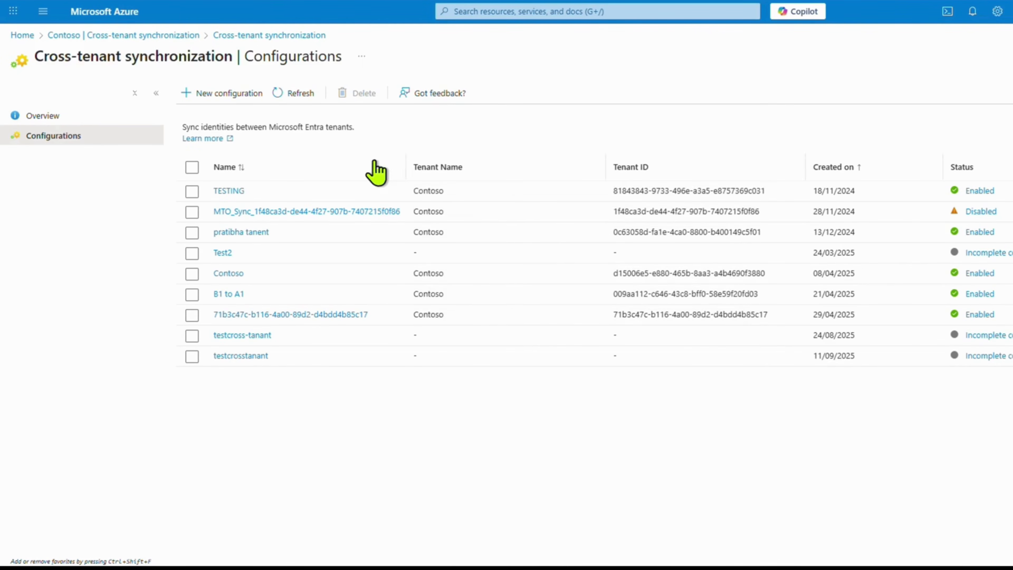
- Return to the Contoso tenant, open Microsoft Entra Connect and look through its Get started page and Cloud Sync configurations
click(187, 35)
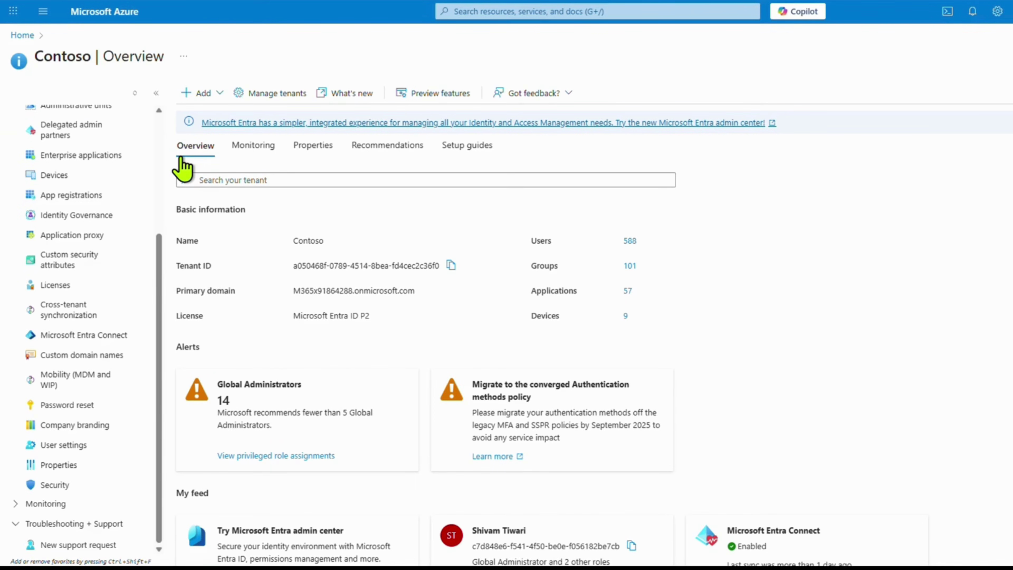
scroll(79, 142, up, 4)
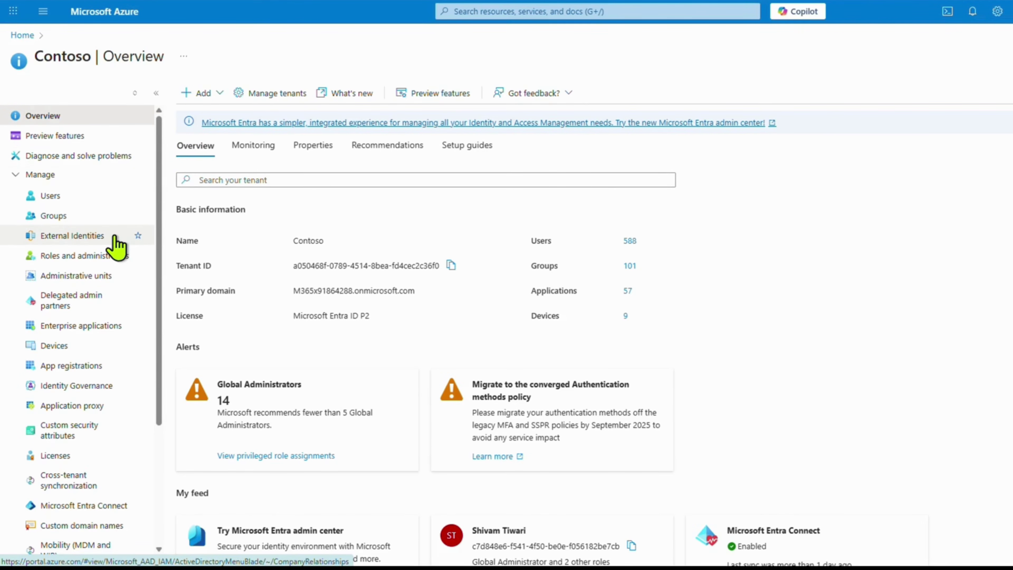
scroll(115, 245, down, 4)
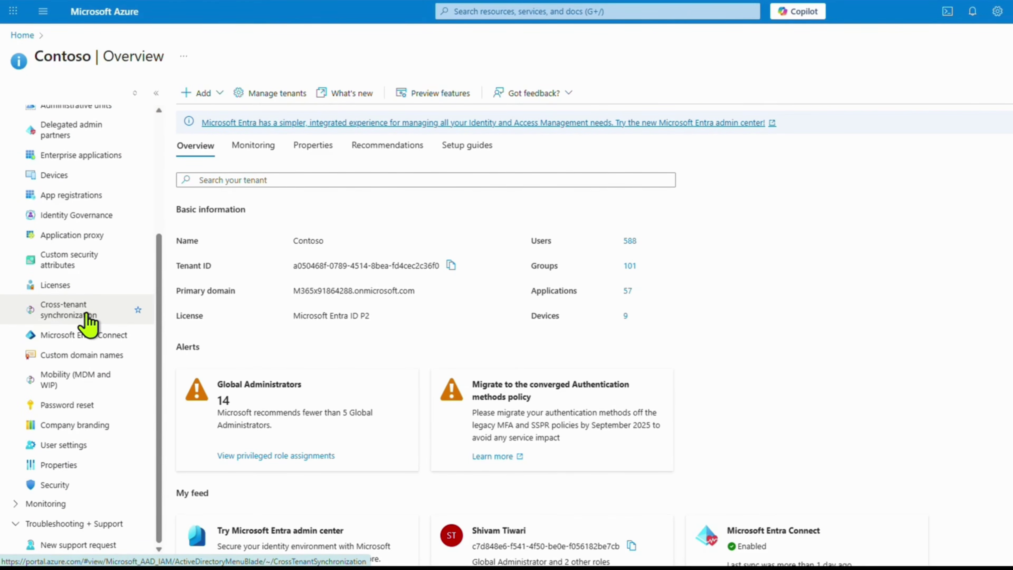
click(120, 337)
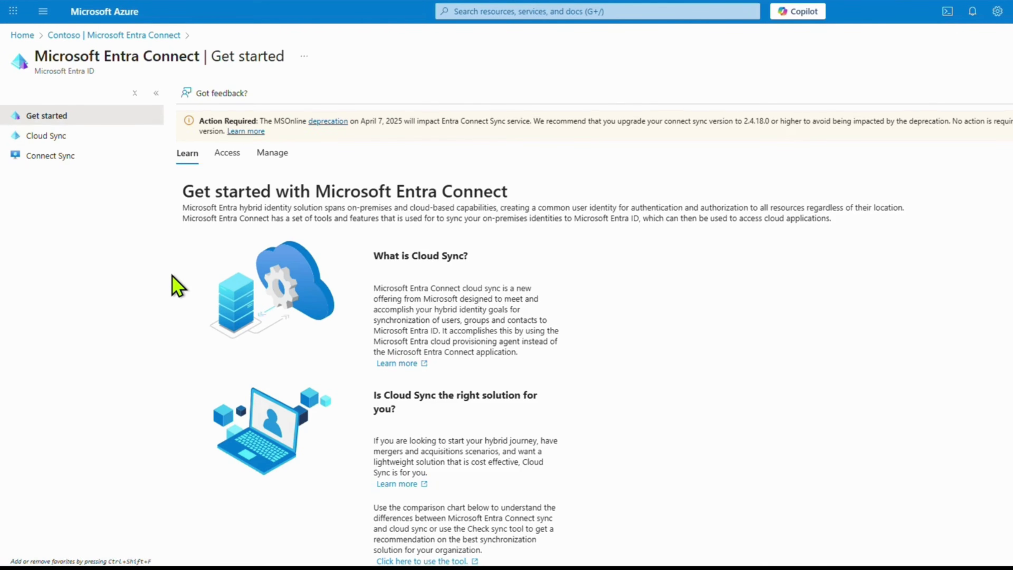
scroll(175, 280, down, 4)
scroll(176, 279, up, 4)
scroll(177, 285, down, 4)
scroll(159, 260, up, 4)
click(63, 138)
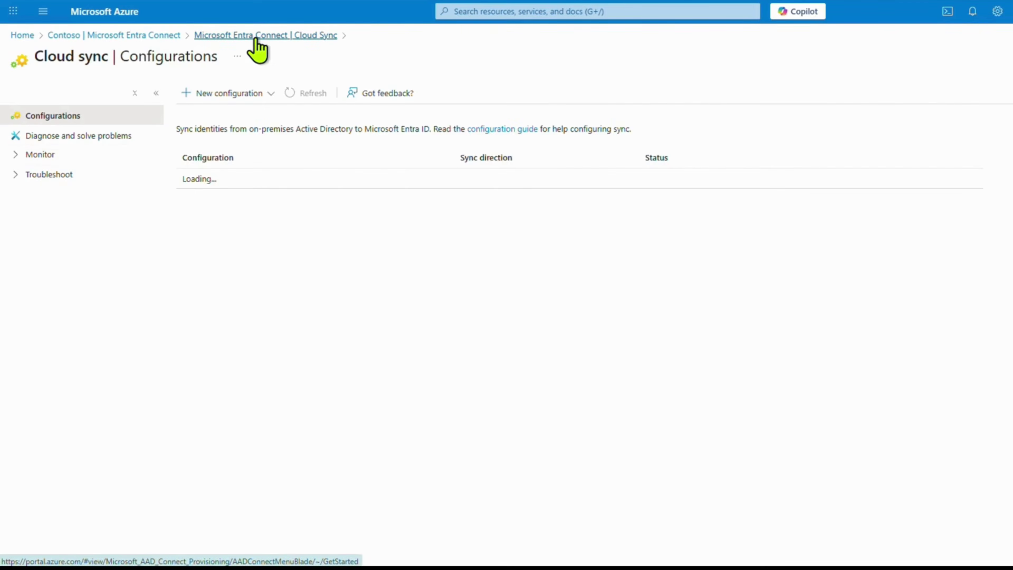
- Return to Microsoft Entra Connect and look through the Connect Sync page down to Health and Analytics
click(255, 37)
click(66, 155)
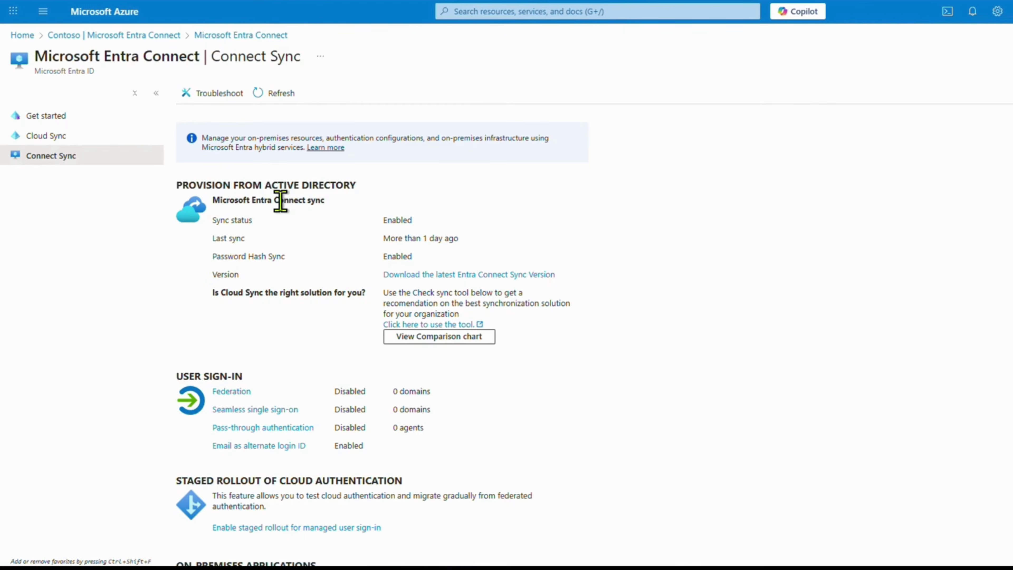
scroll(671, 235, down, 3)
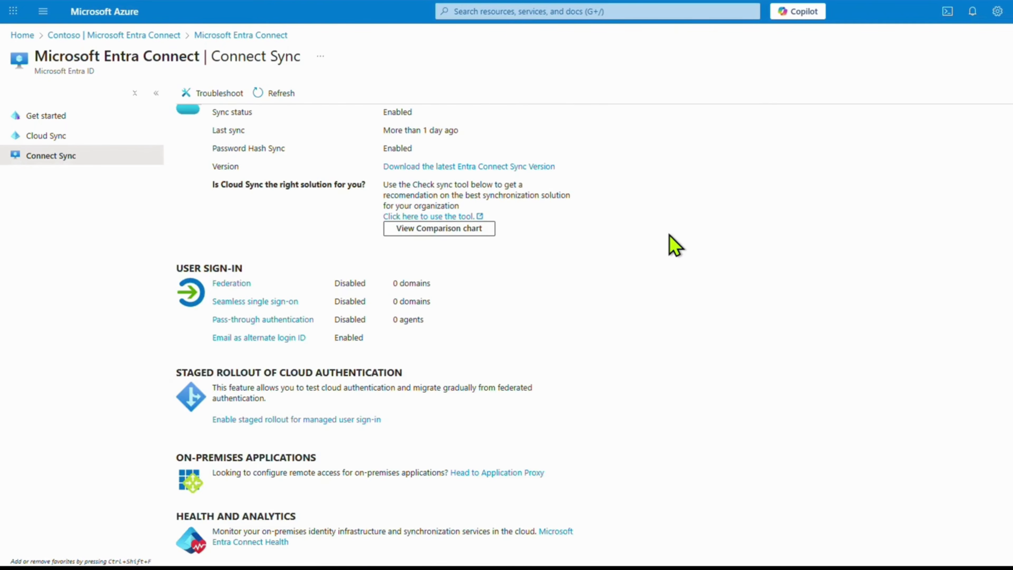
scroll(675, 246, up, 2)
scroll(674, 245, up, 1)
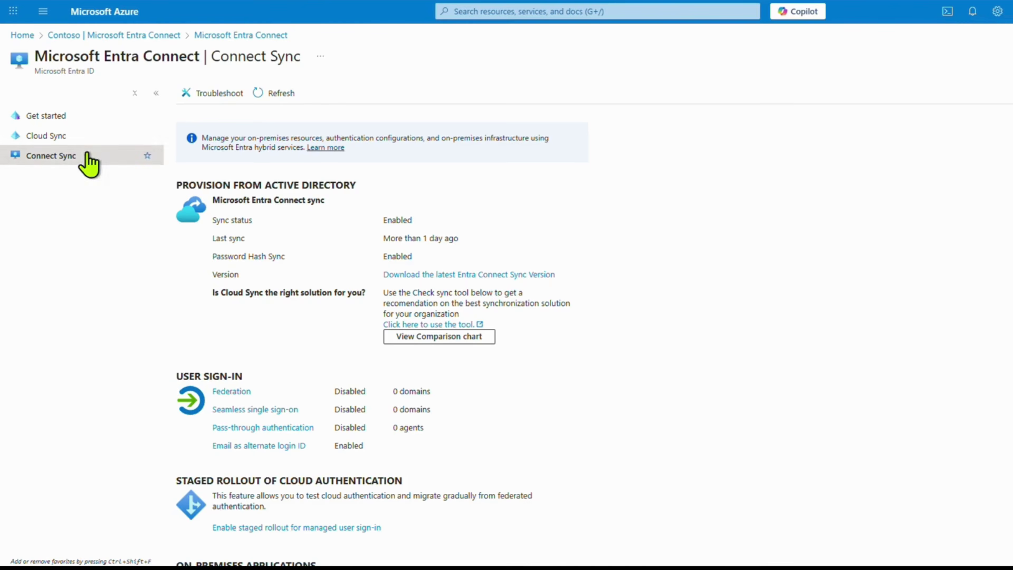
- Revisit the Cloud Sync configurations, and examine Connect Sync's Active Directory provisioning and user sign-in details
click(96, 137)
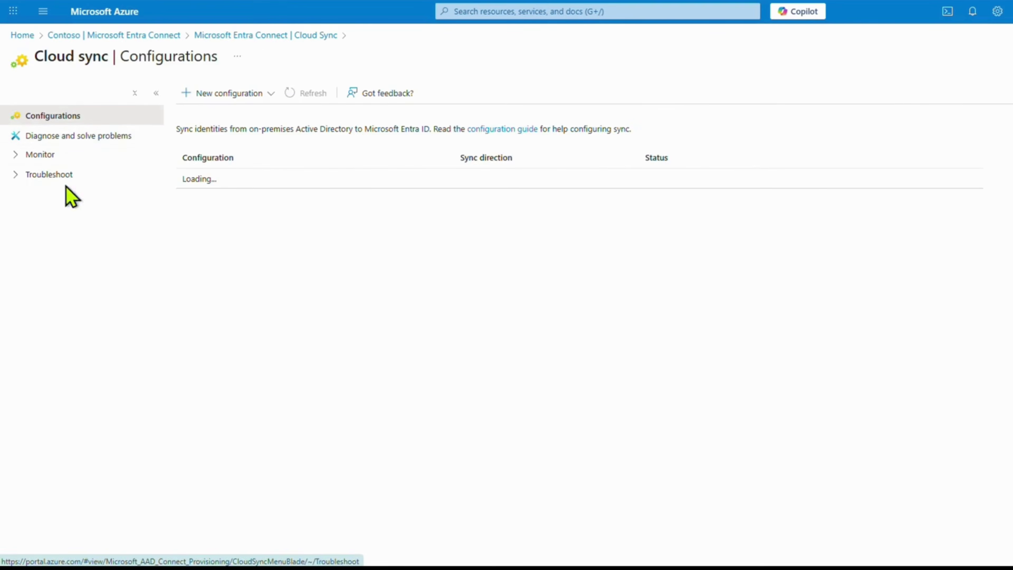
click(274, 38)
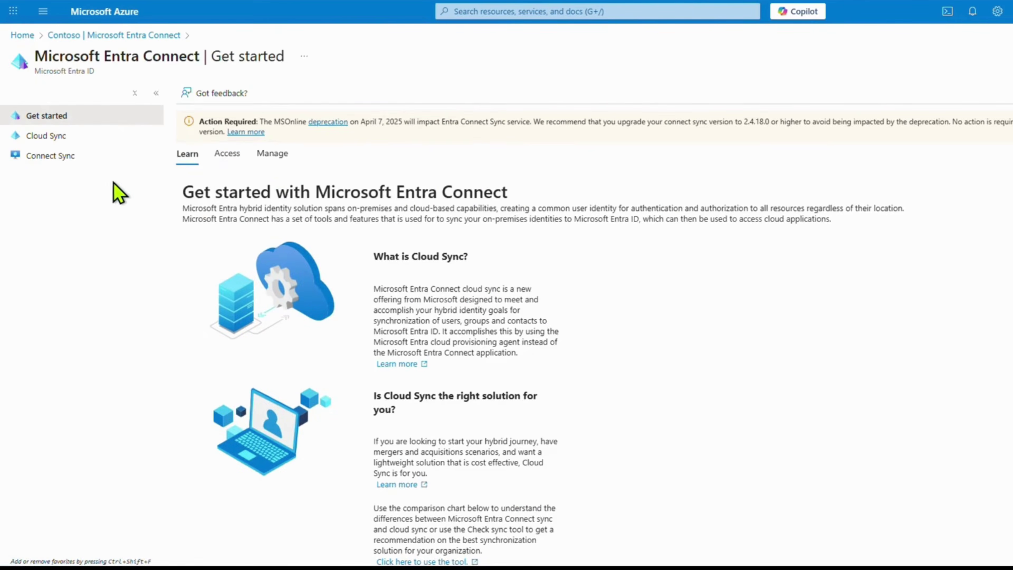
click(69, 159)
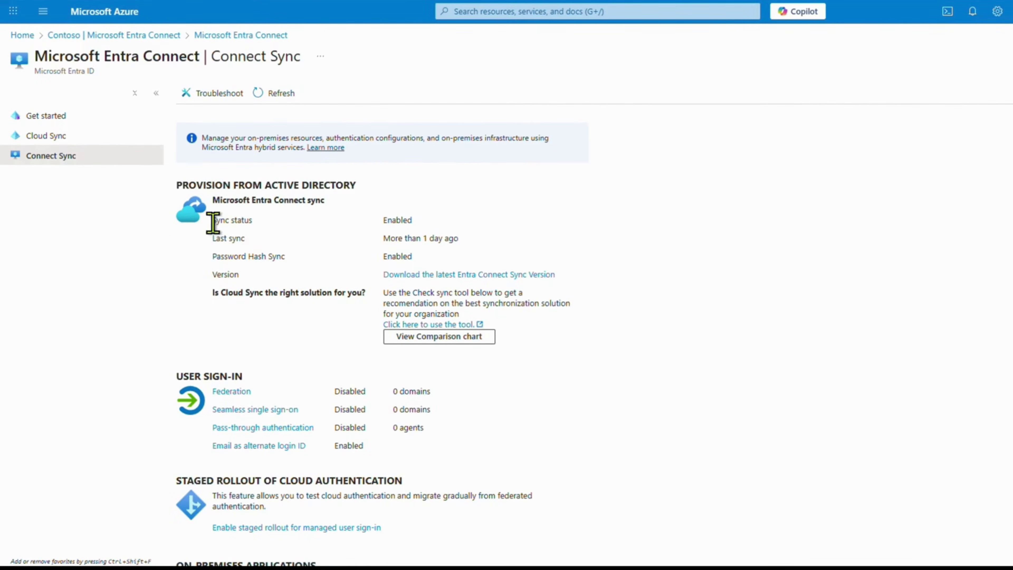
drag(211, 220, 607, 280)
click(796, 254)
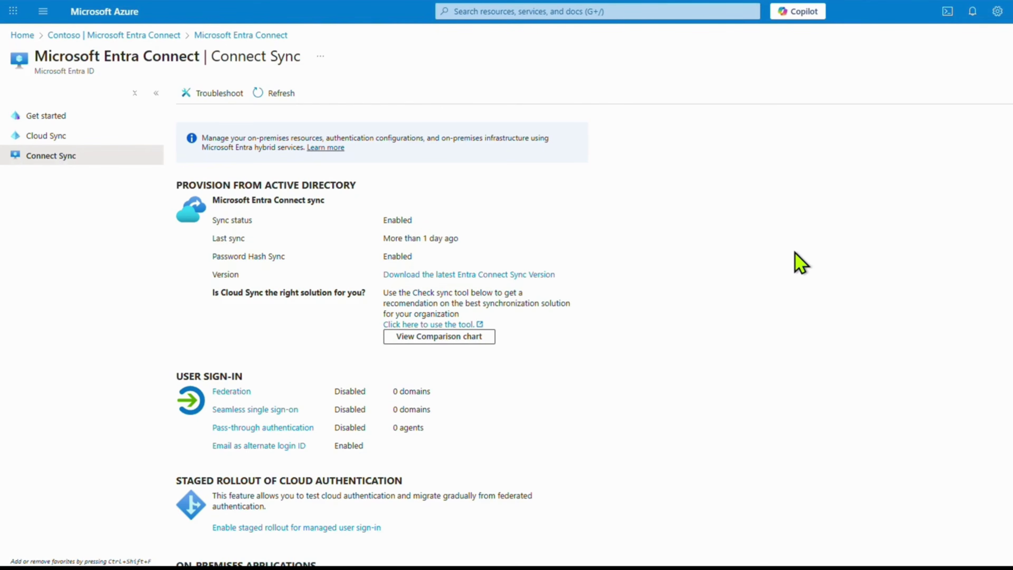
scroll(801, 263, down, 3)
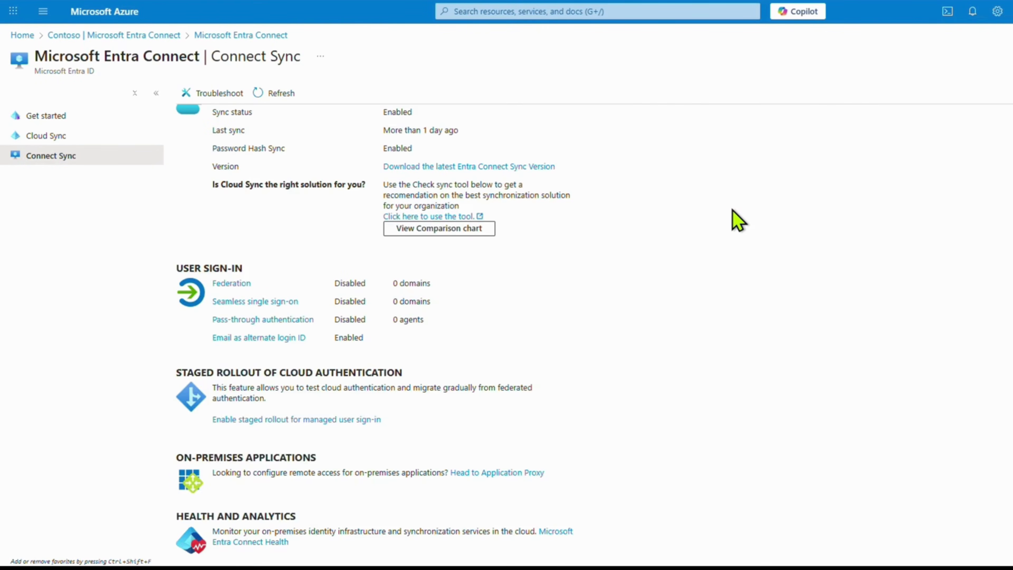
scroll(738, 215, up, 3)
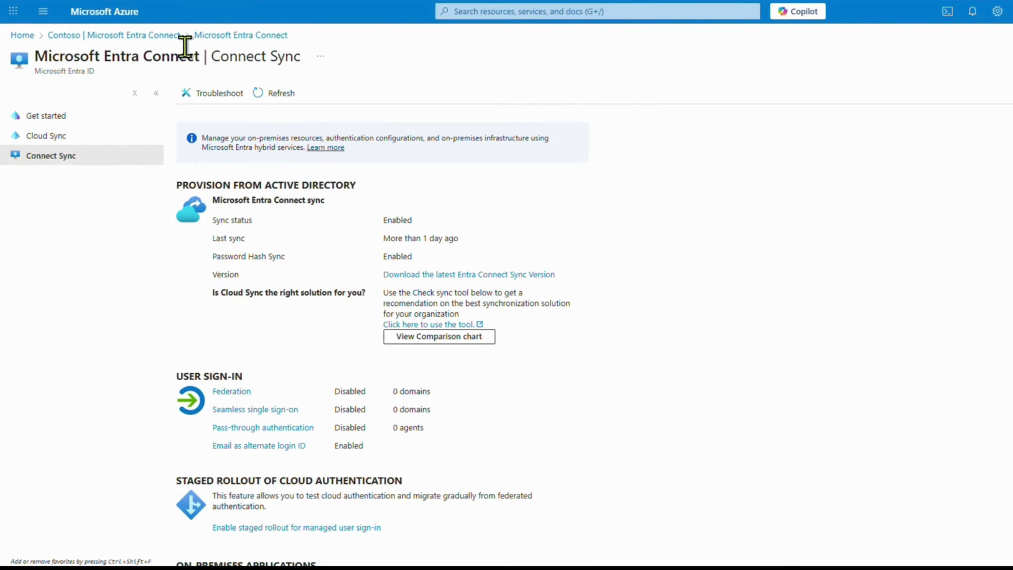
- Make cloudknowledge.in the primary domain in Contoso's custom domain names and refresh the domain list
click(176, 36)
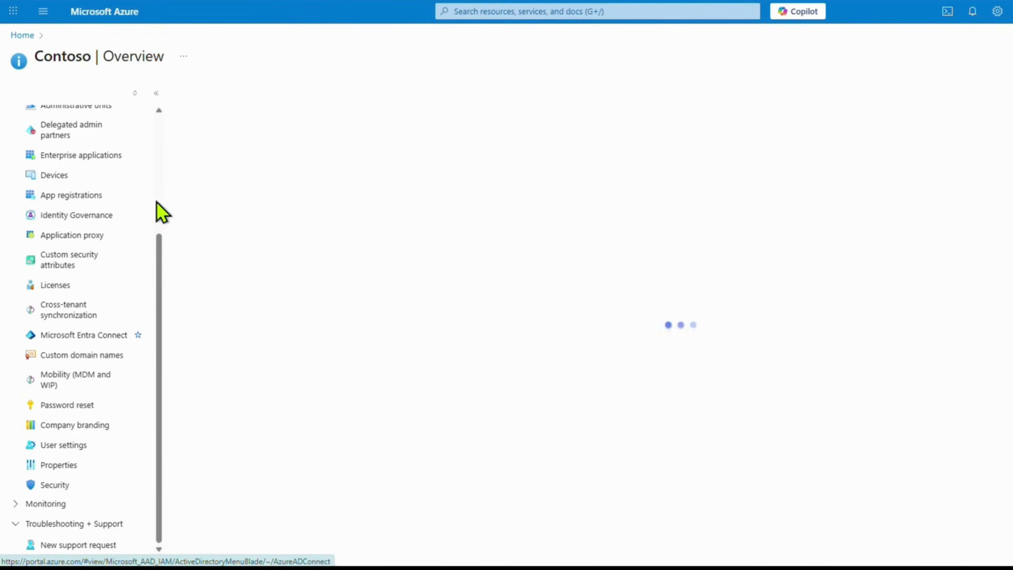
click(96, 356)
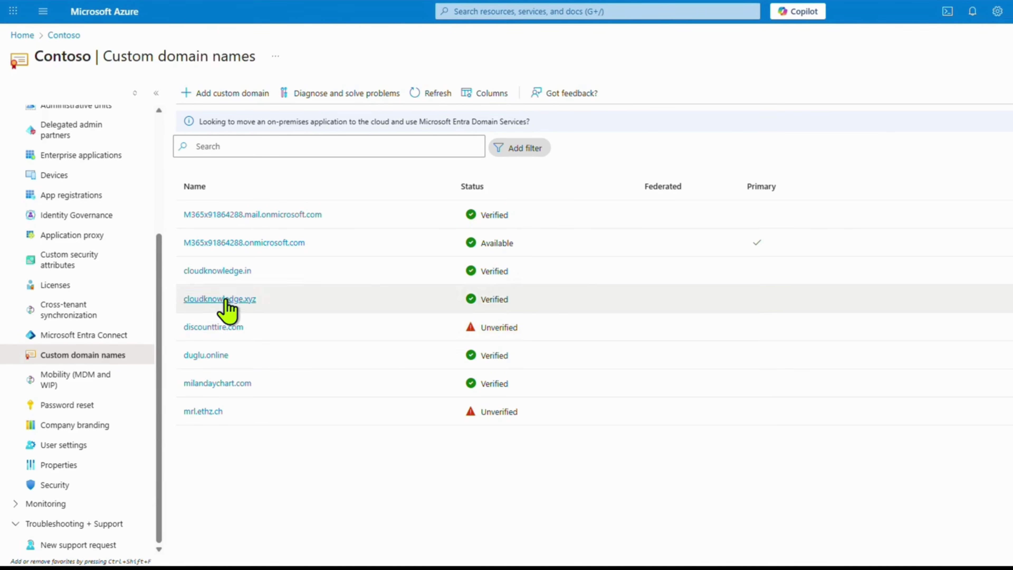
click(228, 270)
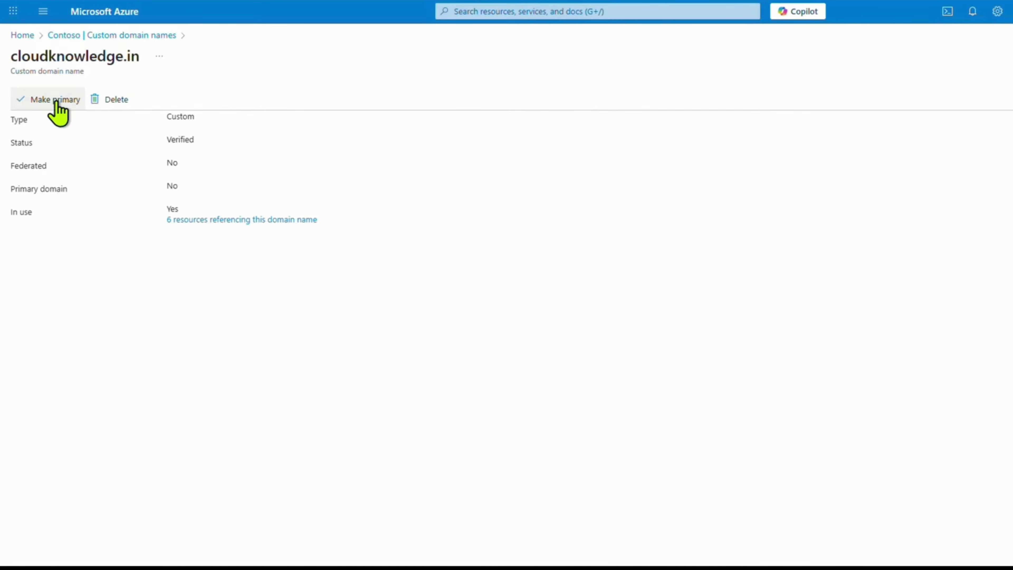
click(56, 103)
click(18, 140)
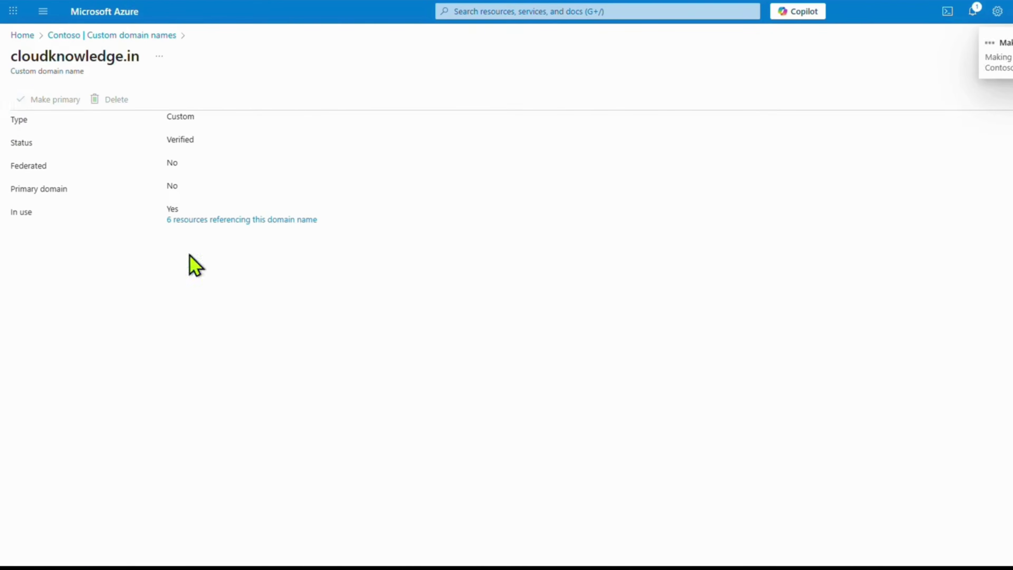
click(132, 35)
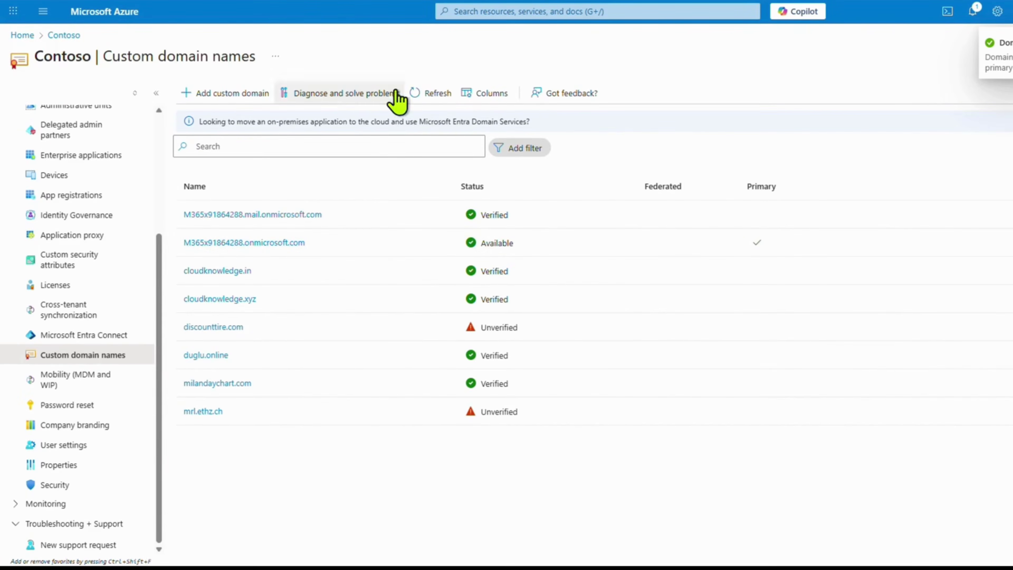
click(435, 94)
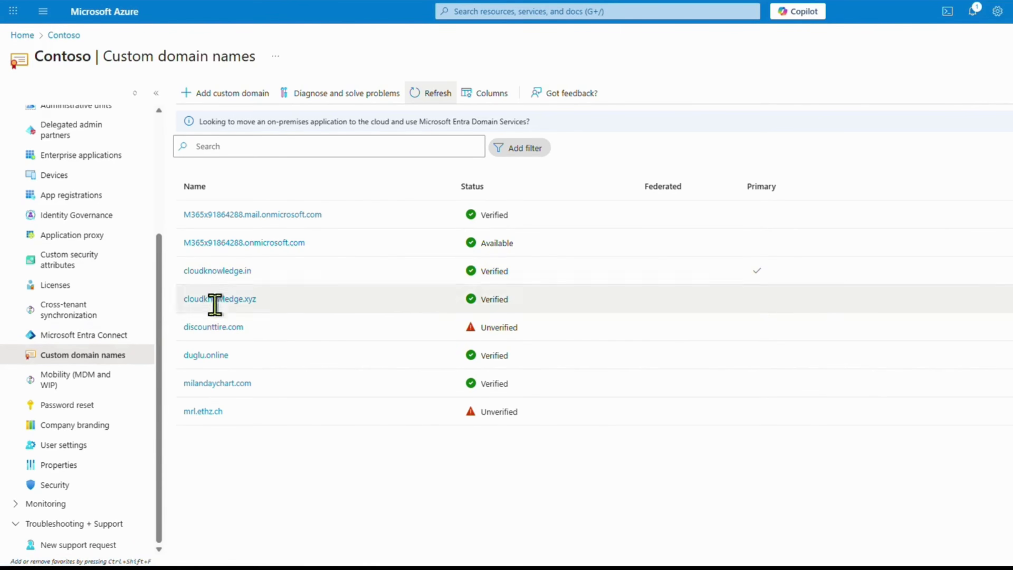
- Open Mobility (MDM and WIP), browse the Microsoft Entra MDM Gallery and view the Samsung Knox Manage application's details
click(67, 383)
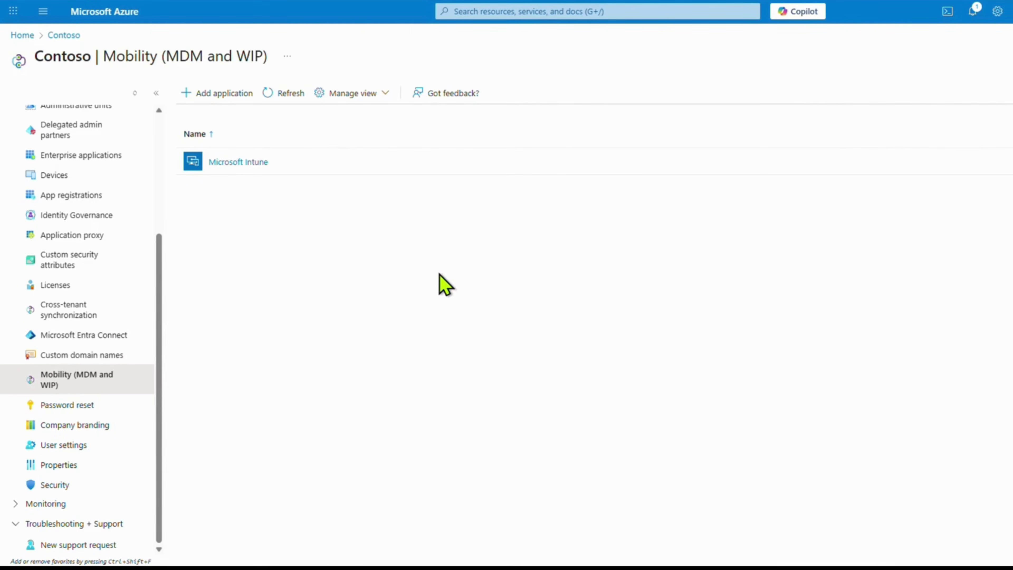
click(275, 162)
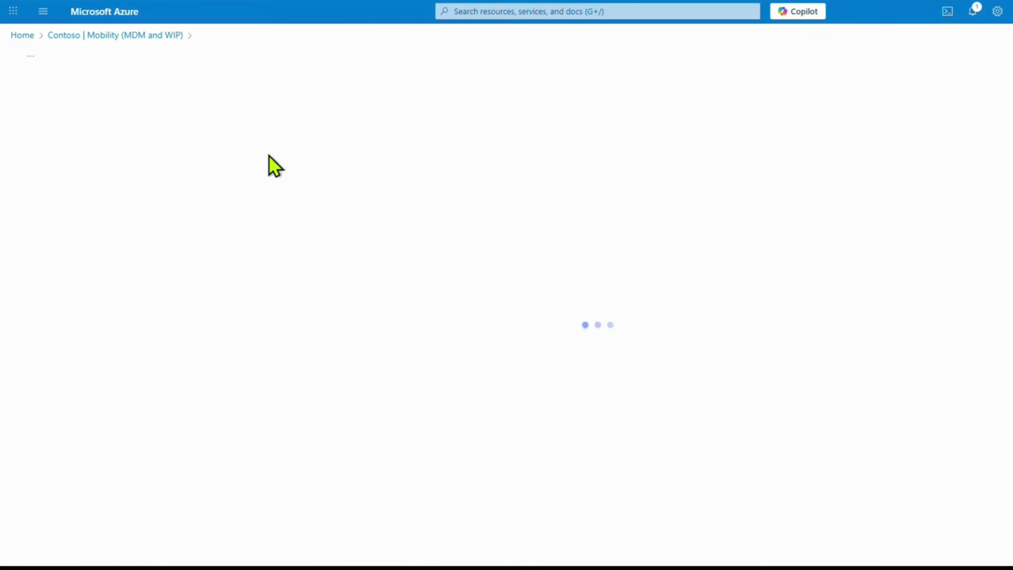
click(329, 197)
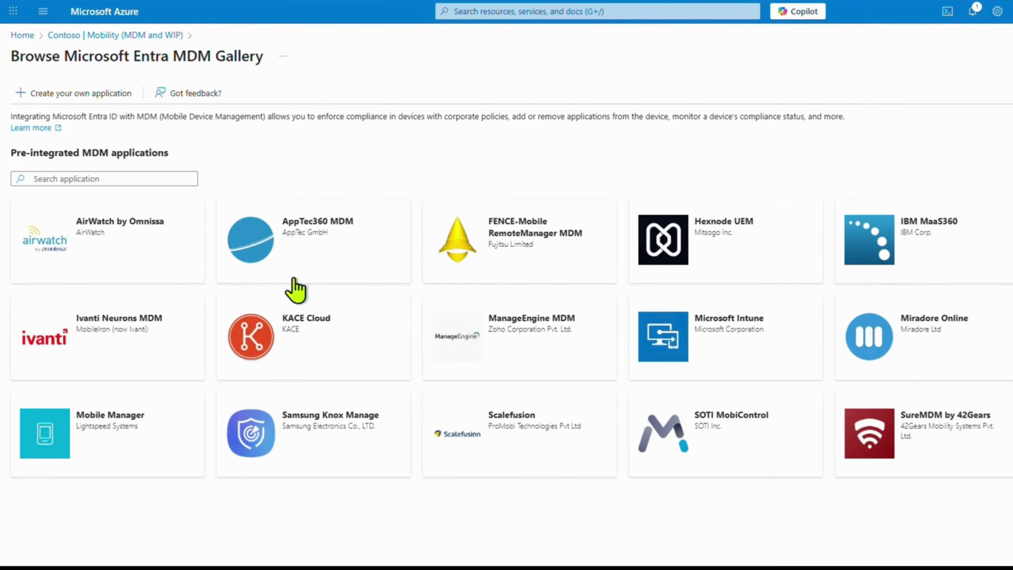
click(363, 430)
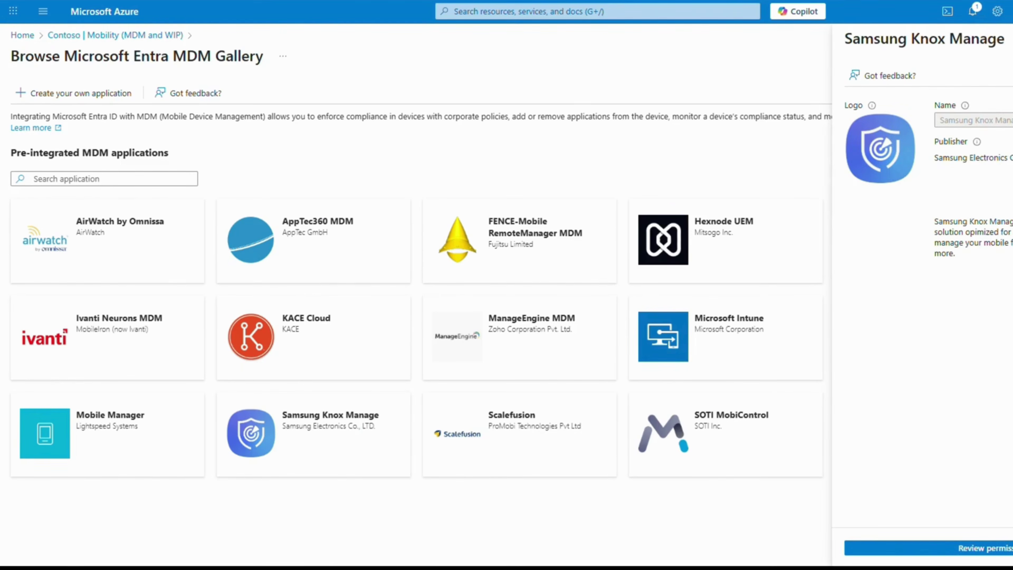
click(967, 549)
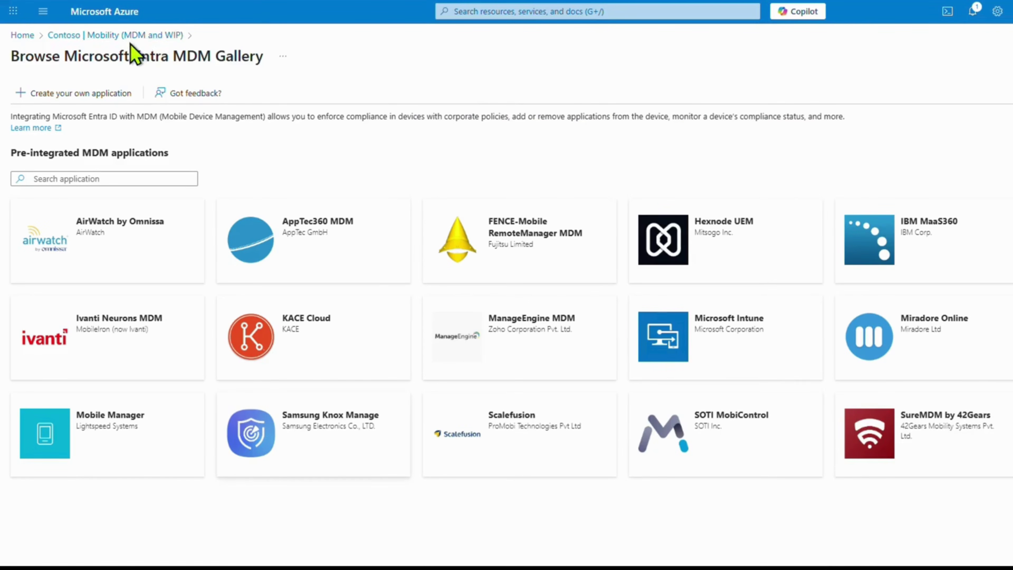
click(115, 35)
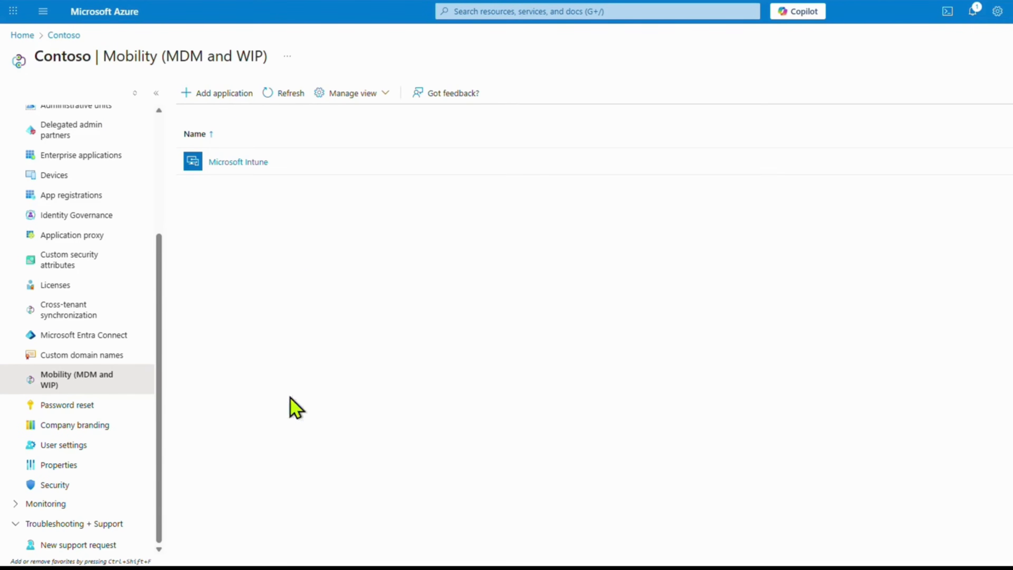
- Visit Password reset from the Contoso tenant, and look through Company branding's default sign-in settings
click(65, 405)
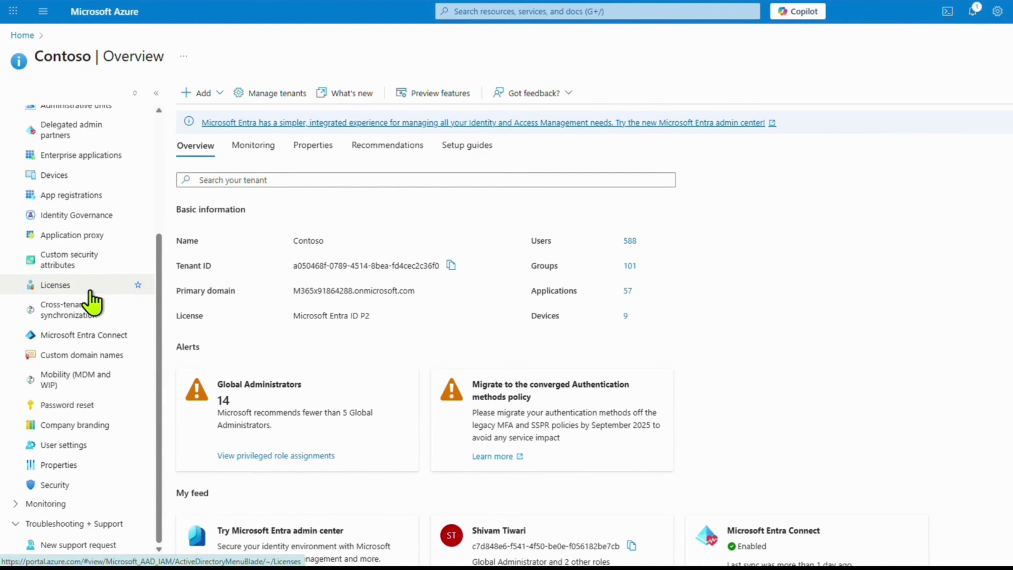
click(63, 429)
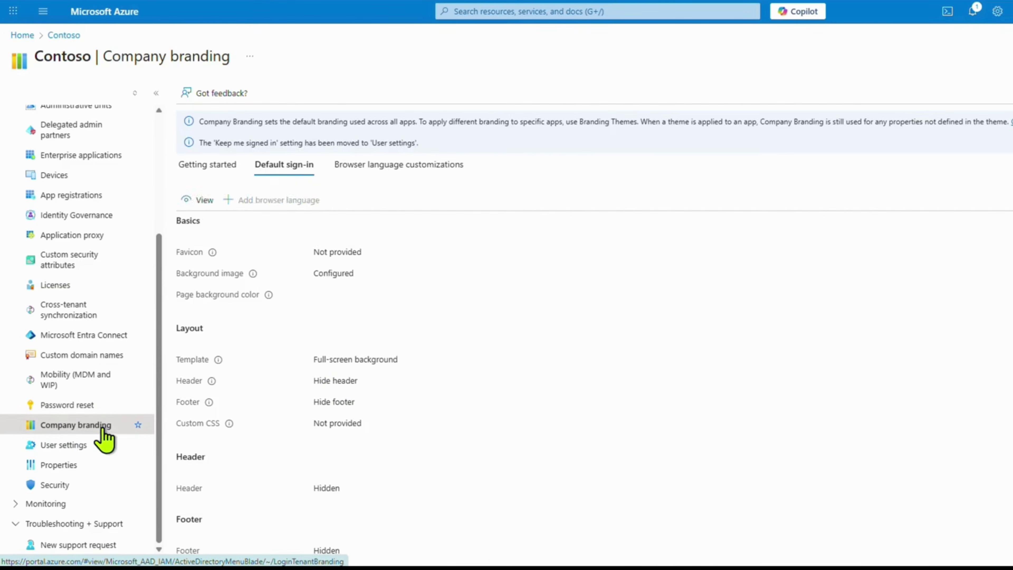
scroll(452, 292, down, 5)
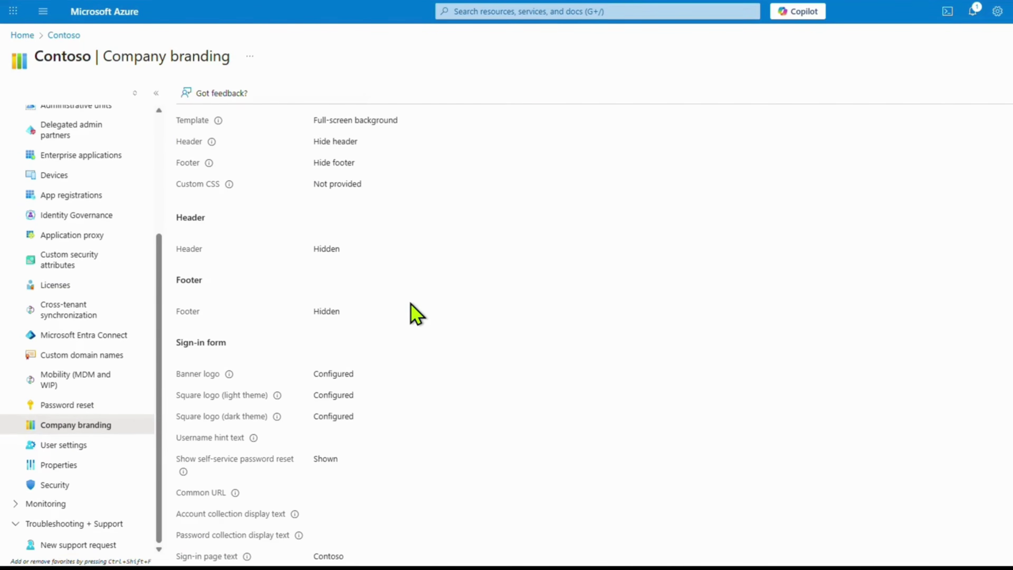
scroll(416, 313, up, 5)
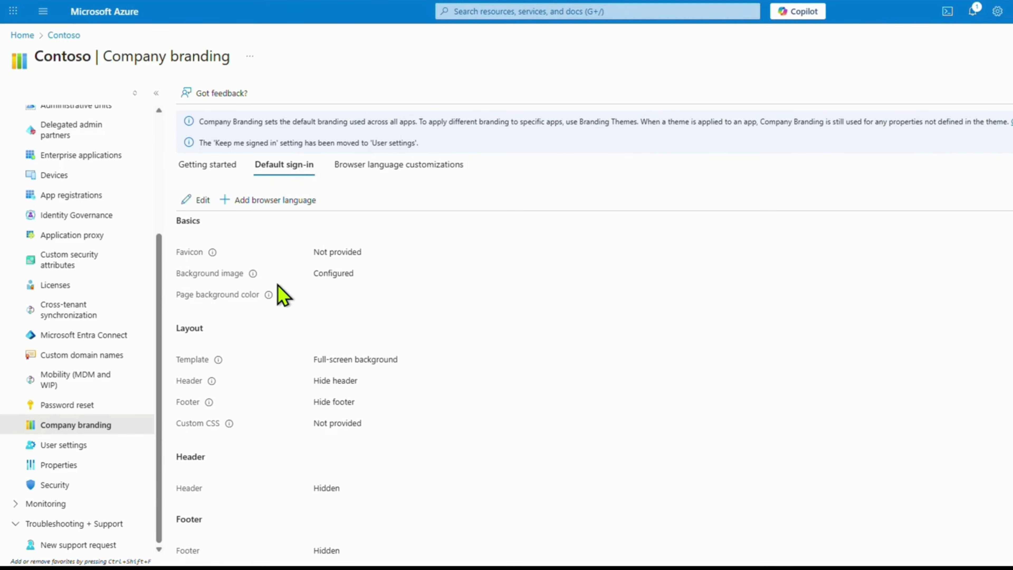
scroll(359, 293, down, 3)
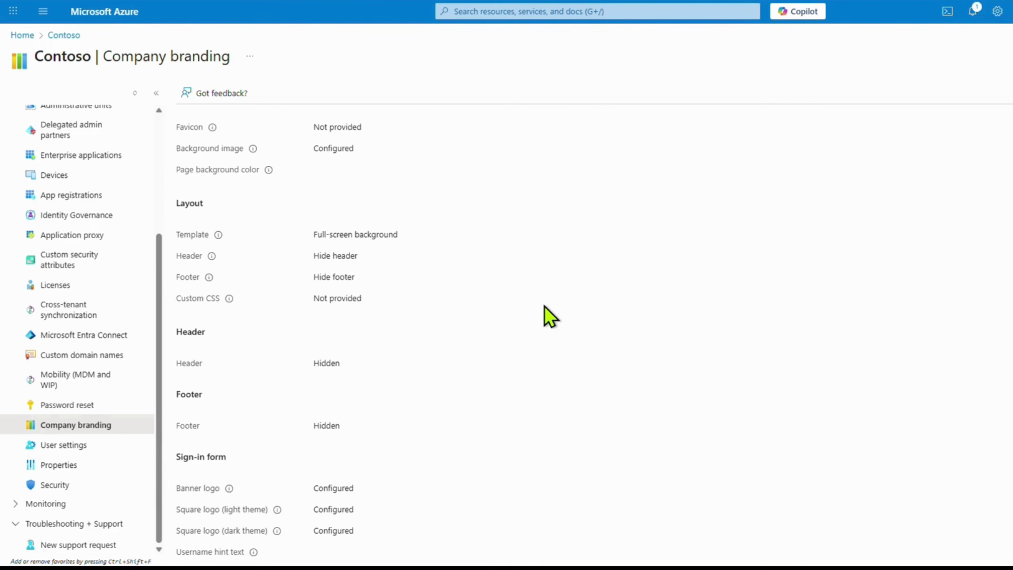
- Look through the remaining Company branding settings for layout, header, footer and sign-in form, and view the tenant's User settings
scroll(545, 306, down, 1)
scroll(550, 316, down, 3)
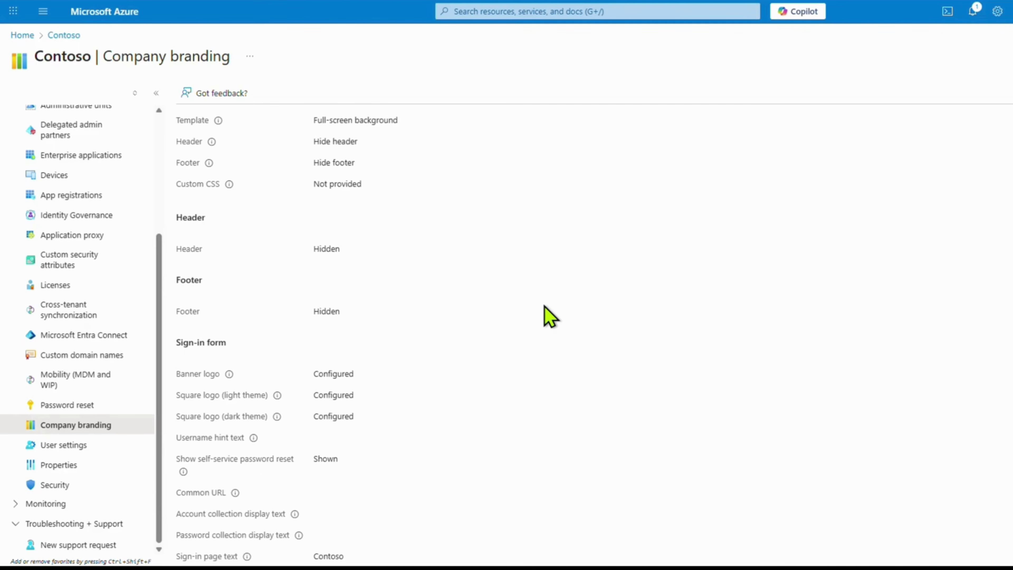
scroll(339, 188, up, 6)
scroll(441, 323, down, 6)
click(82, 450)
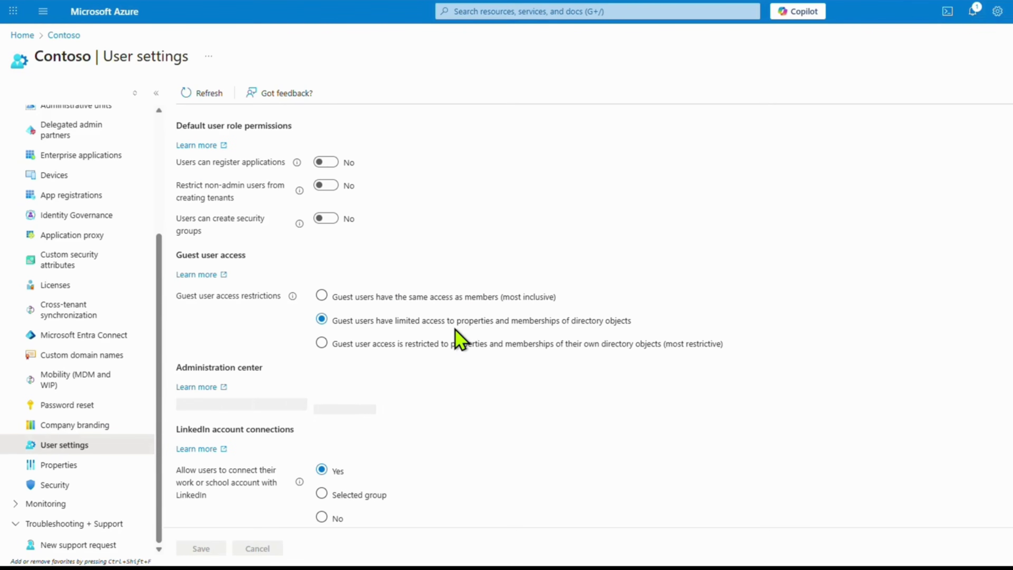
- Examine the Contoso tenant's Properties, highlighting the technical contact and tenant name and looking over the rest of the page
click(56, 472)
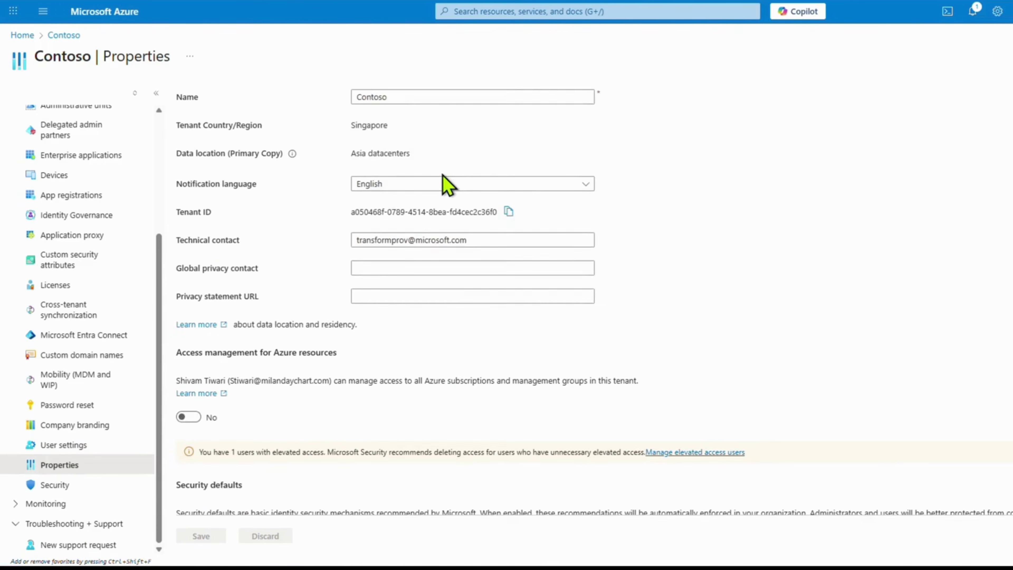
scroll(445, 351, down, 2)
scroll(459, 279, up, 2)
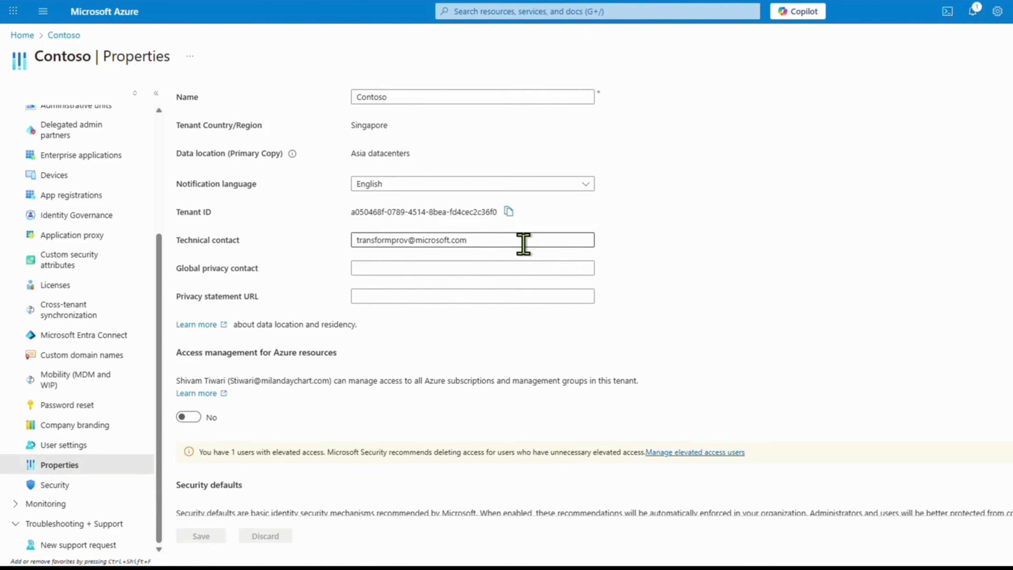
drag(523, 244, 335, 249)
click(491, 96)
drag(491, 96, 305, 108)
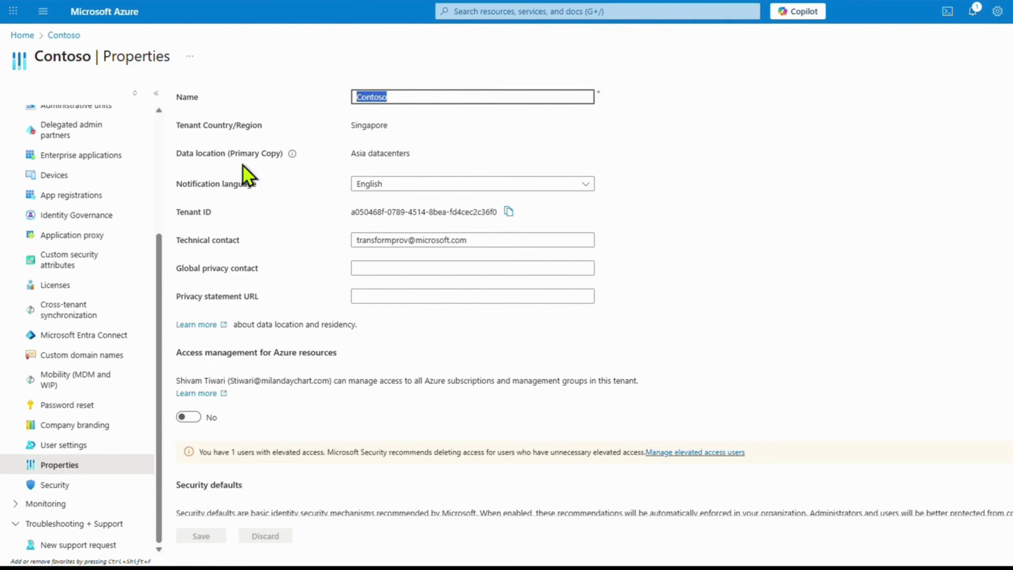
scroll(199, 283, down, 2)
scroll(418, 311, up, 2)
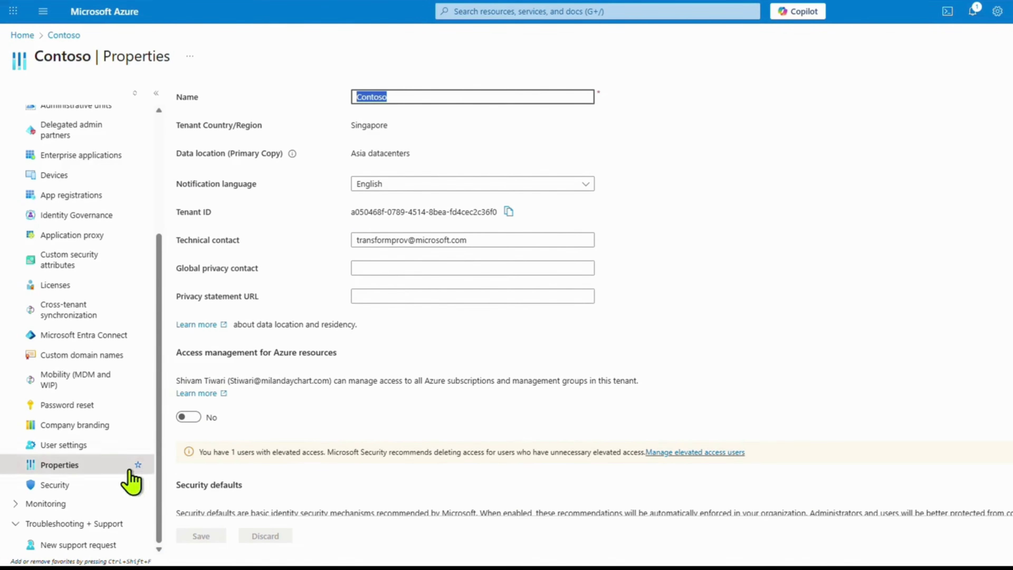
- Show the Protect and Manage options in the tenant's Security section, view the Conditional Access overview, and return to the Contoso overview
click(40, 486)
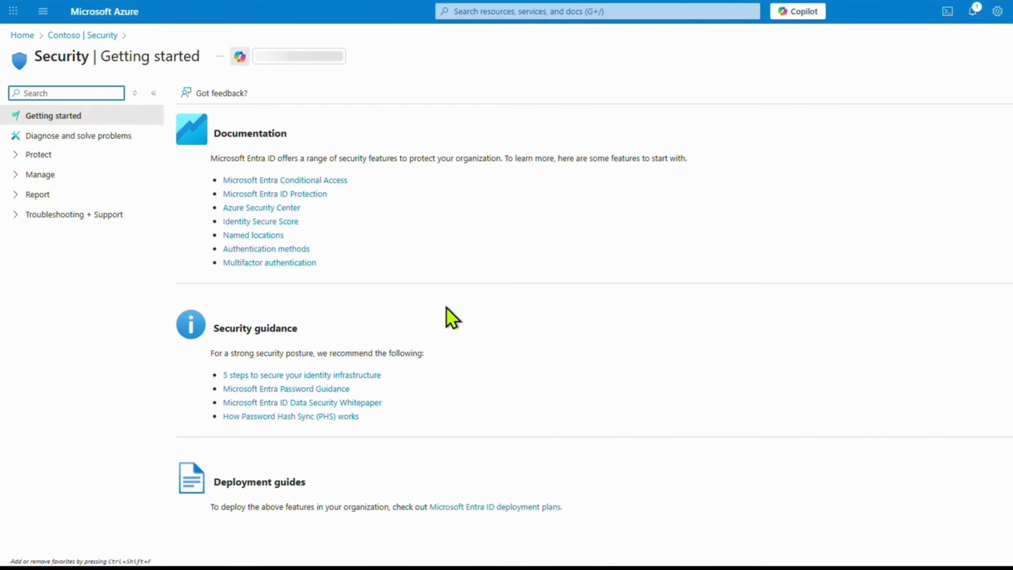
click(38, 154)
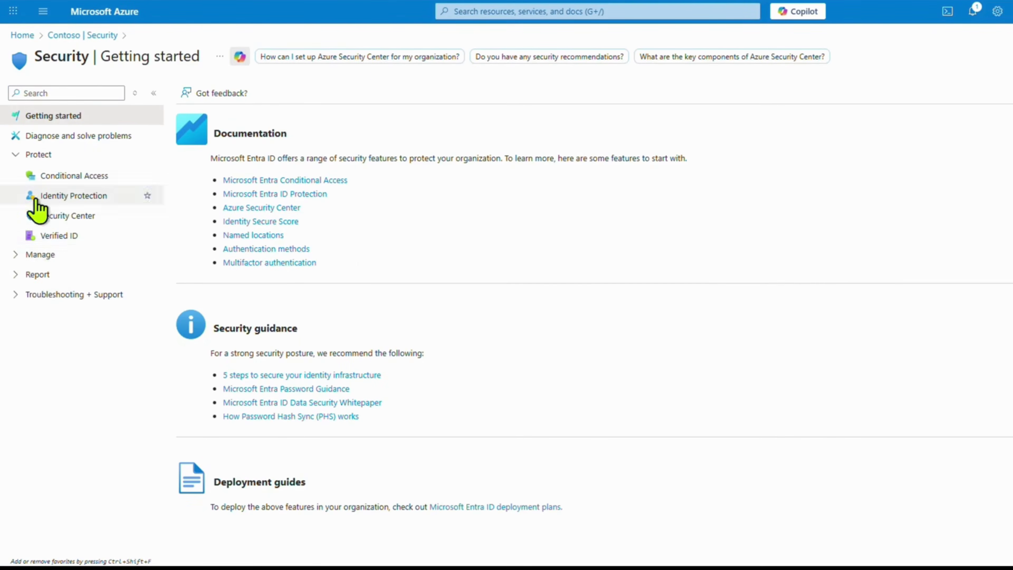
click(40, 254)
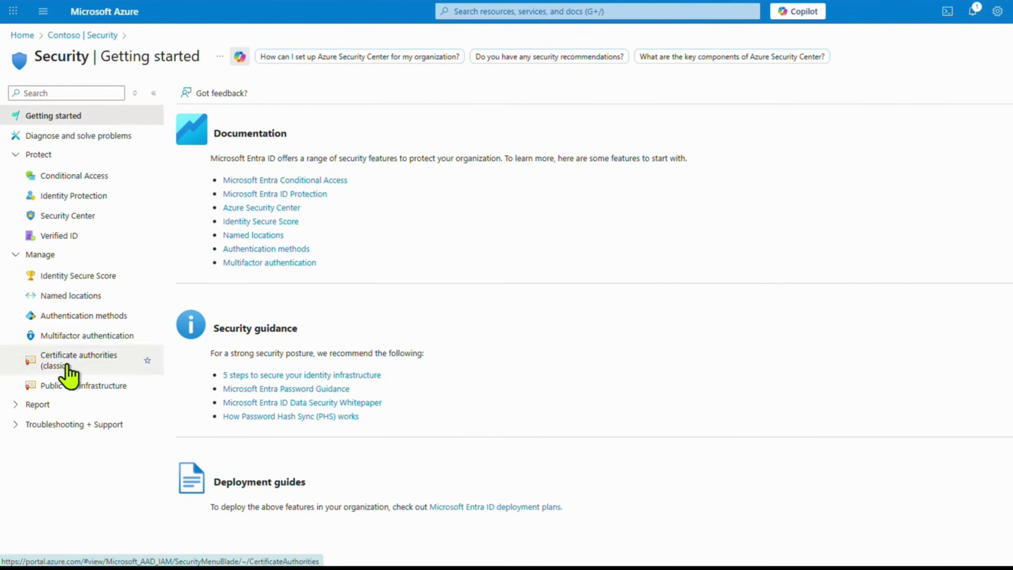
click(81, 177)
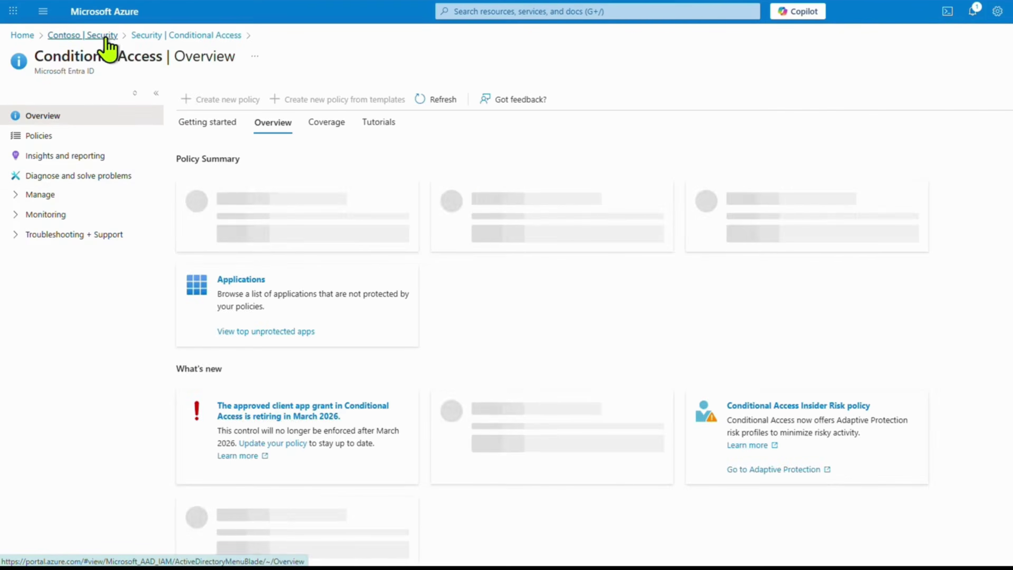
click(162, 36)
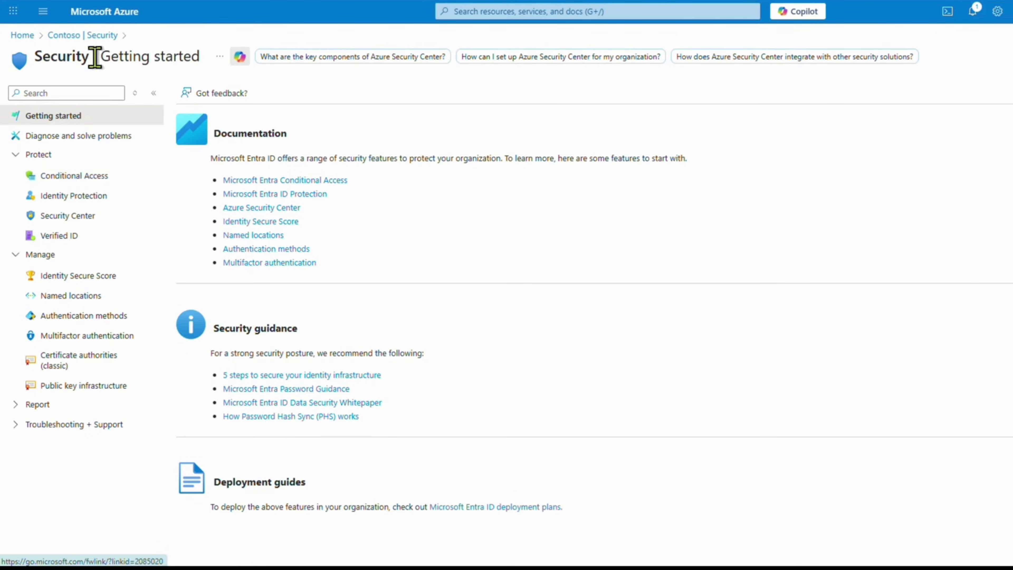
click(94, 36)
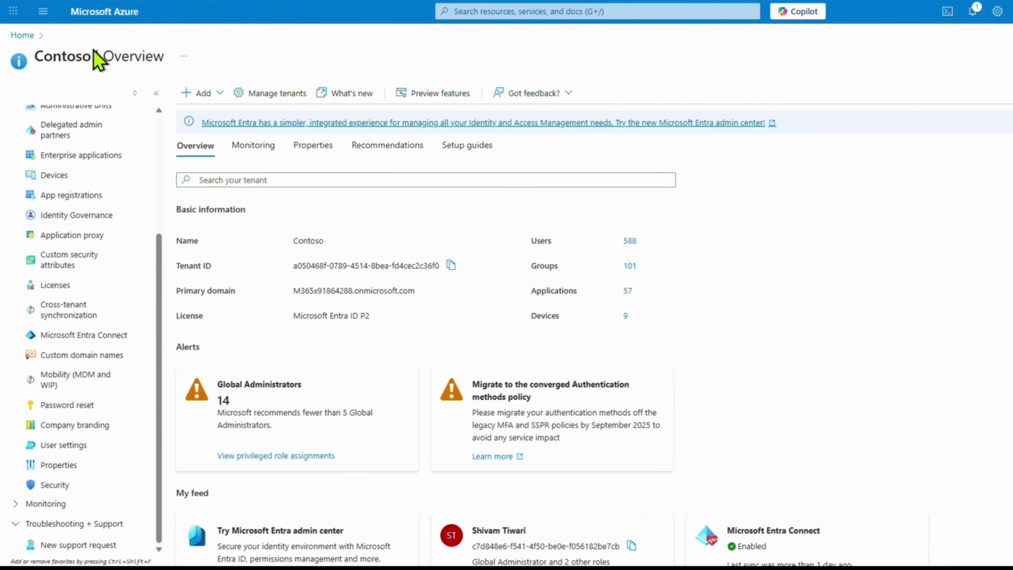
- Look over the Monitoring options and examine Health, including all monitored scenarios and the SLA Attainment report
click(19, 505)
scroll(91, 395, down, 5)
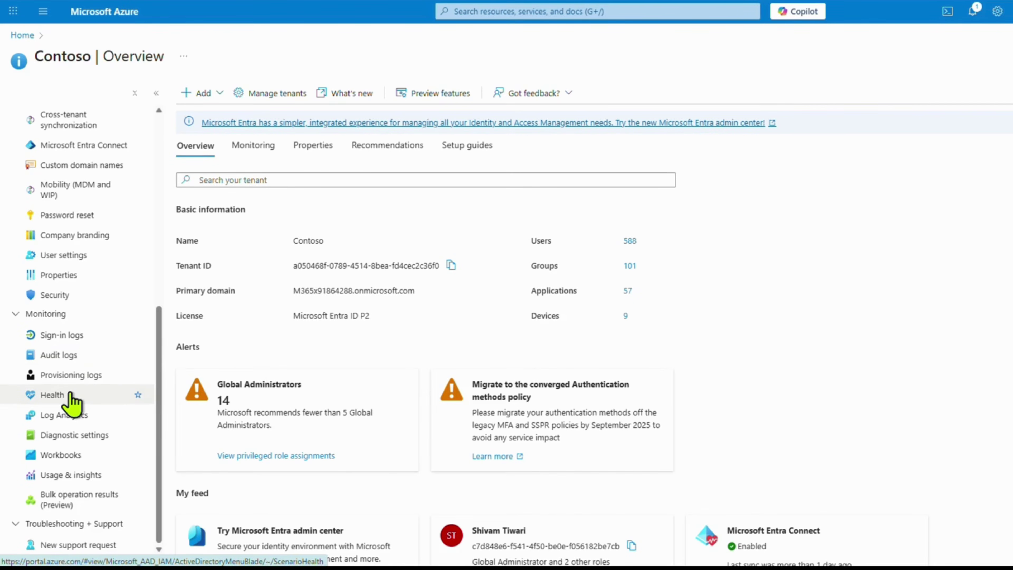
scroll(64, 423, up, 2)
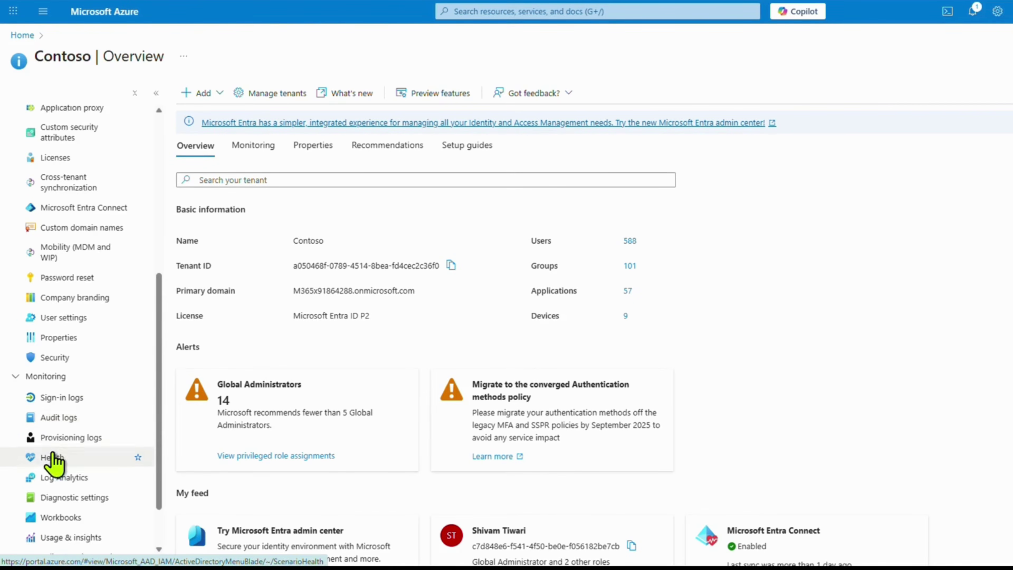
click(54, 458)
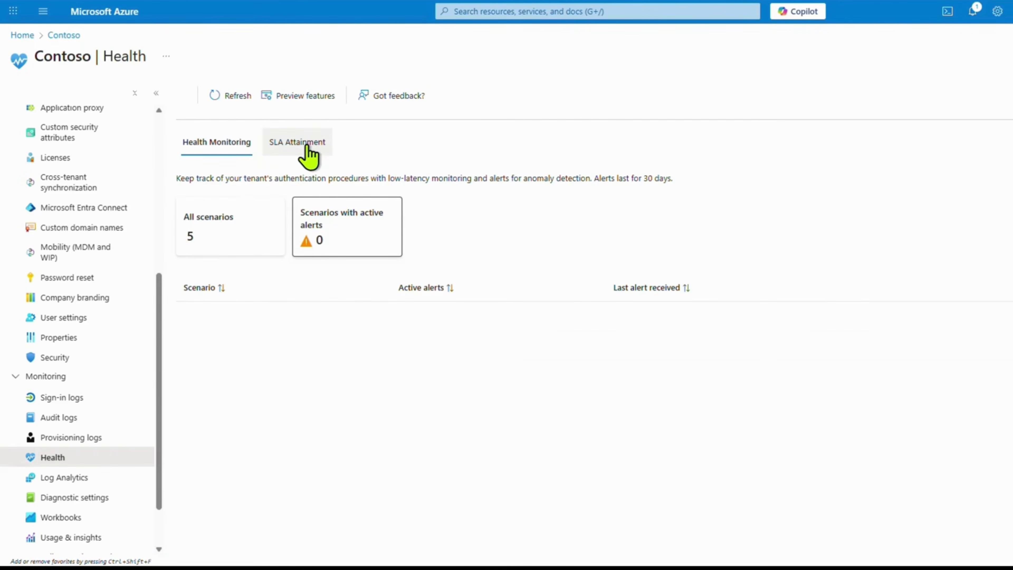
click(205, 220)
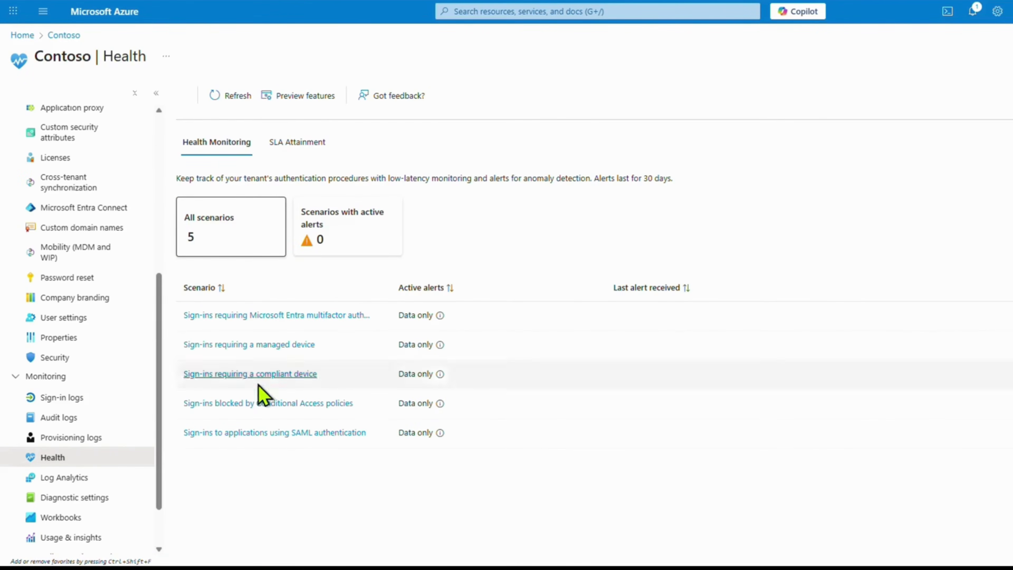
click(302, 143)
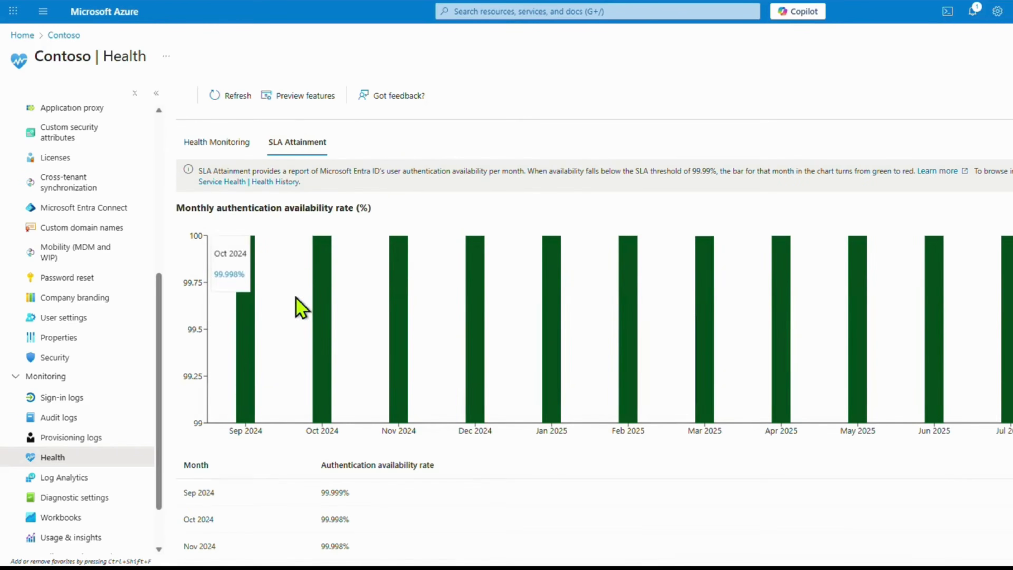
click(224, 143)
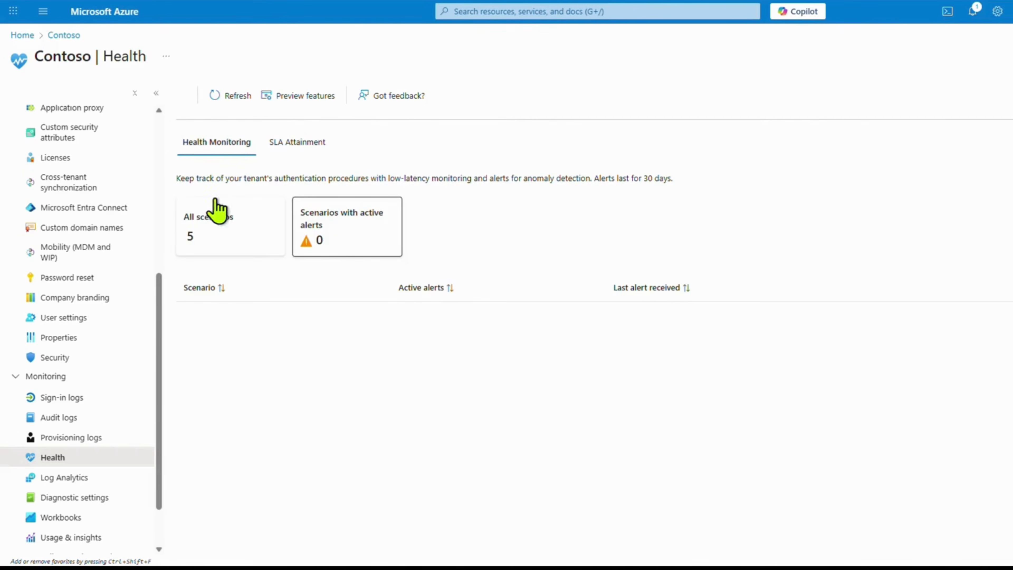
- View the Microsoft Entra application activity in Usage & insights, and return to the Contoso overview
scroll(120, 458, down, 1)
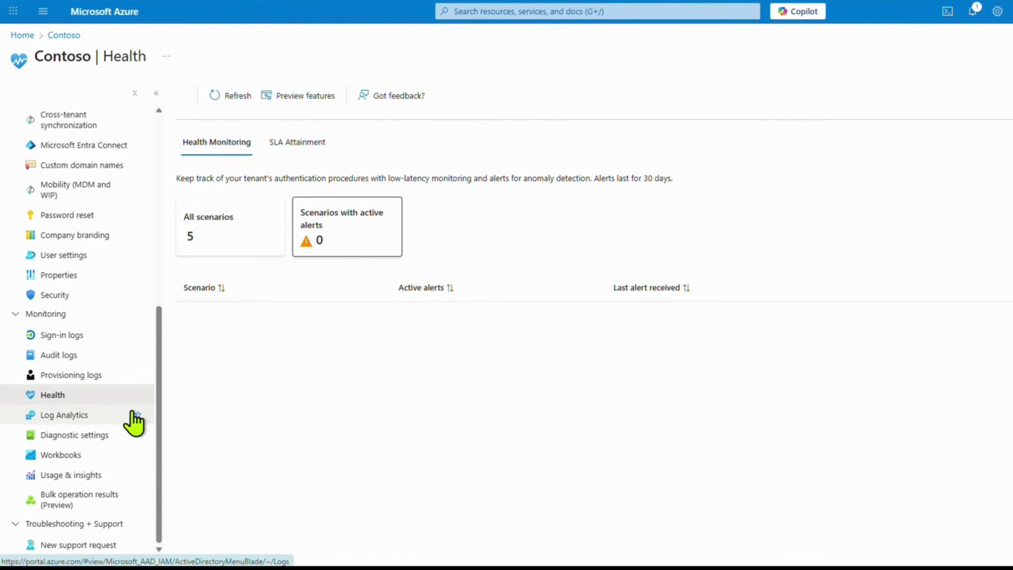
click(80, 476)
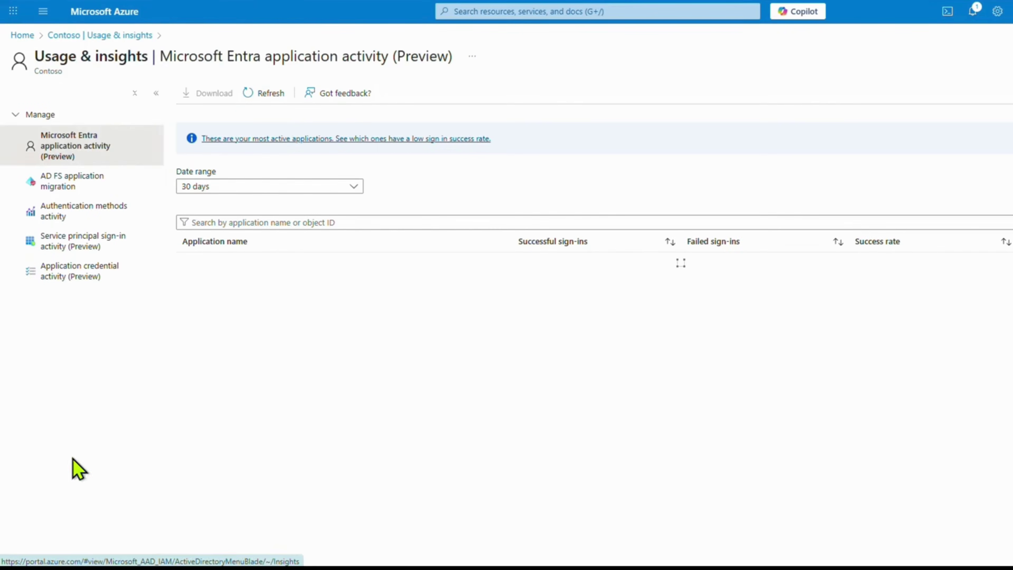
click(103, 36)
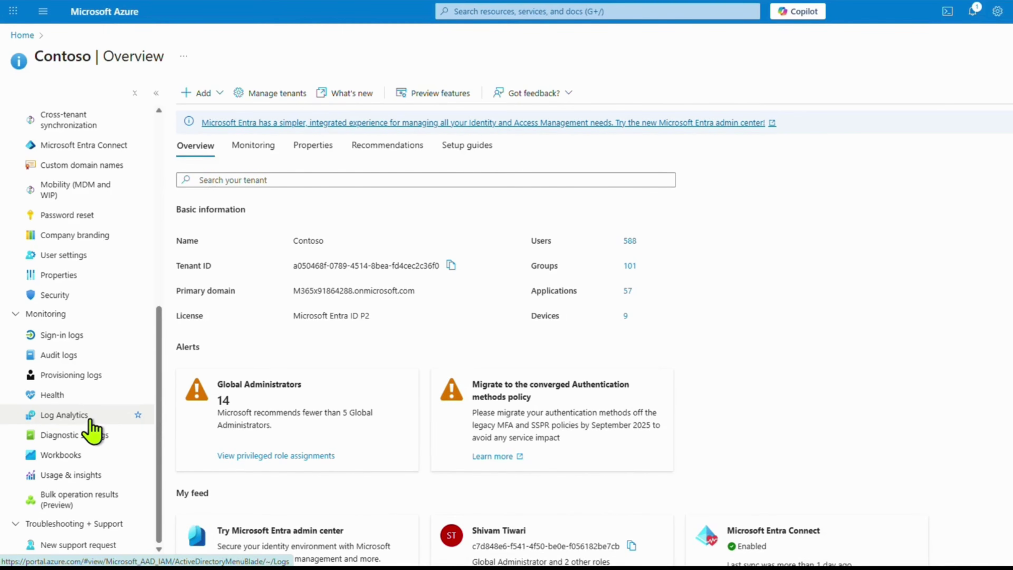
- View the New support request page, go back to the Contoso tenant's Overview and reload the portal page
click(76, 545)
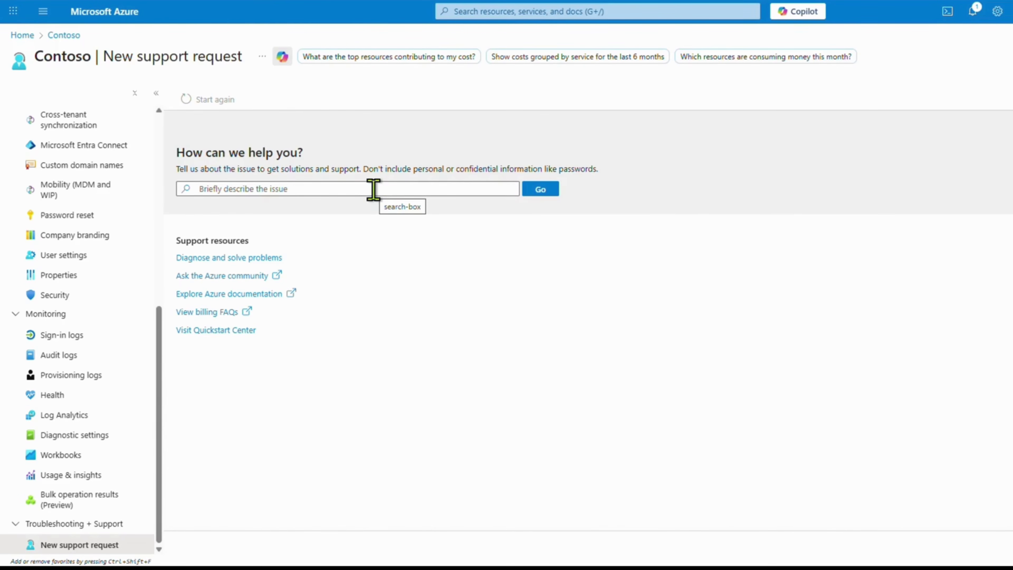
scroll(75, 274, up, 8)
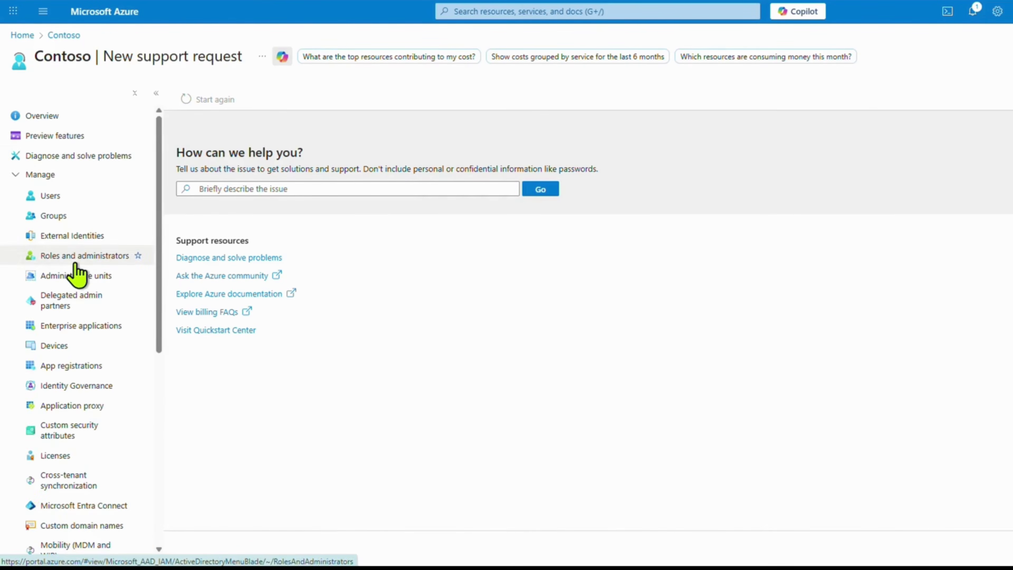
click(74, 121)
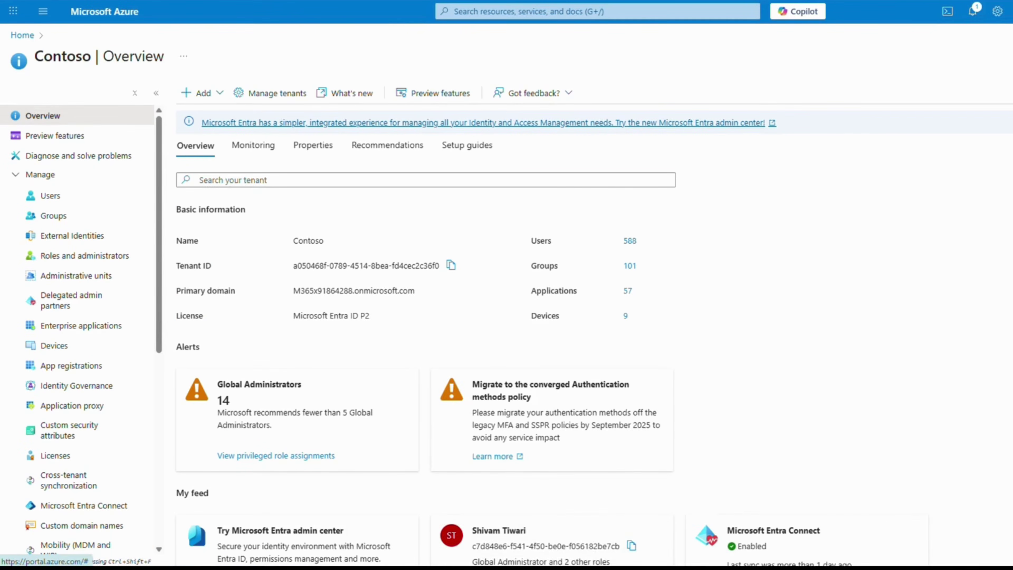
key(F5)
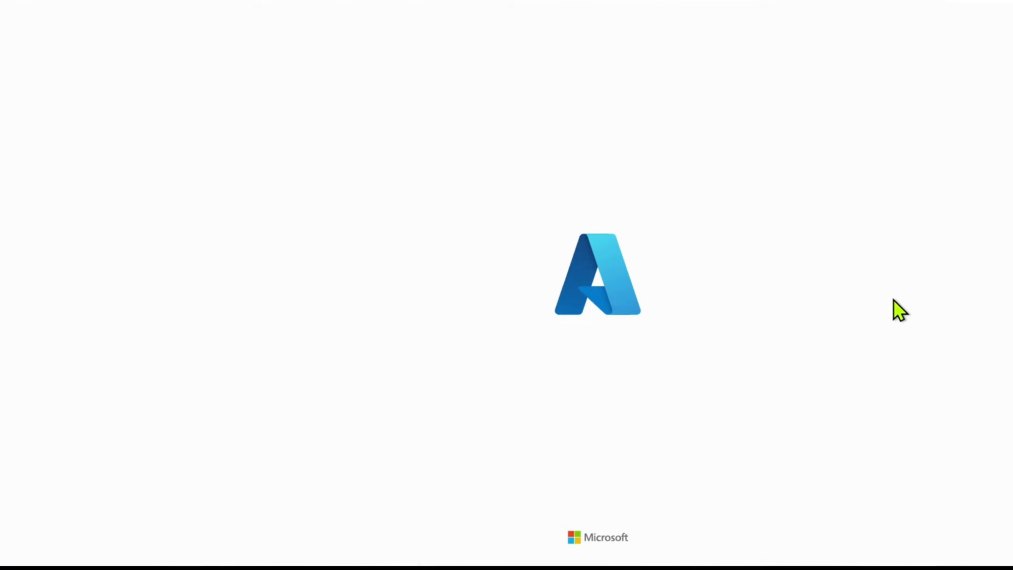